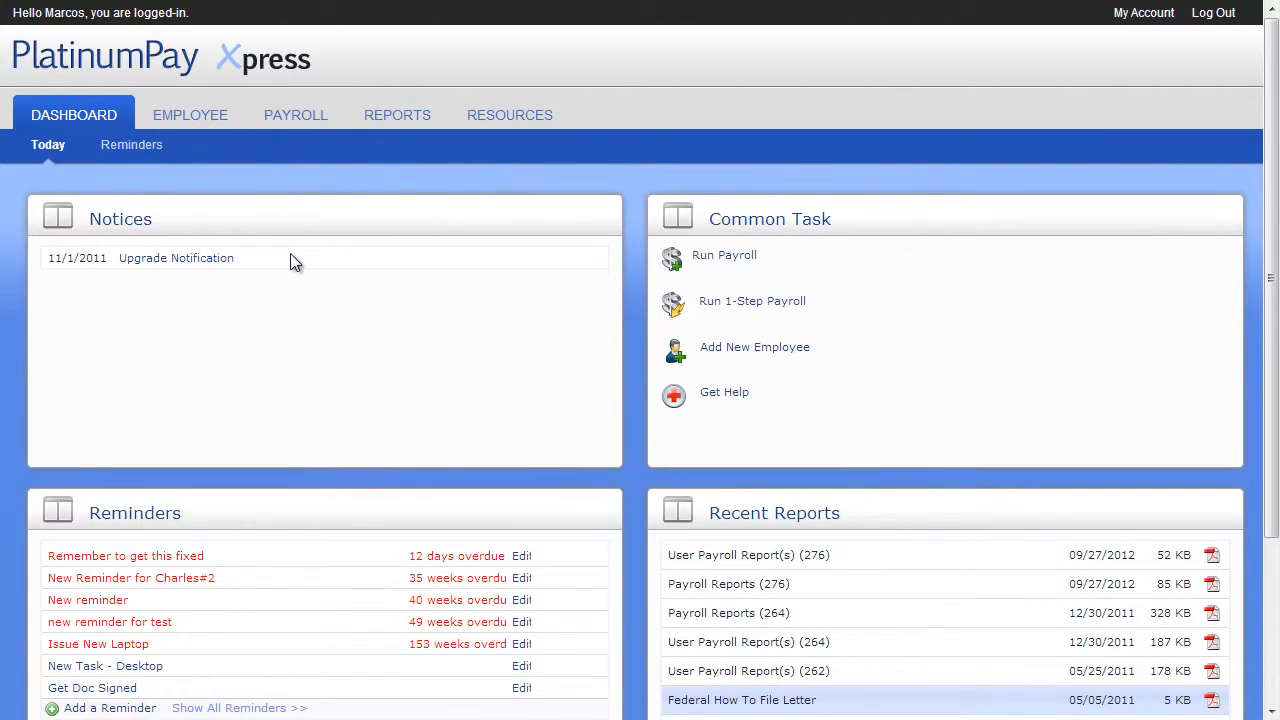
Read the details of the Upgrade Notification notice and close them
{"action": "left_click", "coordinate": [218, 260]}
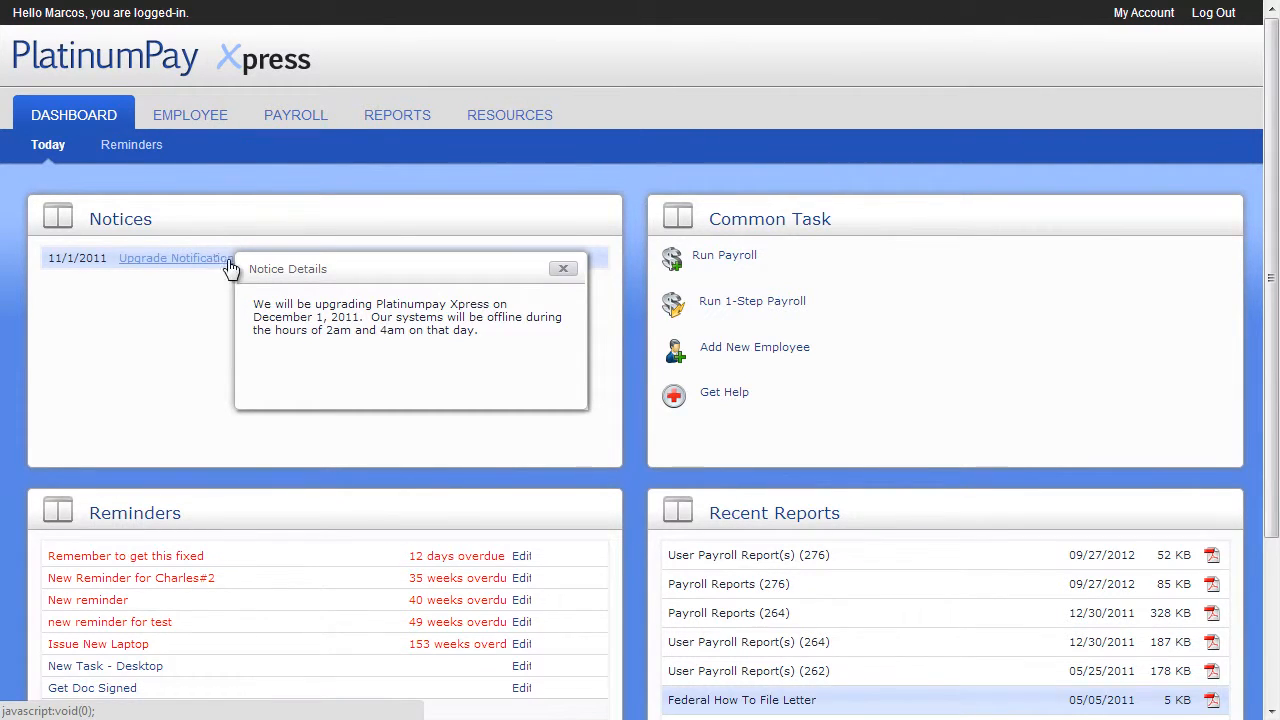
{"action": "left_click", "coordinate": [562, 269]}
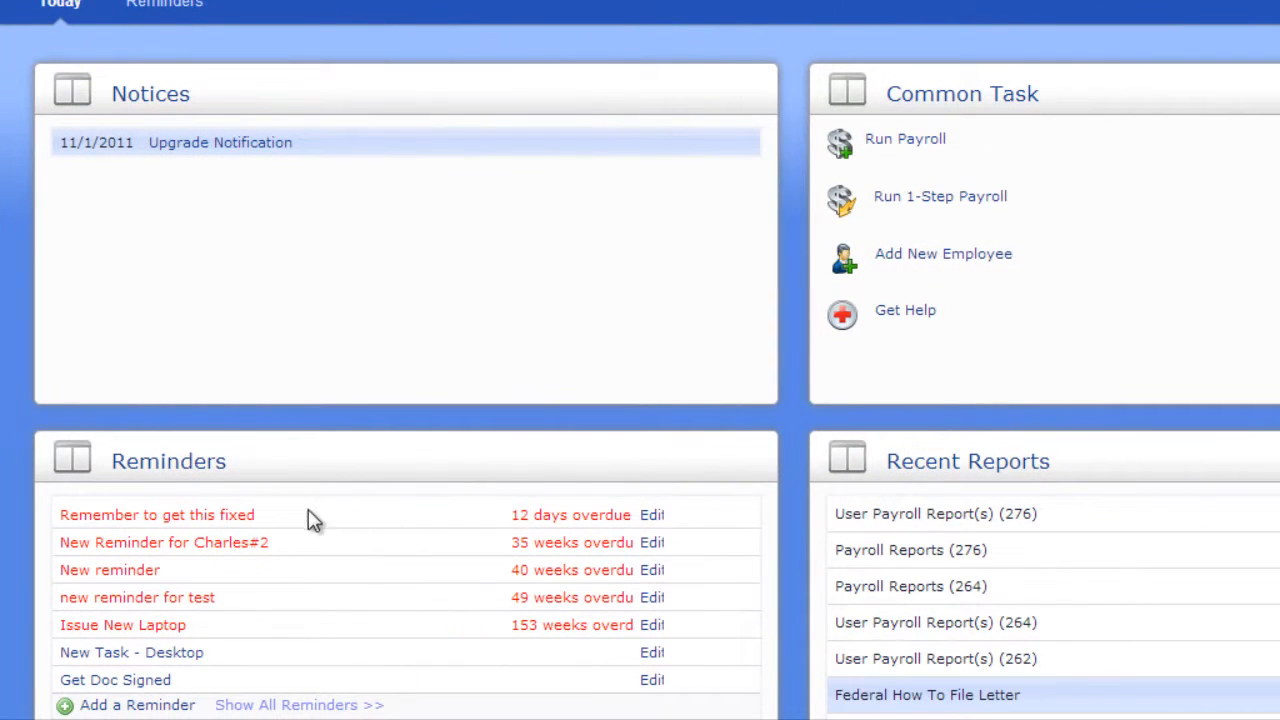
View the details of the "Remember to get this fixed" reminder and mark it complete
{"action": "left_click", "coordinate": [228, 525]}
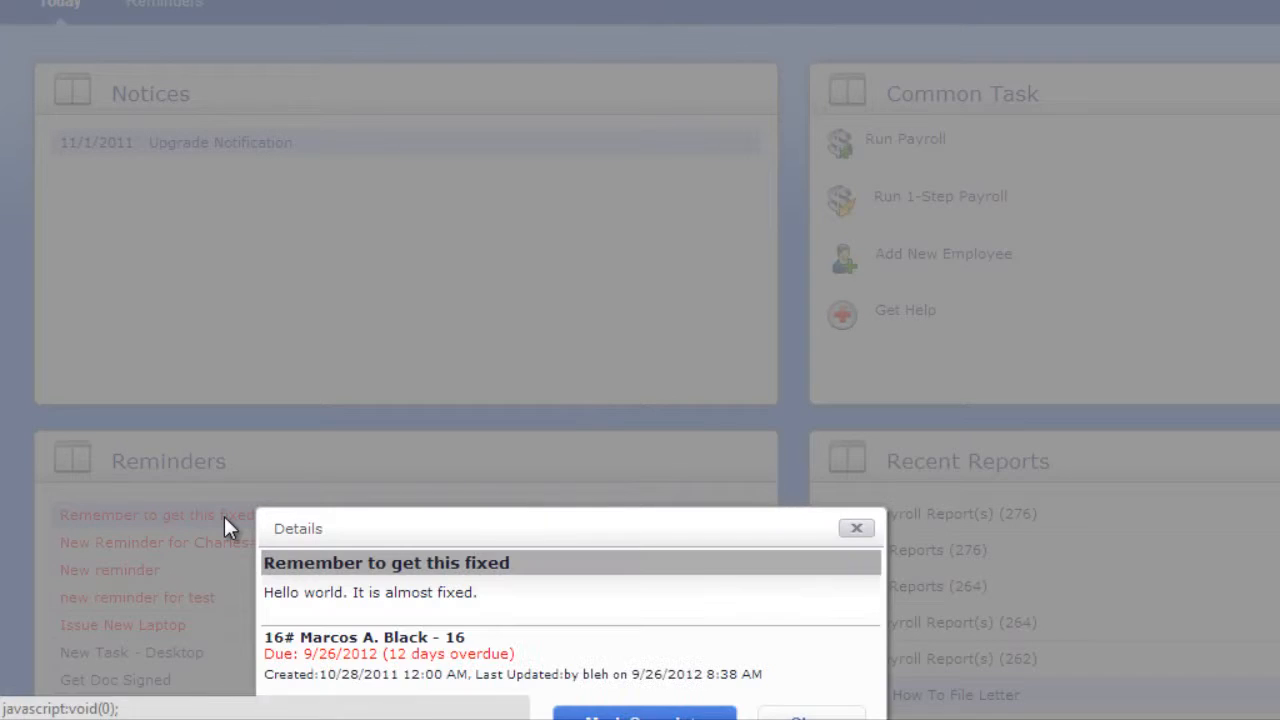
{"action": "scroll", "coordinate": [228, 525], "scroll_direction": "down", "scroll_amount": 1}
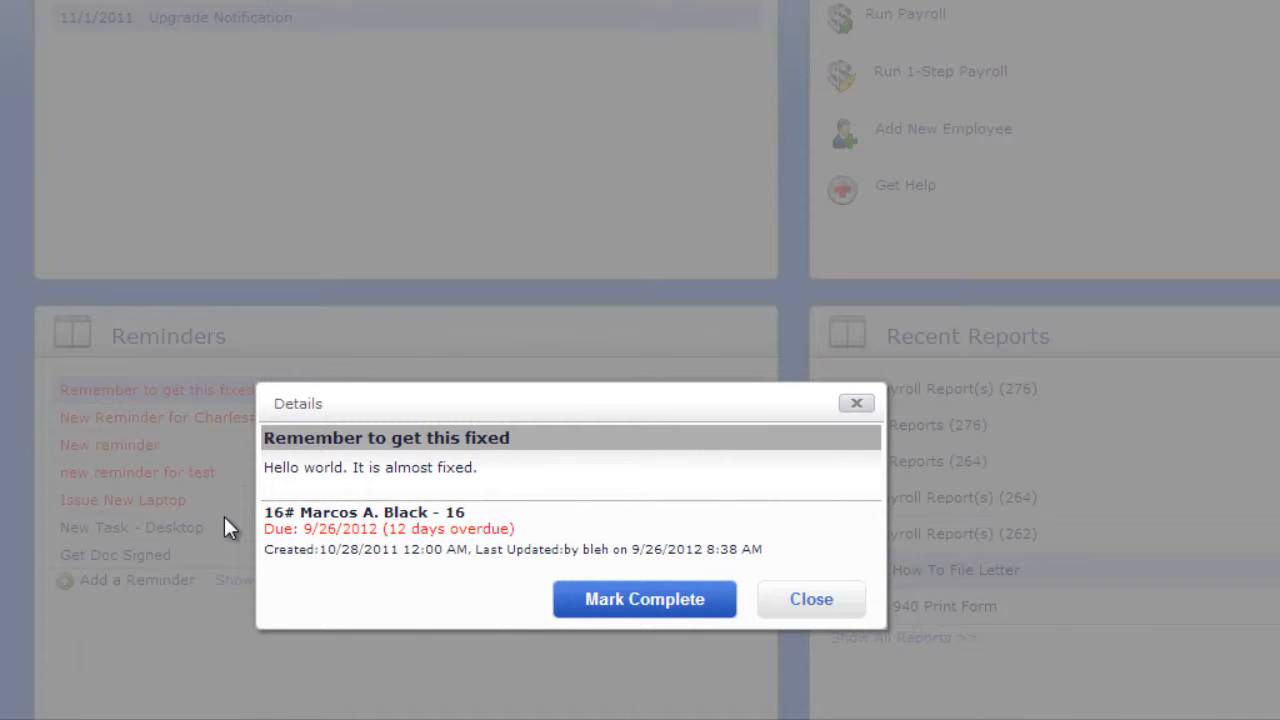
{"action": "left_click", "coordinate": [645, 600]}
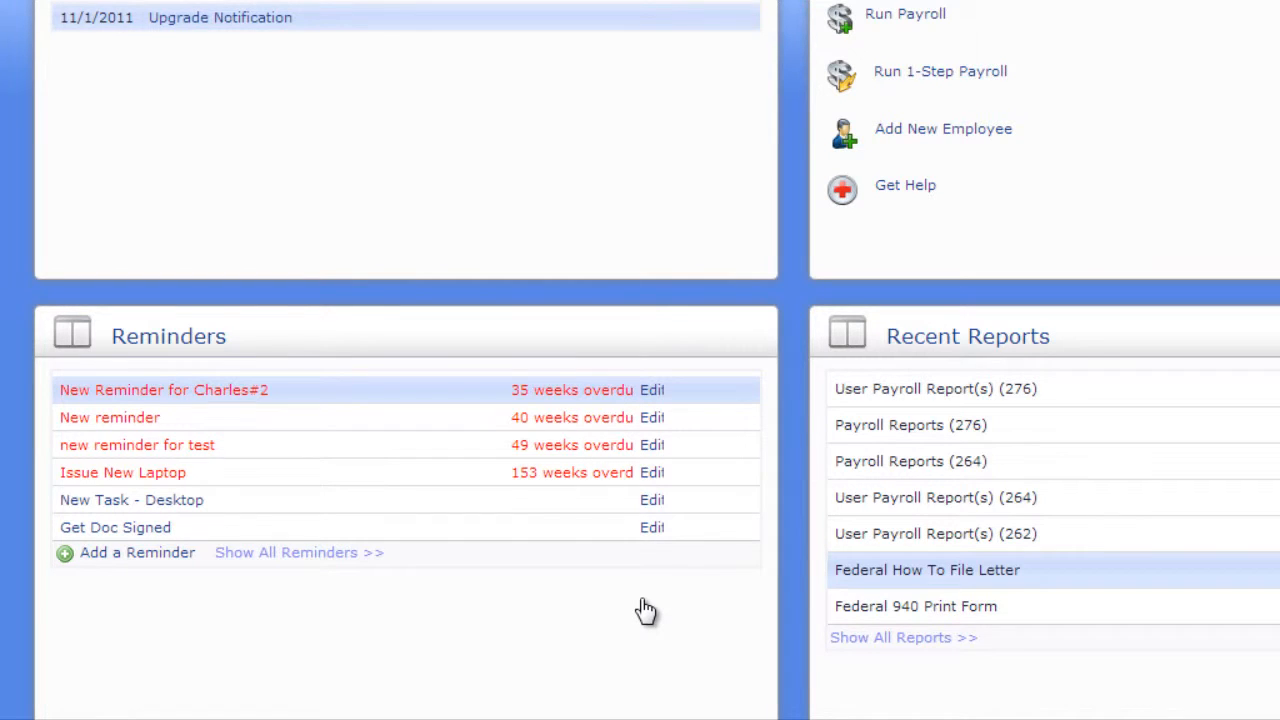
From the full reminders list, edit the "Get Doc Signed" reminder and enter the note "Gave it to employee, waiting for return."
{"action": "left_click", "coordinate": [323, 557]}
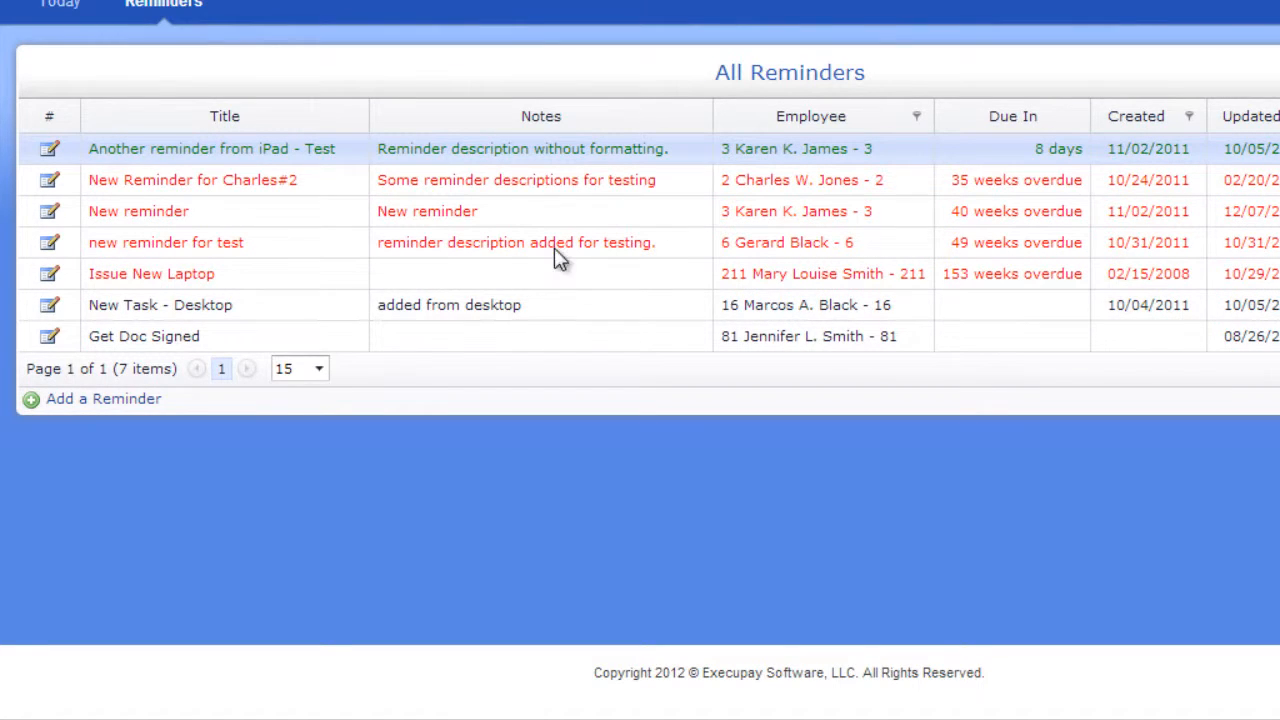
{"action": "left_click", "coordinate": [183, 341]}
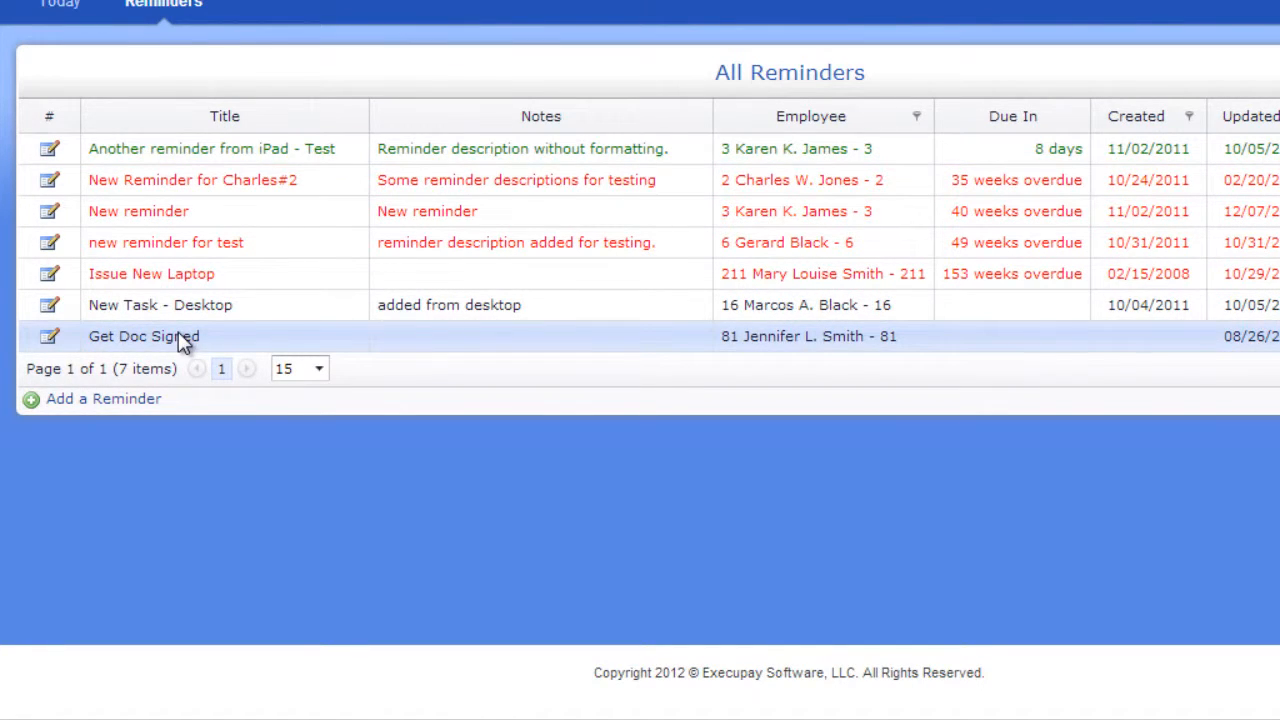
{"action": "double_click", "coordinate": [183, 341]}
{"action": "left_click", "coordinate": [52, 336]}
{"action": "left_click", "coordinate": [818, 535]}
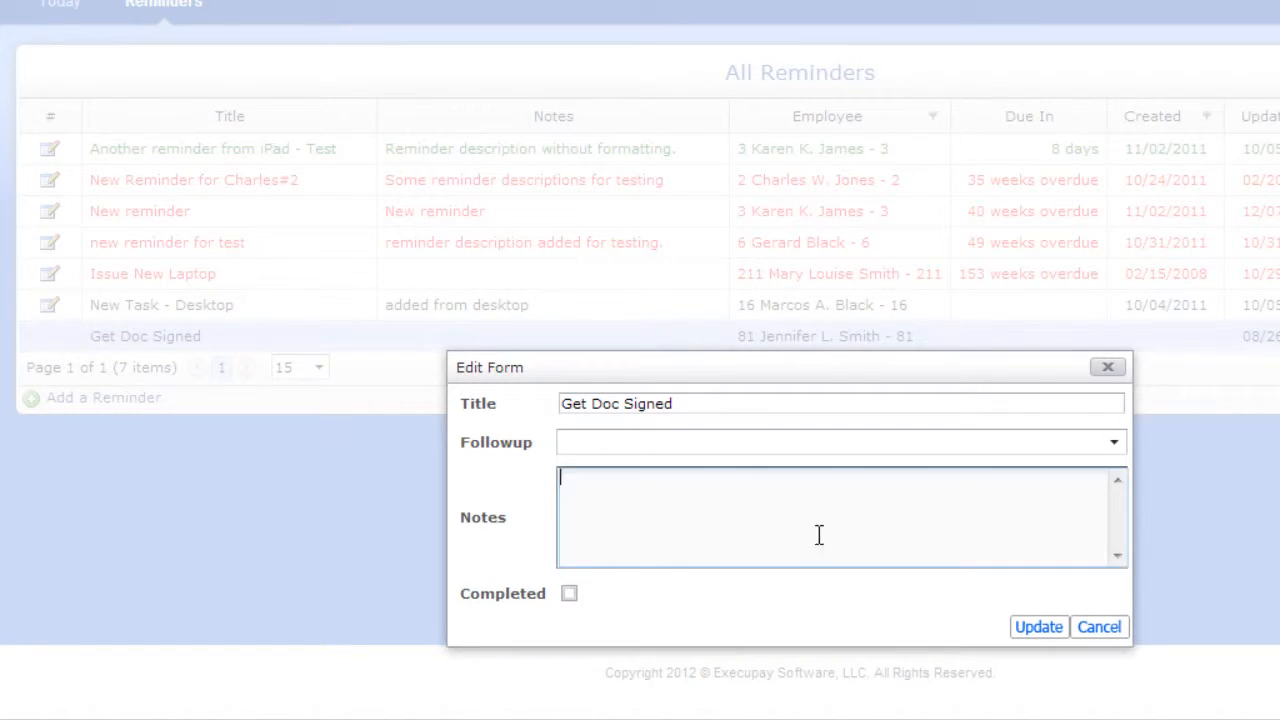
{"action": "type", "text": "Gave to"}
{"action": "key", "text": "BackSpace"}
{"action": "key", "text": "BackSpace"}
{"action": "key", "text": "BackSpace"}
{"action": "type", "text": "it to employee, wai"}
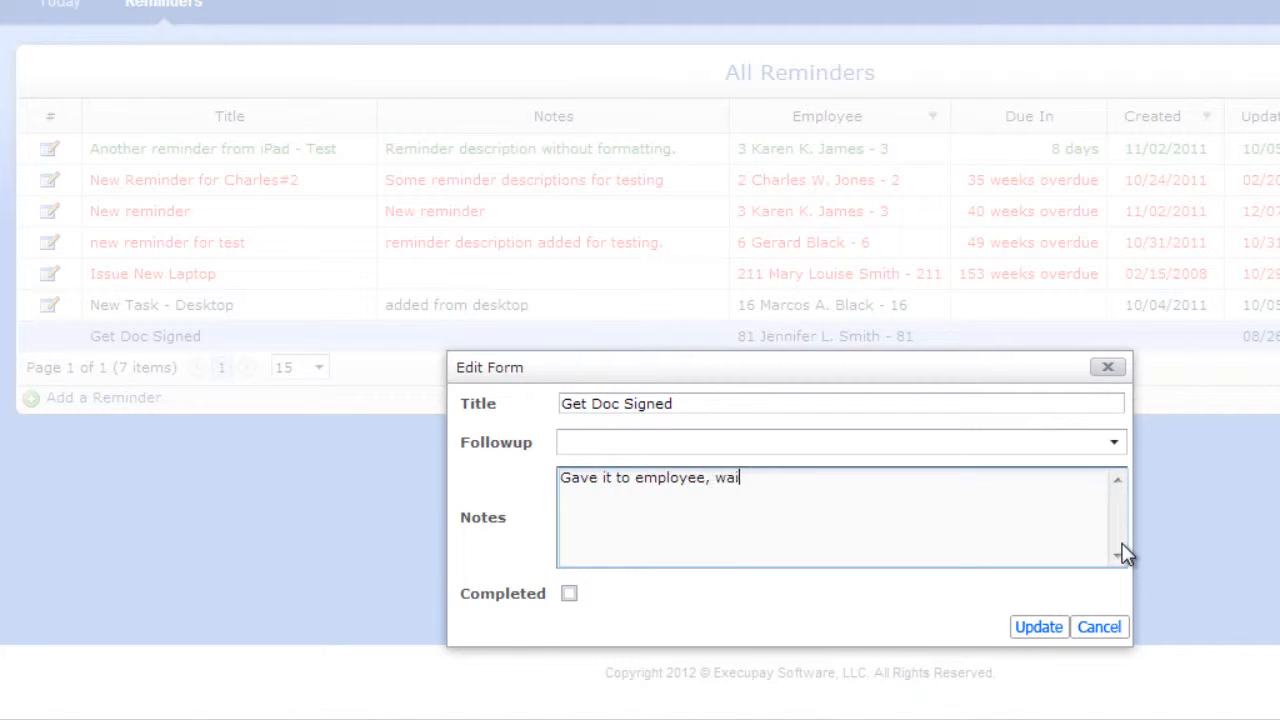
{"action": "type", "text": "ting for return."}
Set the reminder's follow-up date to October 26, 2012 and save the update
{"action": "left_click", "coordinate": [1114, 442]}
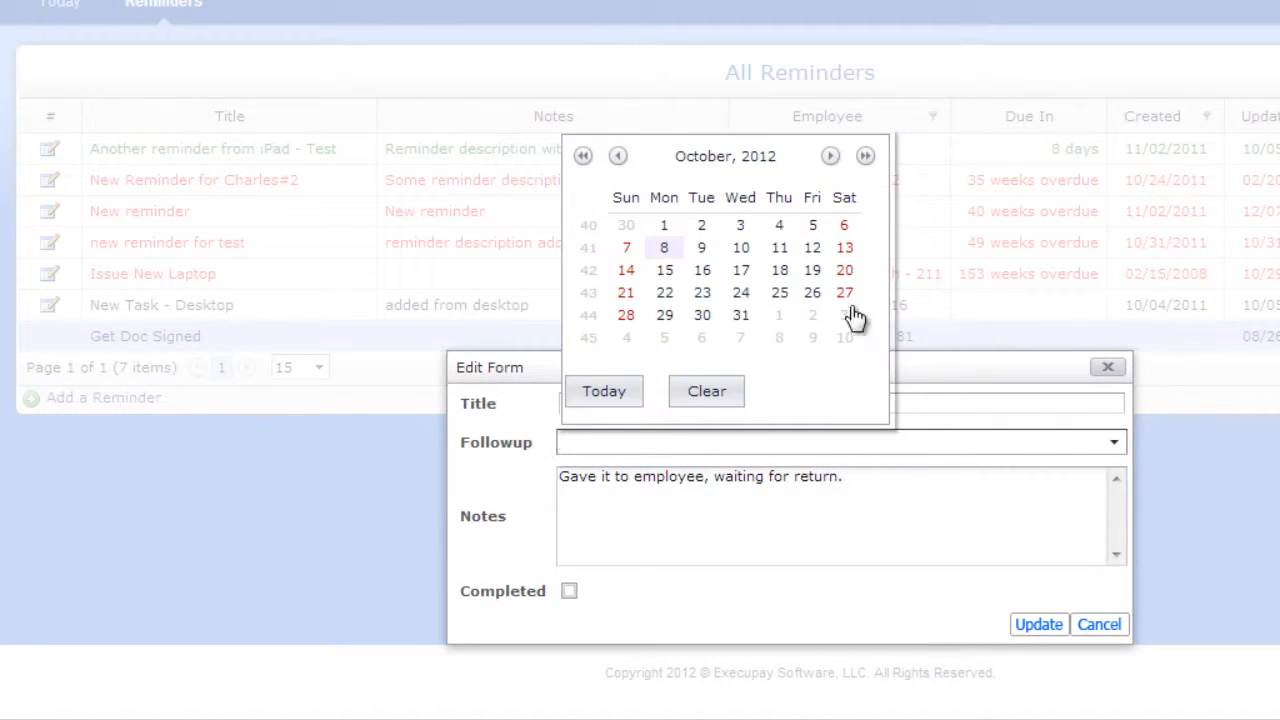
{"action": "left_click", "coordinate": [820, 293]}
{"action": "left_click", "coordinate": [1040, 625]}
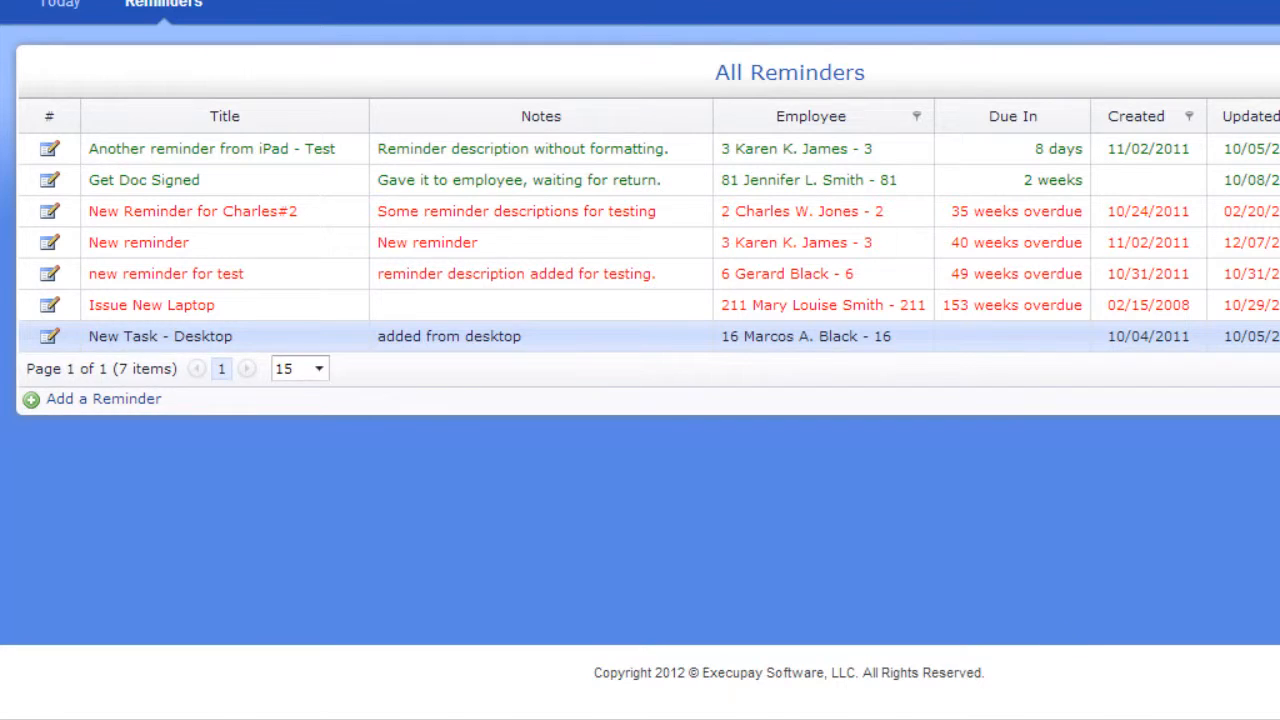
Return to today's dashboard, view the User Payroll Report(s) (264) PDF from the recent reports, and close it
{"action": "left_click", "coordinate": [60, 5]}
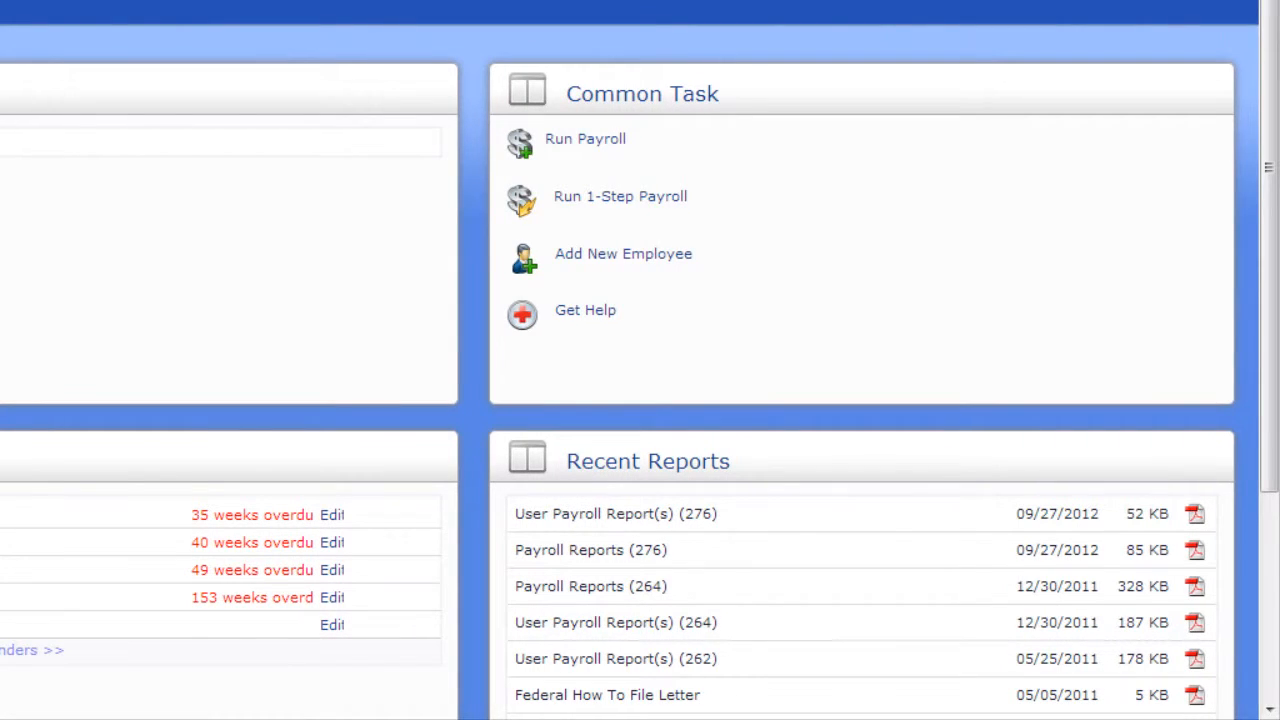
{"action": "scroll", "coordinate": [640, 360], "scroll_direction": "down", "scroll_amount": 2}
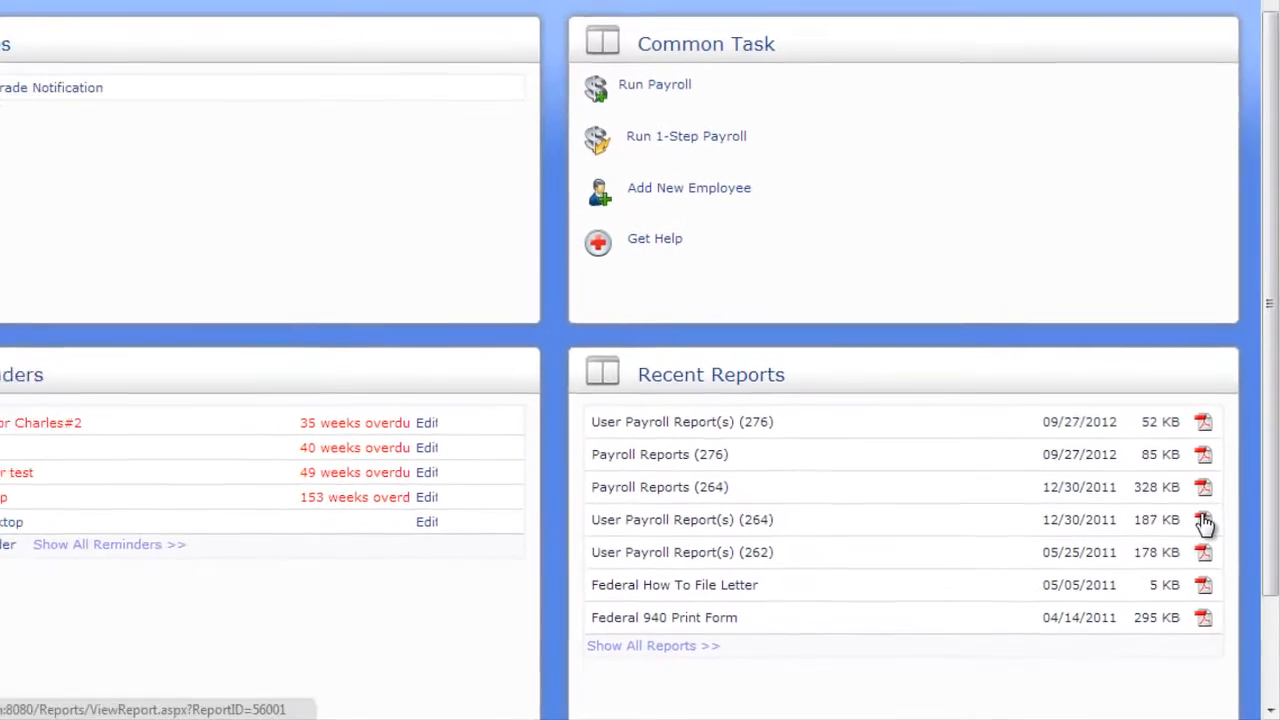
{"action": "left_click", "coordinate": [1195, 497]}
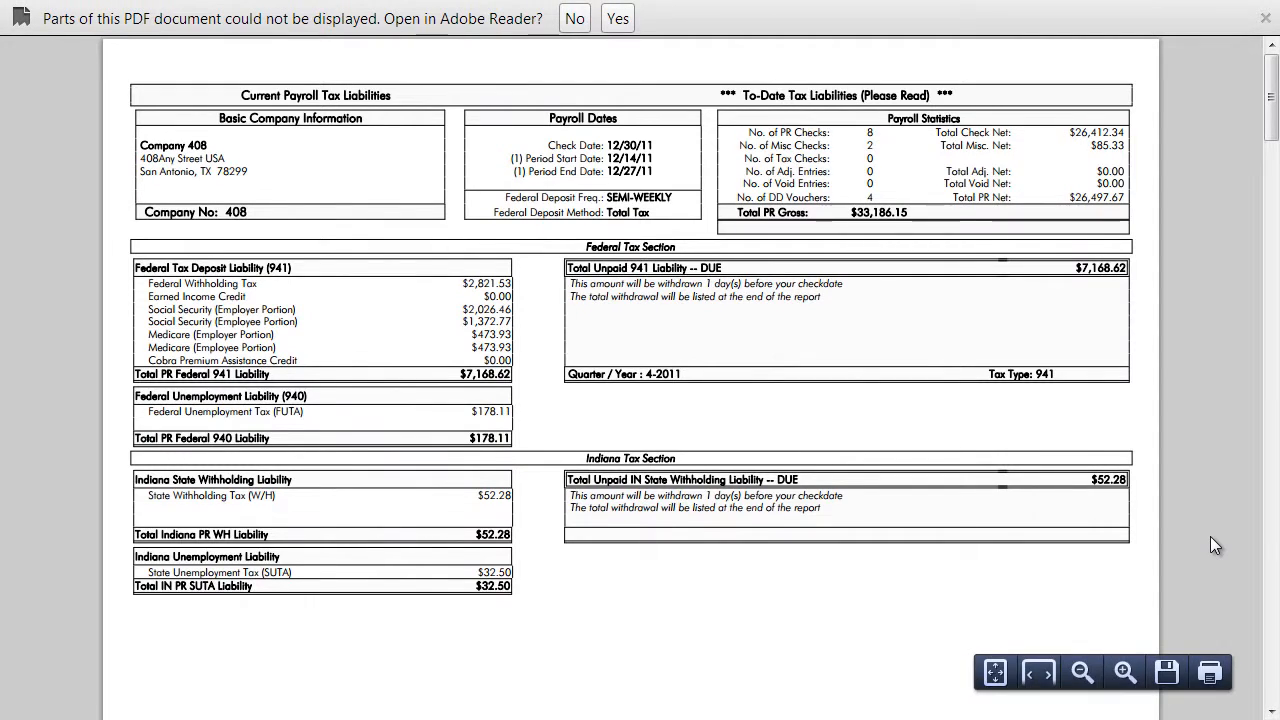
{"action": "left_click", "coordinate": [571, 18]}
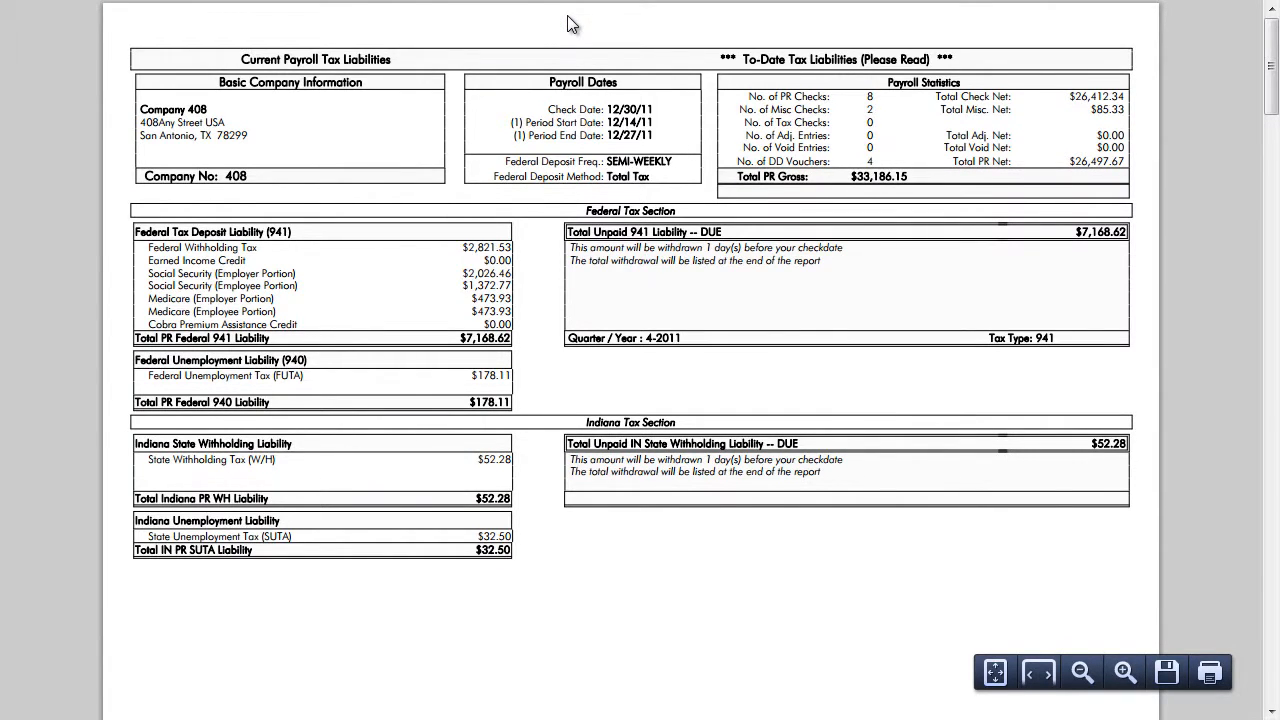
{"action": "key", "text": "ctrl+w"}
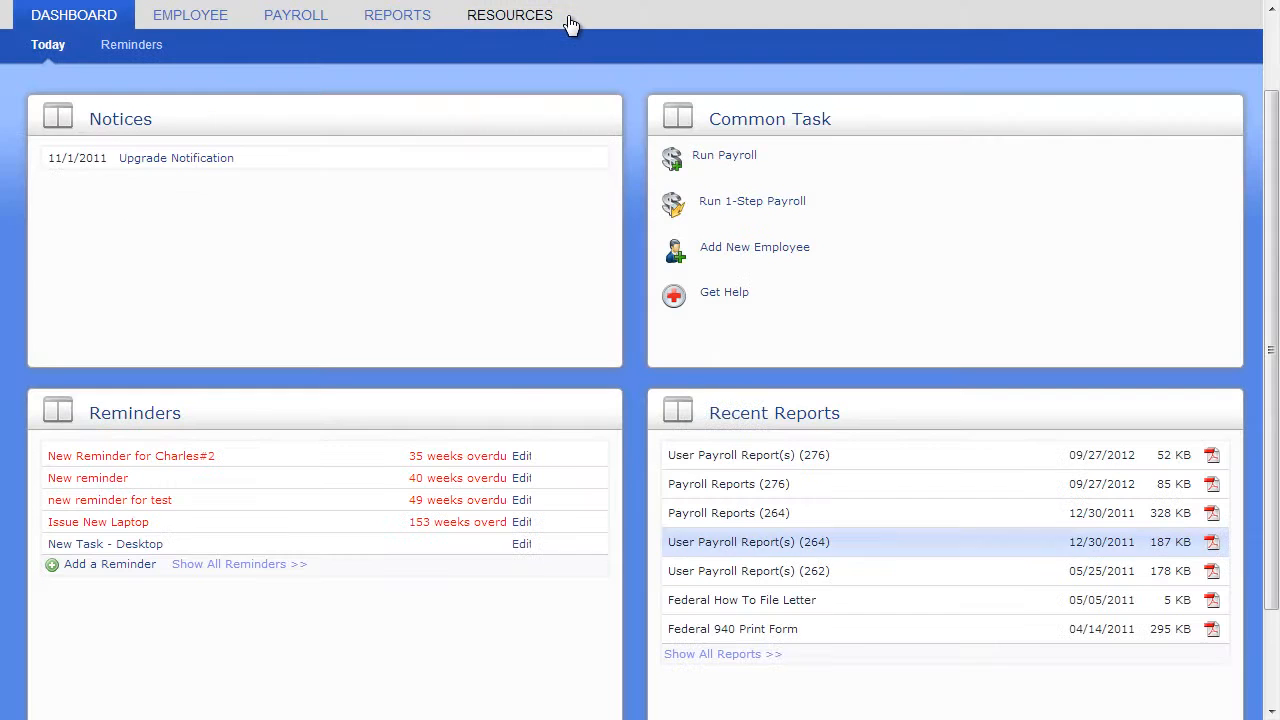
Show all reports, go to page 3 of the library, and view the User Payroll Report(s) PDF for payroll 258
{"action": "left_click", "coordinate": [747, 655]}
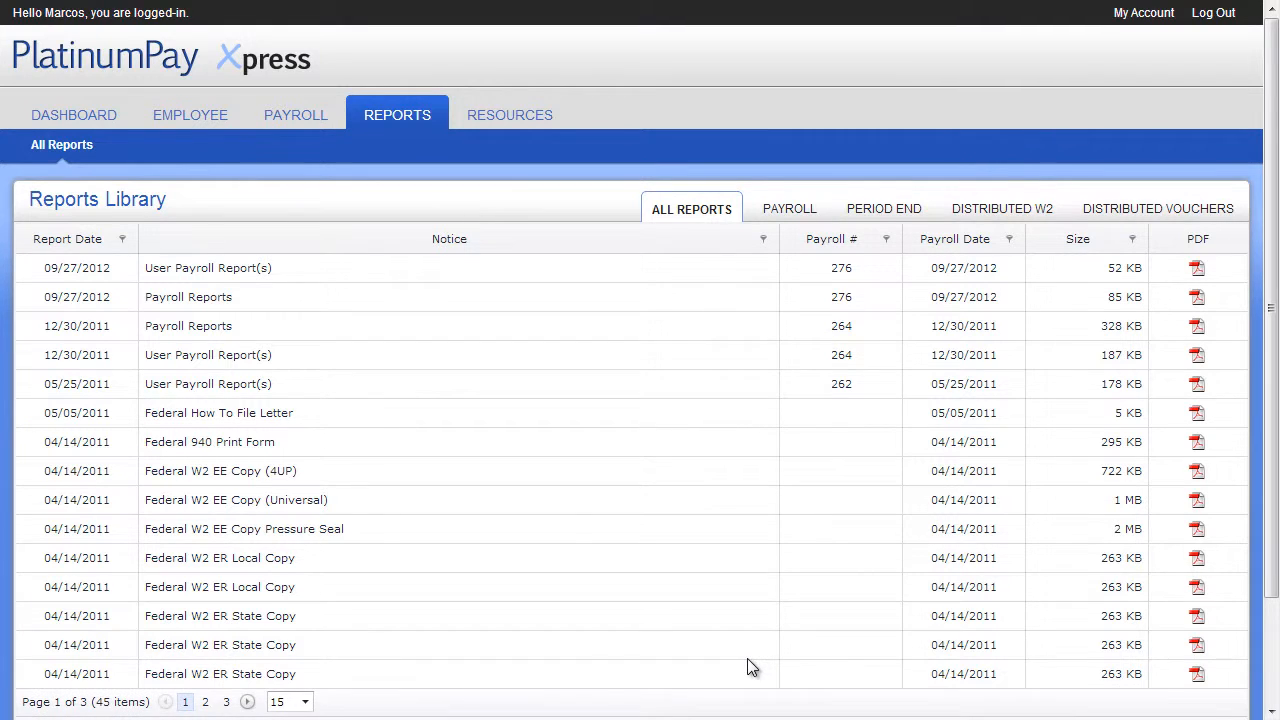
{"action": "scroll", "coordinate": [747, 658], "scroll_direction": "down", "scroll_amount": 2}
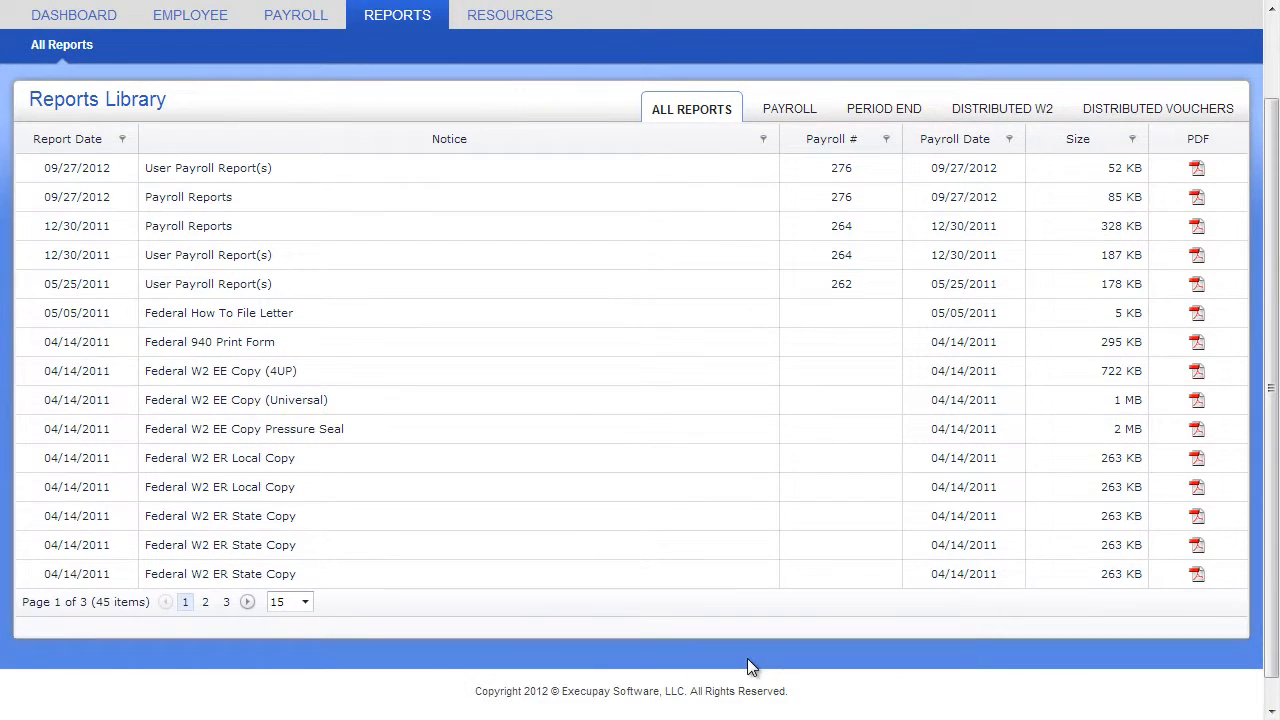
{"action": "left_click", "coordinate": [227, 602]}
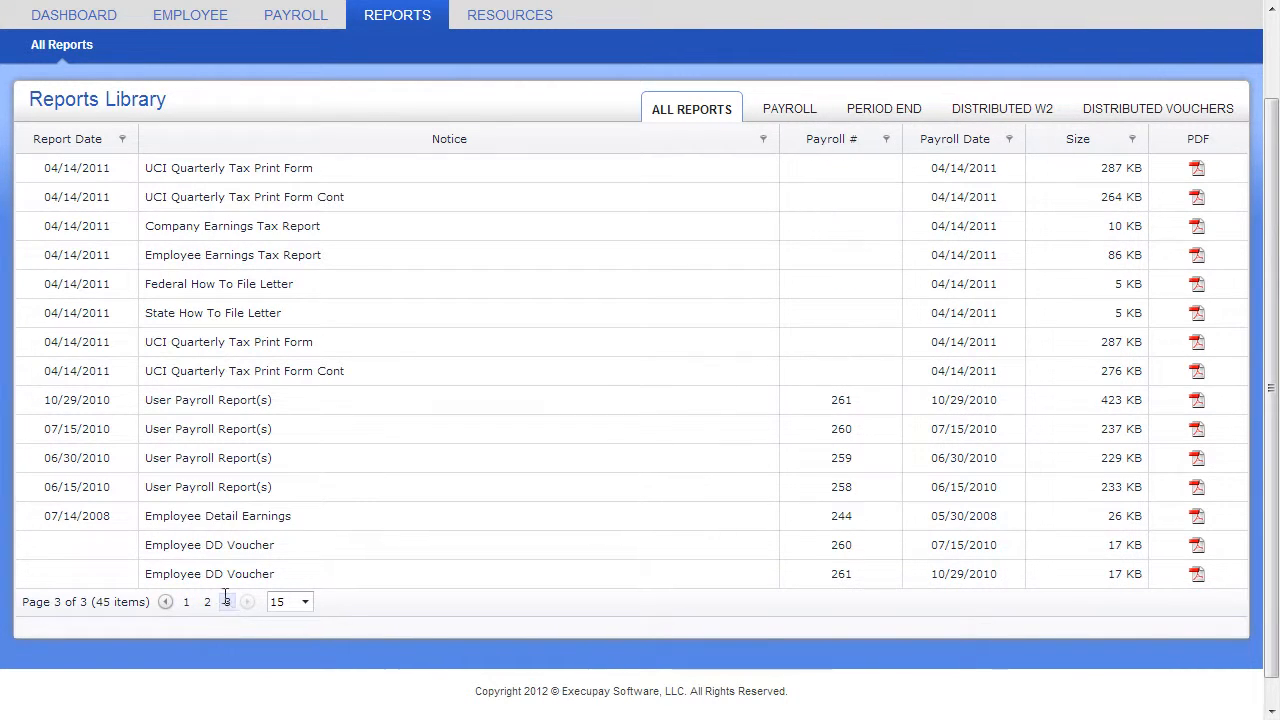
{"action": "left_click", "coordinate": [1197, 487]}
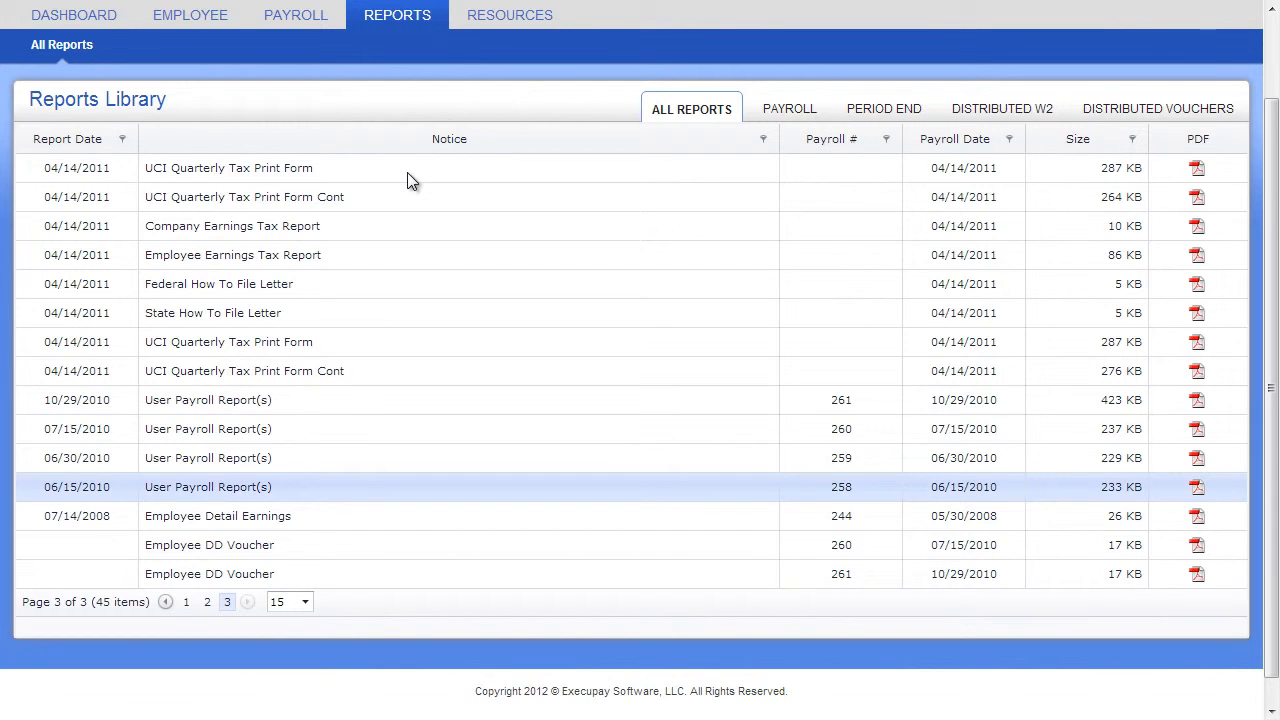
Browse the payroll and period-end report categories and look through the Federal W2 EE Copy (4UP) PDF
{"action": "left_click", "coordinate": [766, 108]}
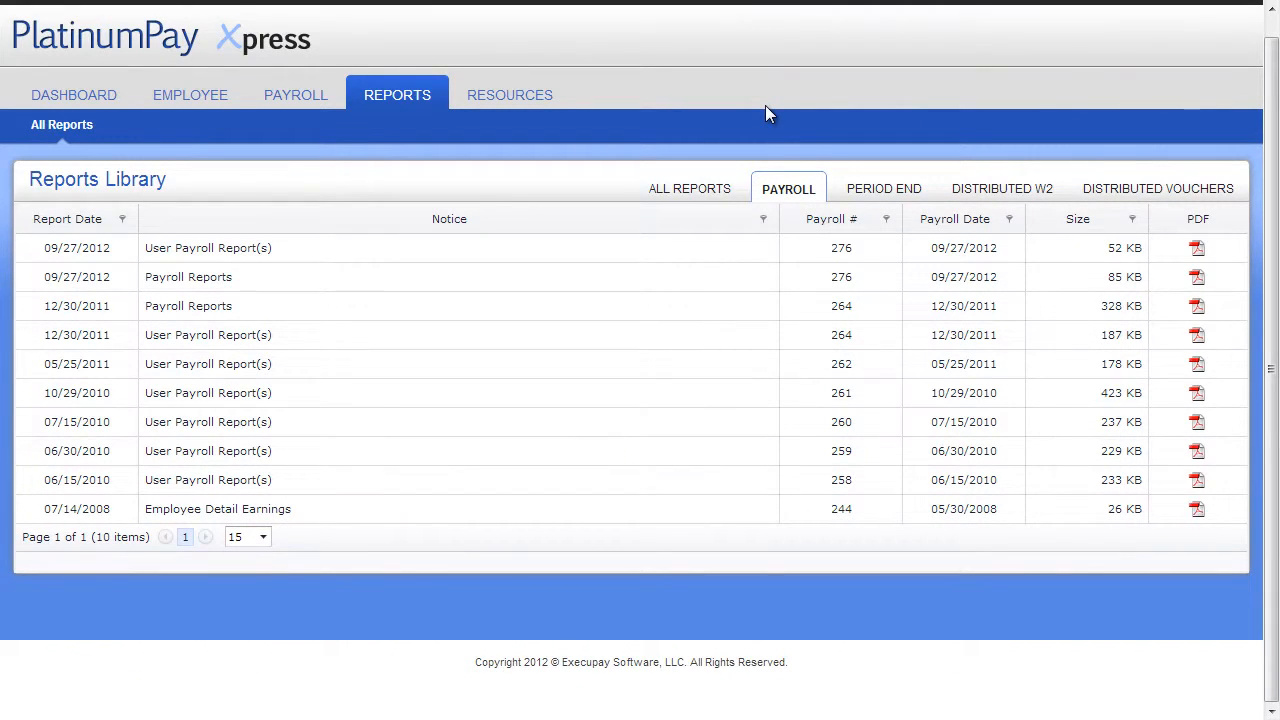
{"action": "left_click", "coordinate": [869, 195]}
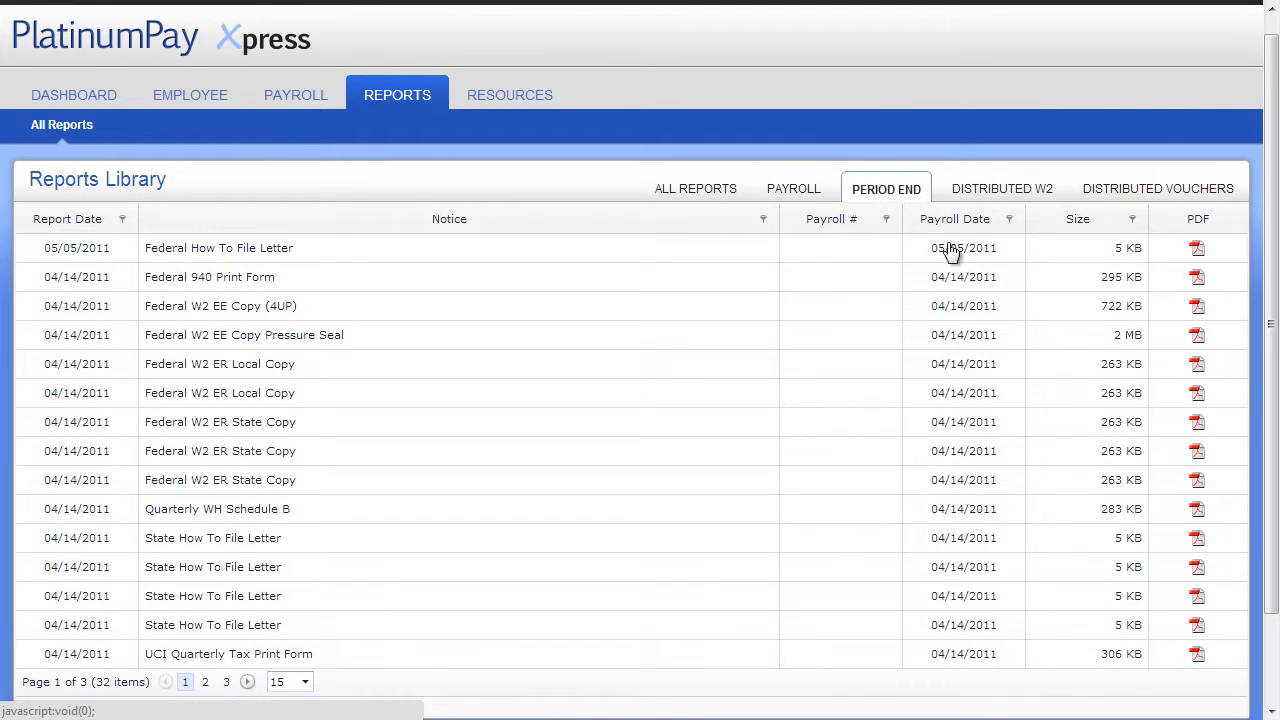
{"action": "left_click", "coordinate": [1199, 312]}
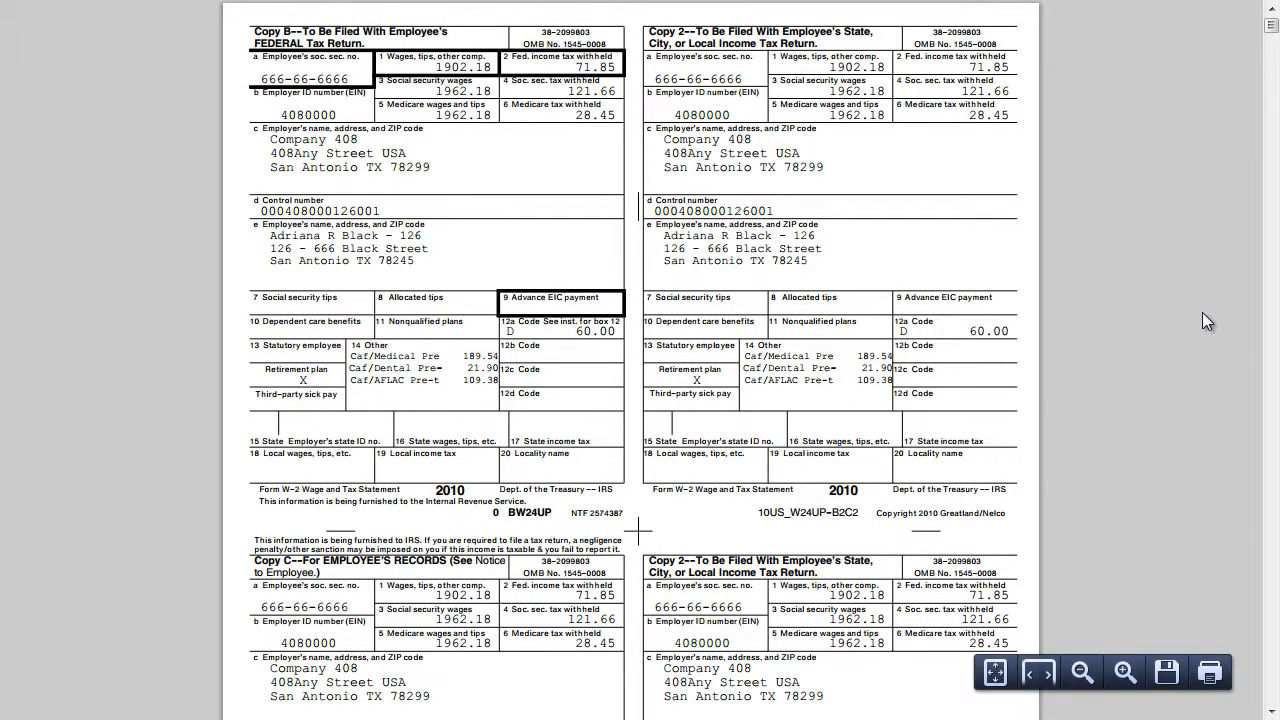
{"action": "scroll", "coordinate": [1204, 319], "scroll_direction": "down", "scroll_amount": 9}
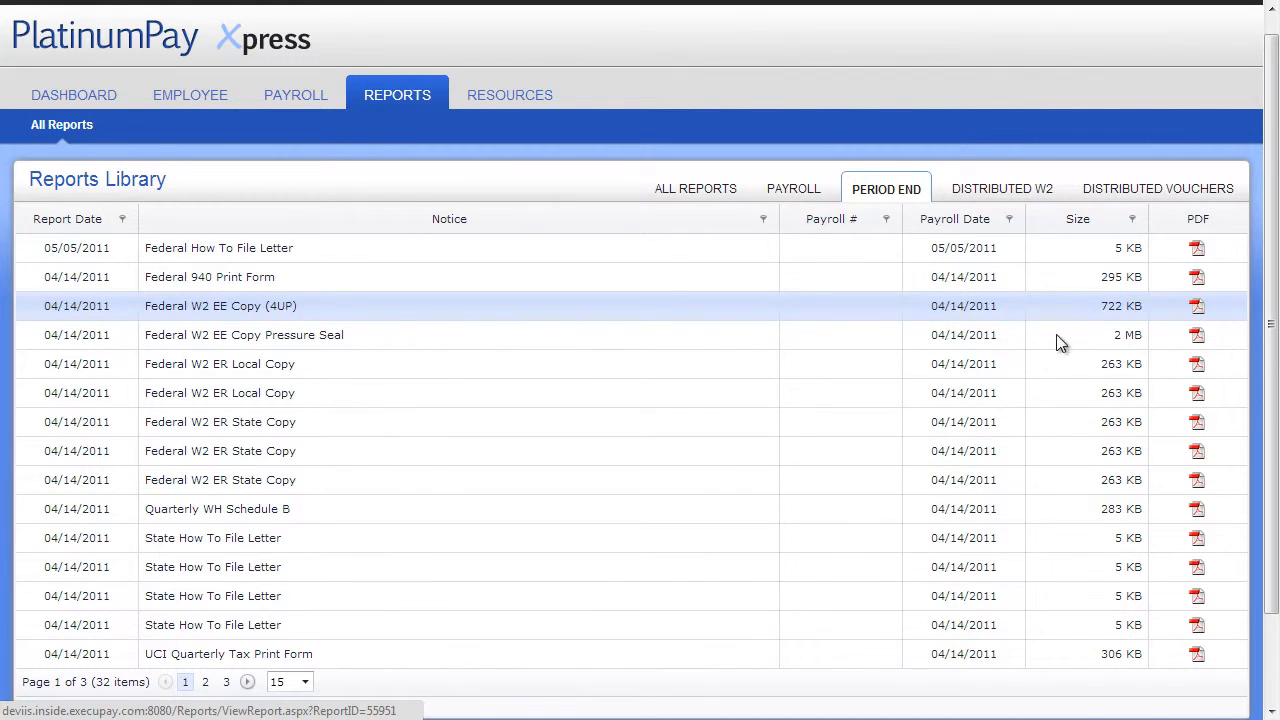
Go to the list of all employees and compare List View with Card View, ending in Card View
{"action": "left_click", "coordinate": [103, 92]}
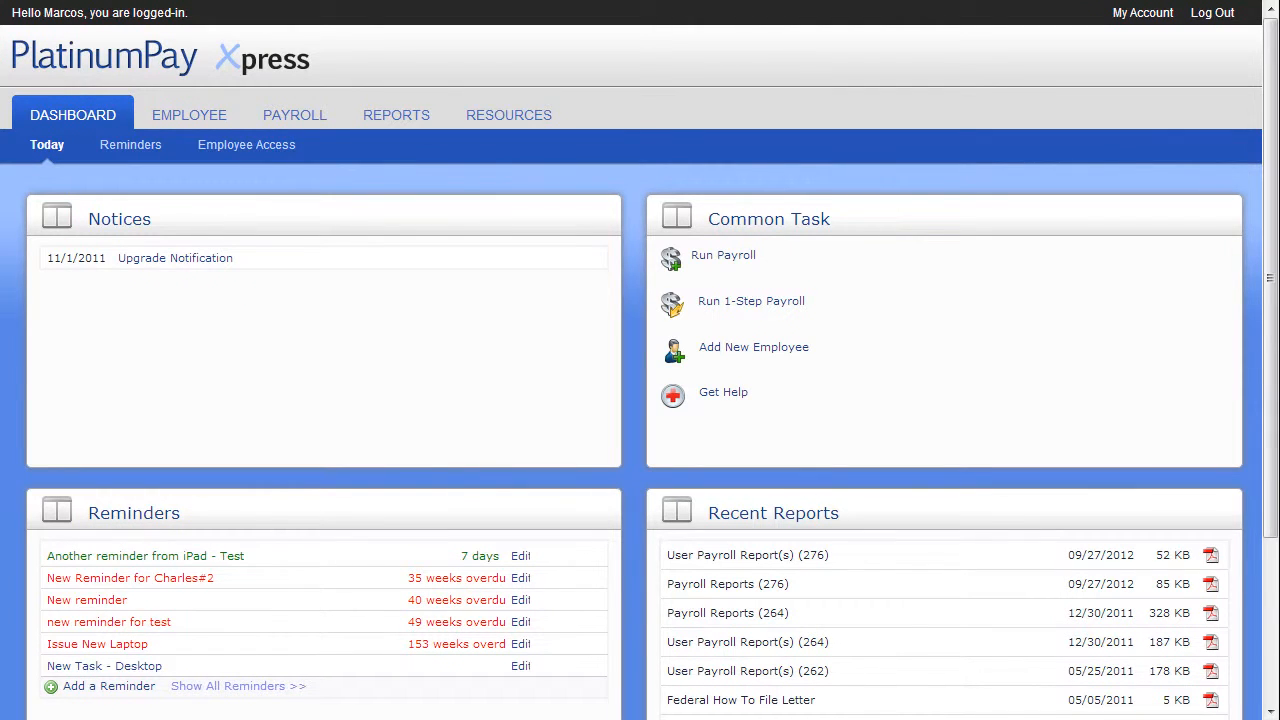
{"action": "left_click", "coordinate": [160, 115]}
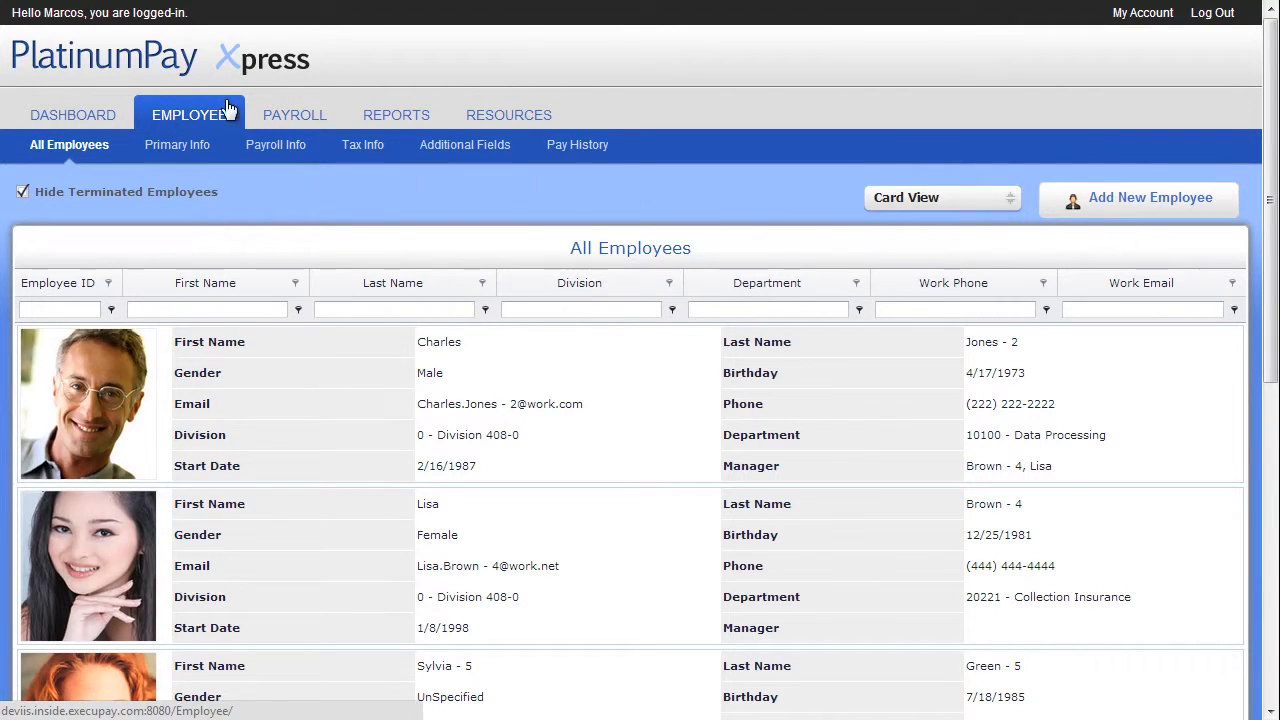
{"action": "left_click", "coordinate": [930, 199]}
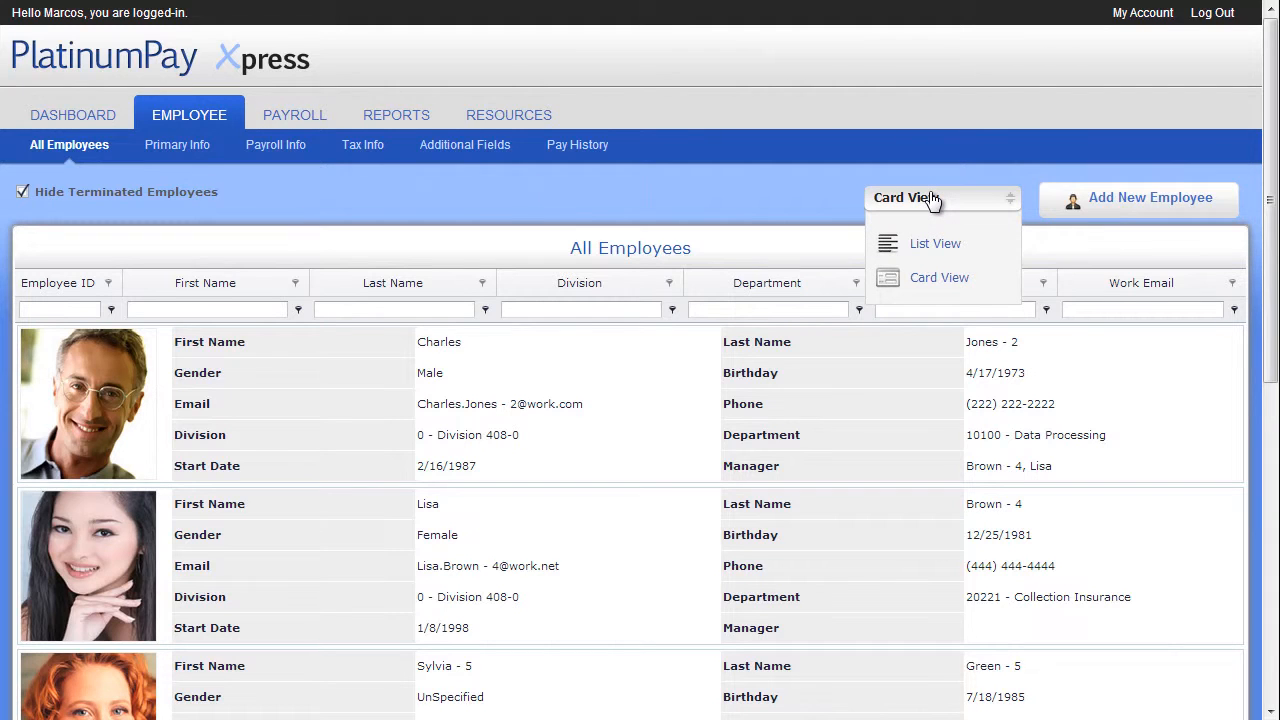
{"action": "left_click", "coordinate": [935, 244]}
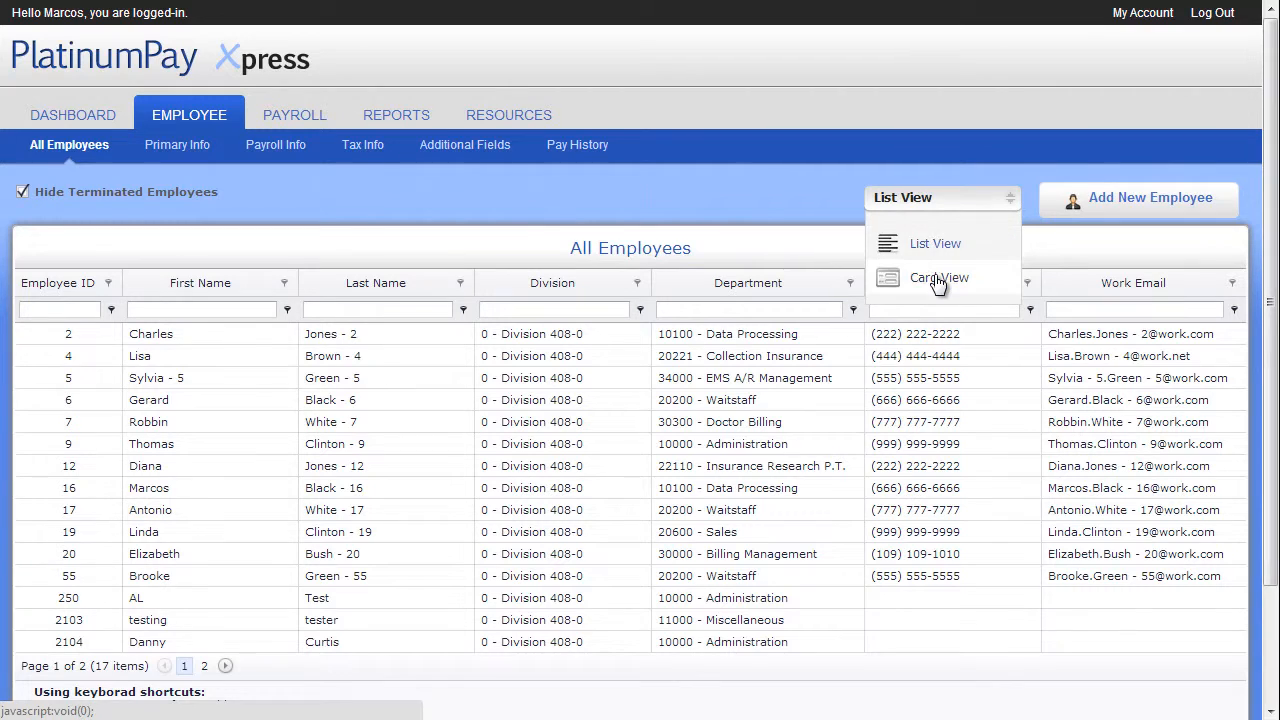
{"action": "left_click", "coordinate": [938, 278]}
Filter the employees by a last name, and clear the filter
{"action": "left_click", "coordinate": [403, 310]}
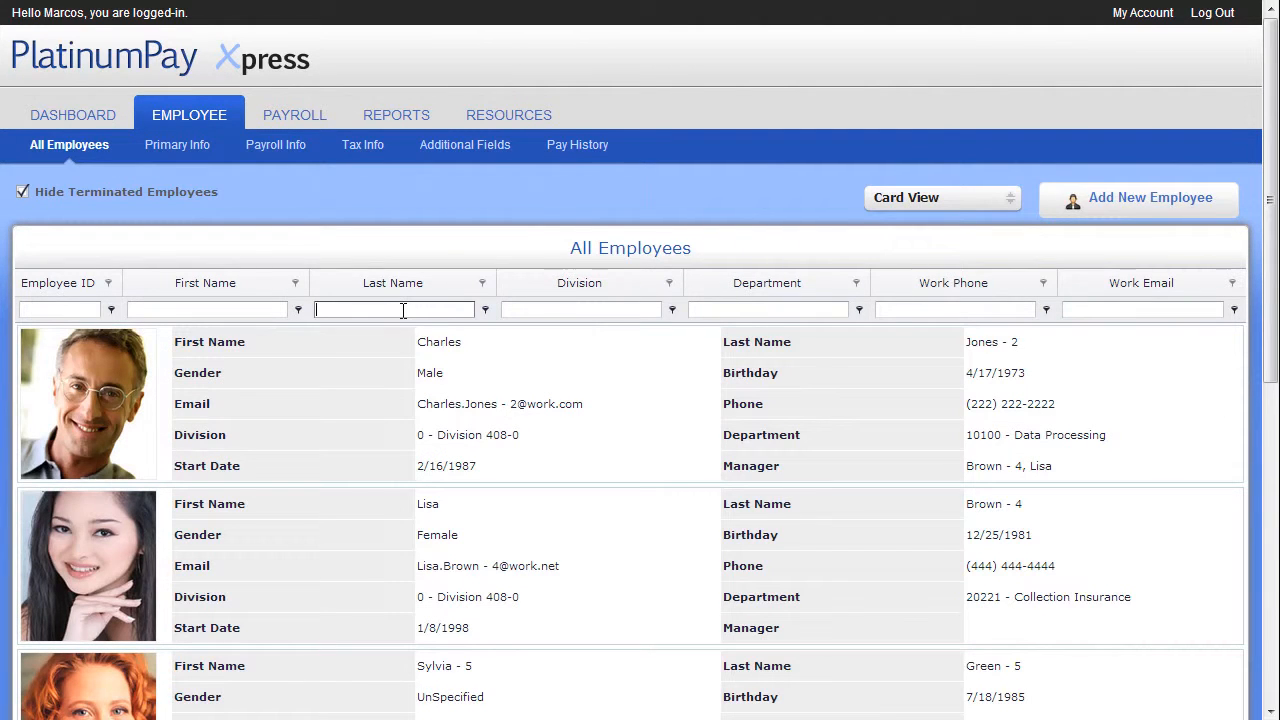
{"action": "type", "text": "white"}
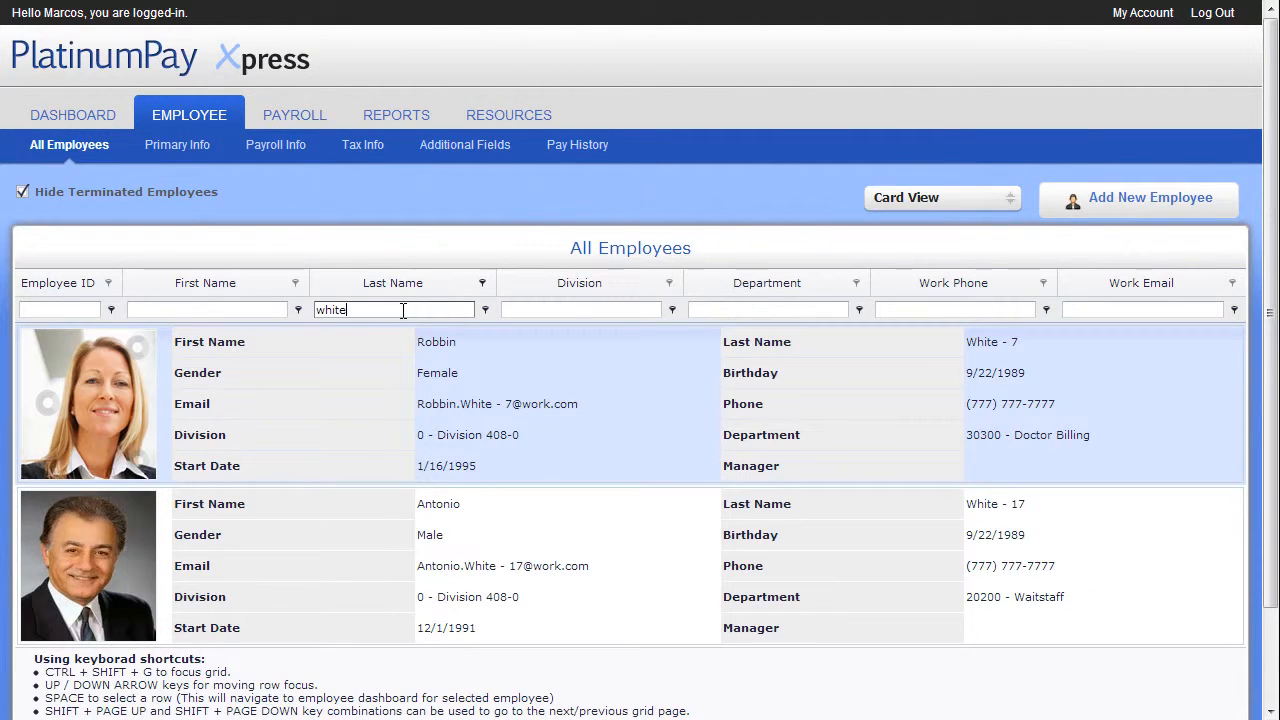
{"action": "key", "text": "BackSpace"}
{"action": "key", "text": "BackSpace"}
{"action": "key", "text": "BackSpace"}
{"action": "key", "text": "BackSpace"}
{"action": "key", "text": "BackSpace"}
Open the second employee's record, change the ending of the work email to "com", and save the personal information
{"action": "left_click", "coordinate": [107, 565]}
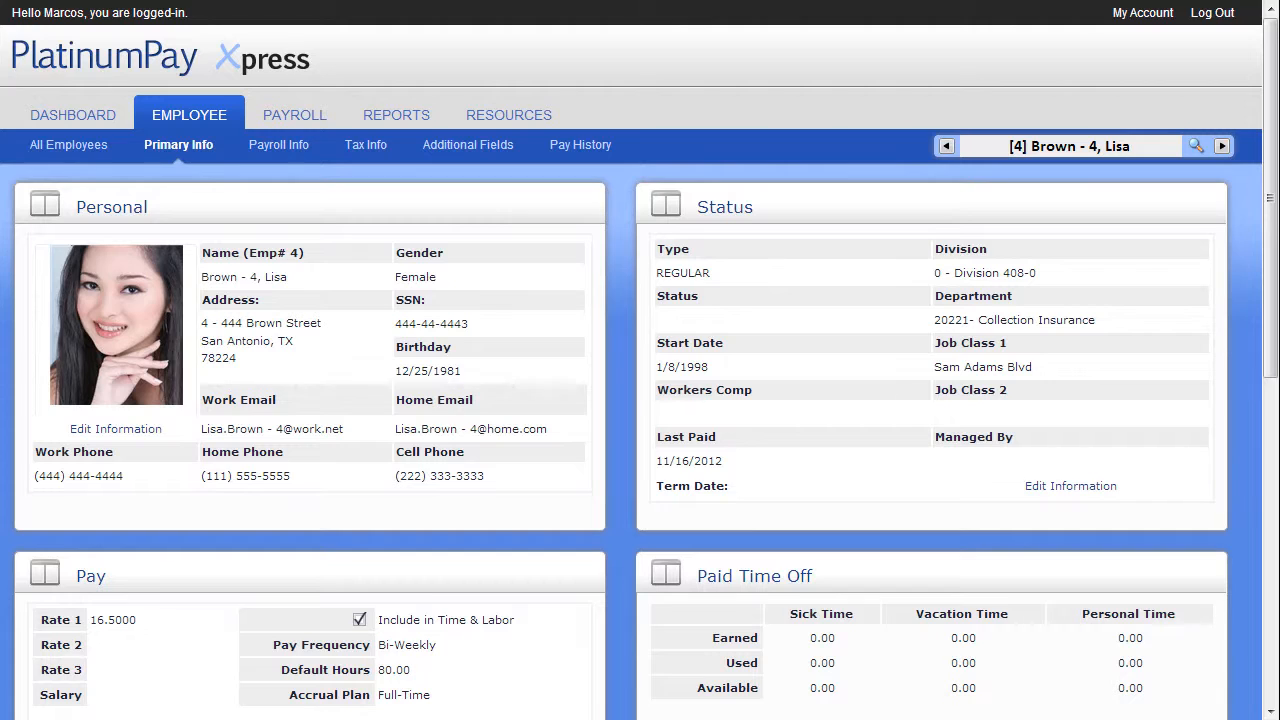
{"action": "left_click", "coordinate": [138, 428]}
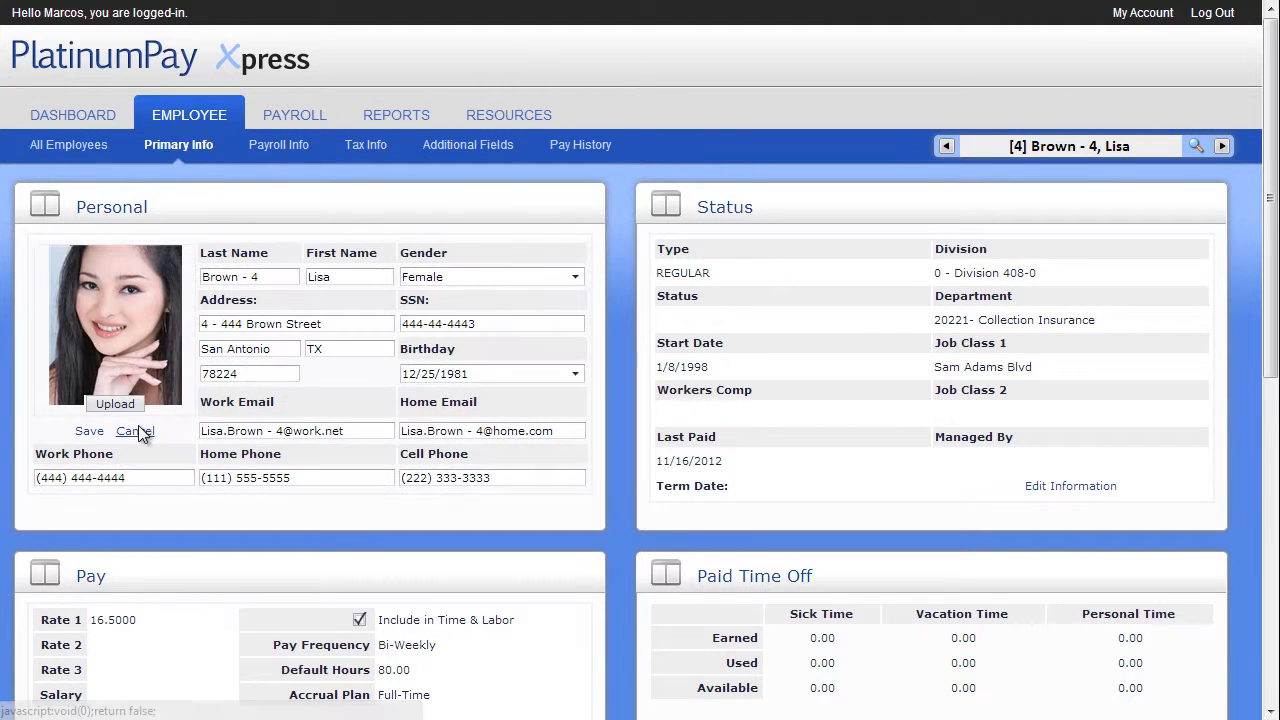
{"action": "left_click", "coordinate": [357, 434]}
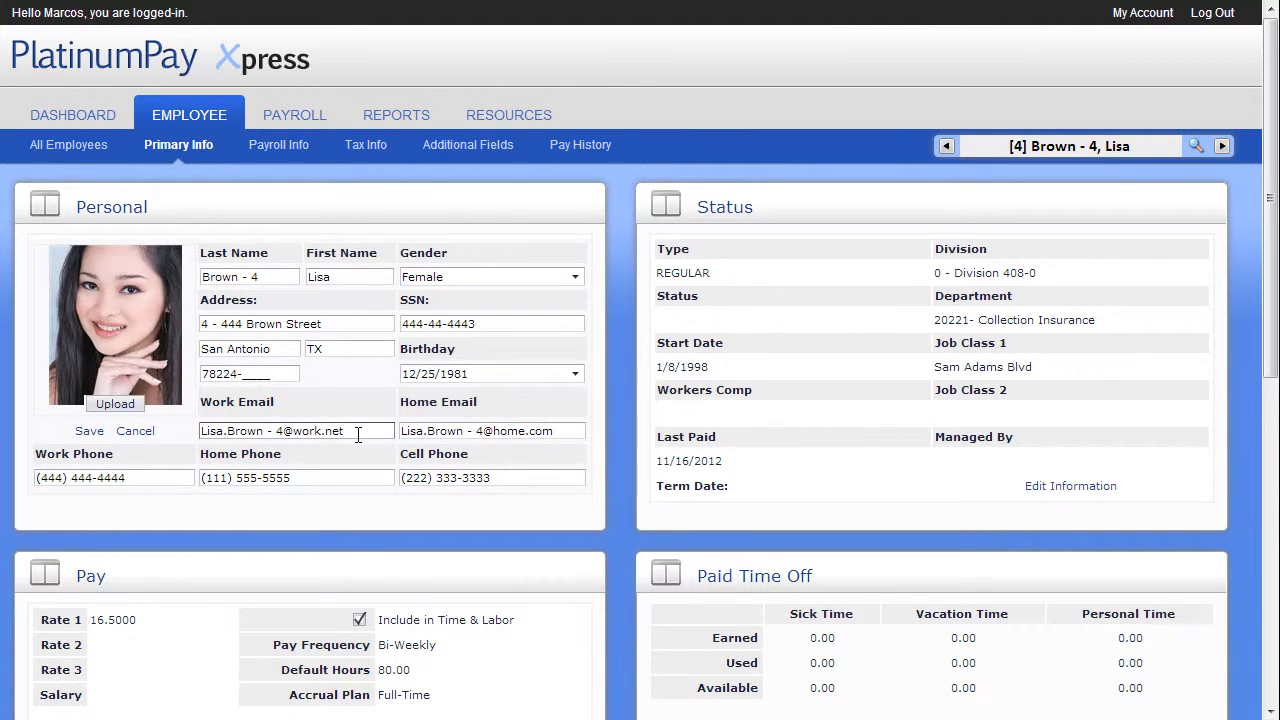
{"action": "key", "text": "BackSpace"}
{"action": "key", "text": "BackSpace"}
{"action": "key", "text": "BackSpace"}
{"action": "type", "text": "com"}
{"action": "left_click", "coordinate": [89, 431]}
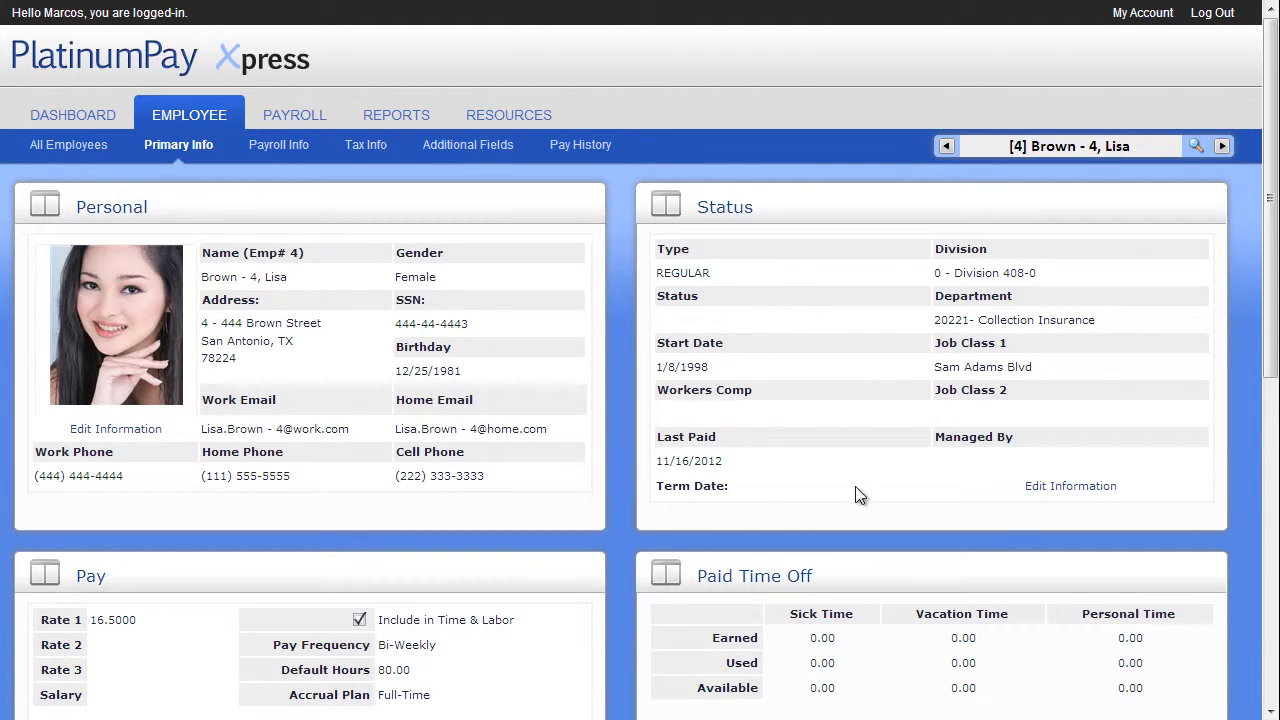
Open the employee's status information for editing and look through the Type, Division and termination options without changing anything
{"action": "left_click", "coordinate": [1041, 488]}
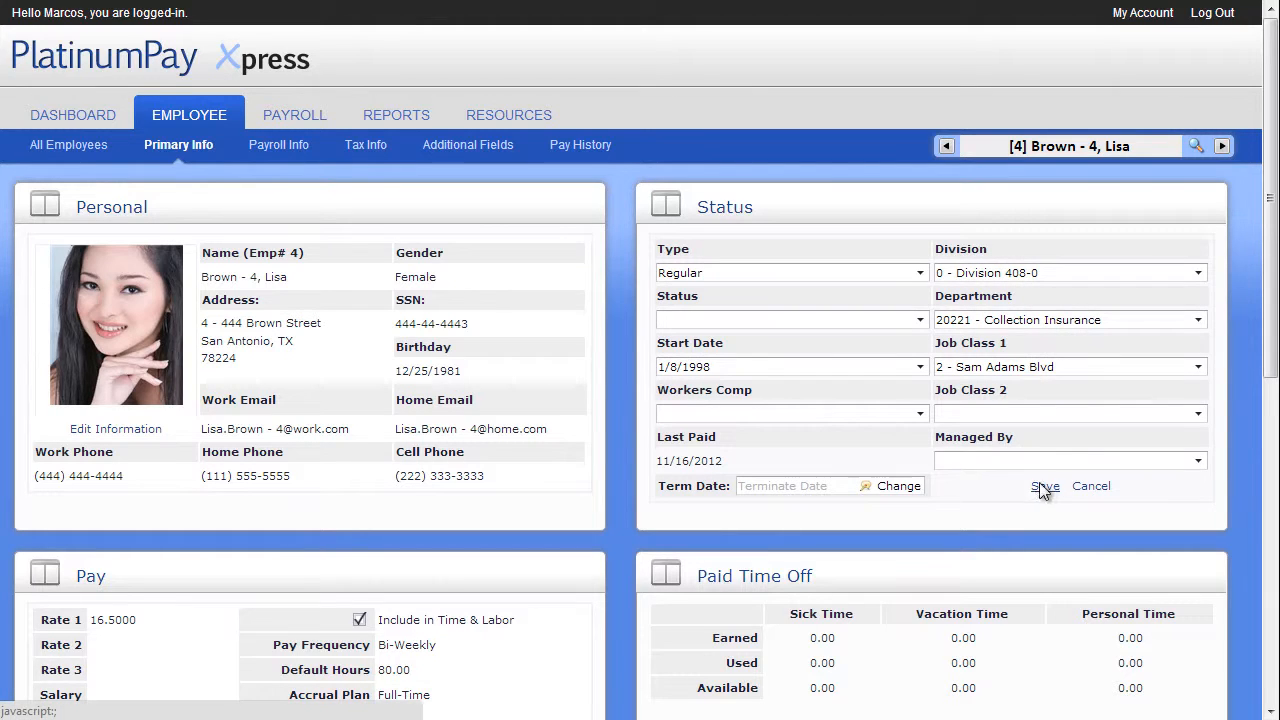
{"action": "left_click", "coordinate": [920, 273]}
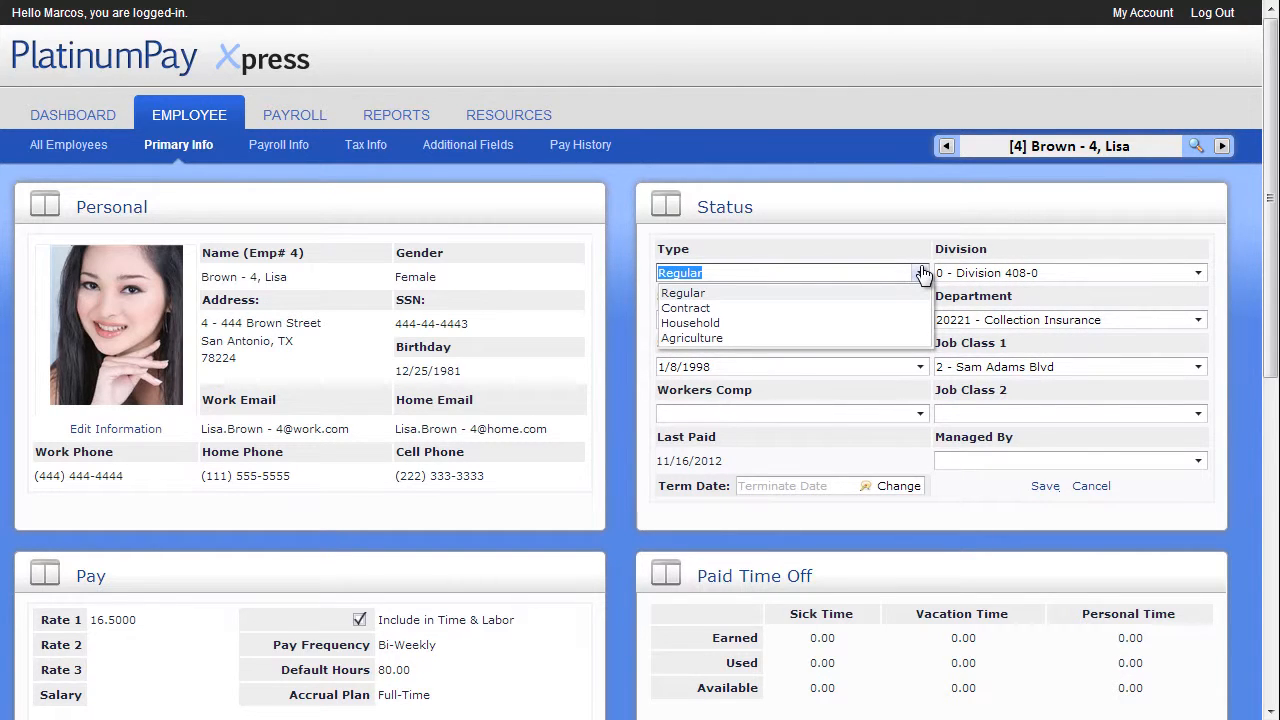
{"action": "left_click", "coordinate": [920, 273]}
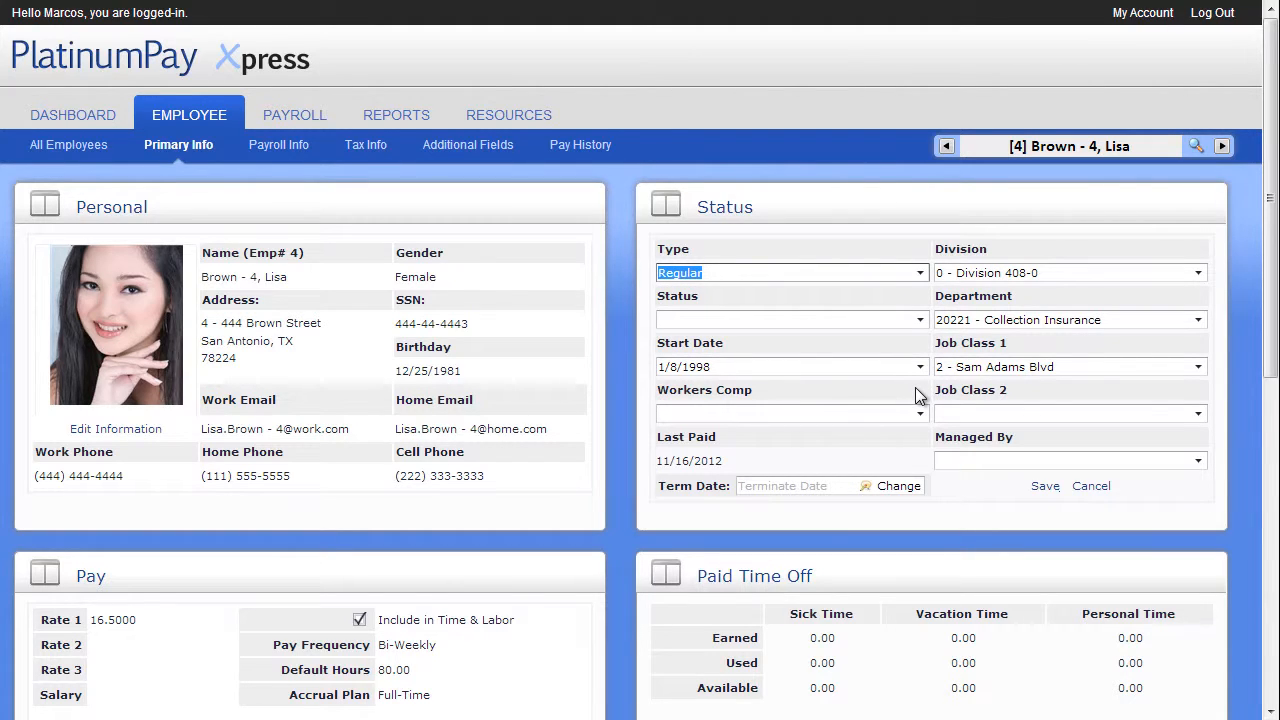
{"action": "left_click", "coordinate": [1198, 273]}
{"action": "left_click", "coordinate": [1203, 275]}
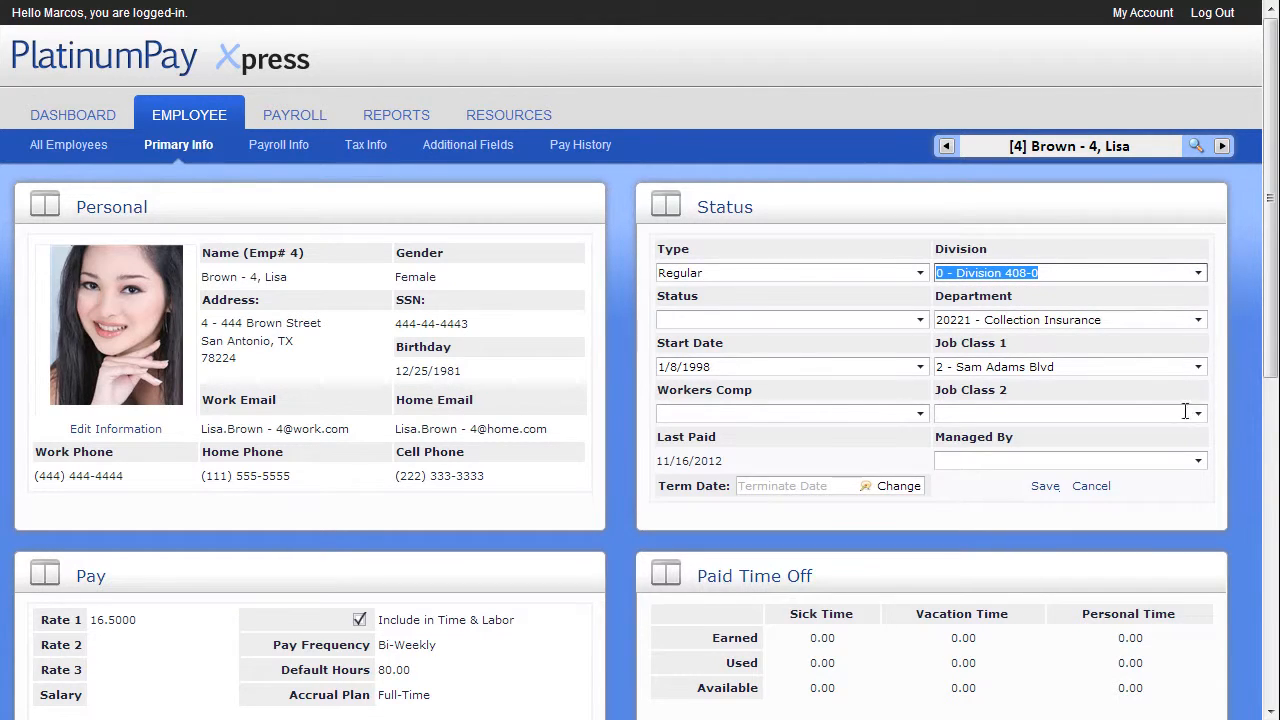
{"action": "left_click", "coordinate": [898, 487]}
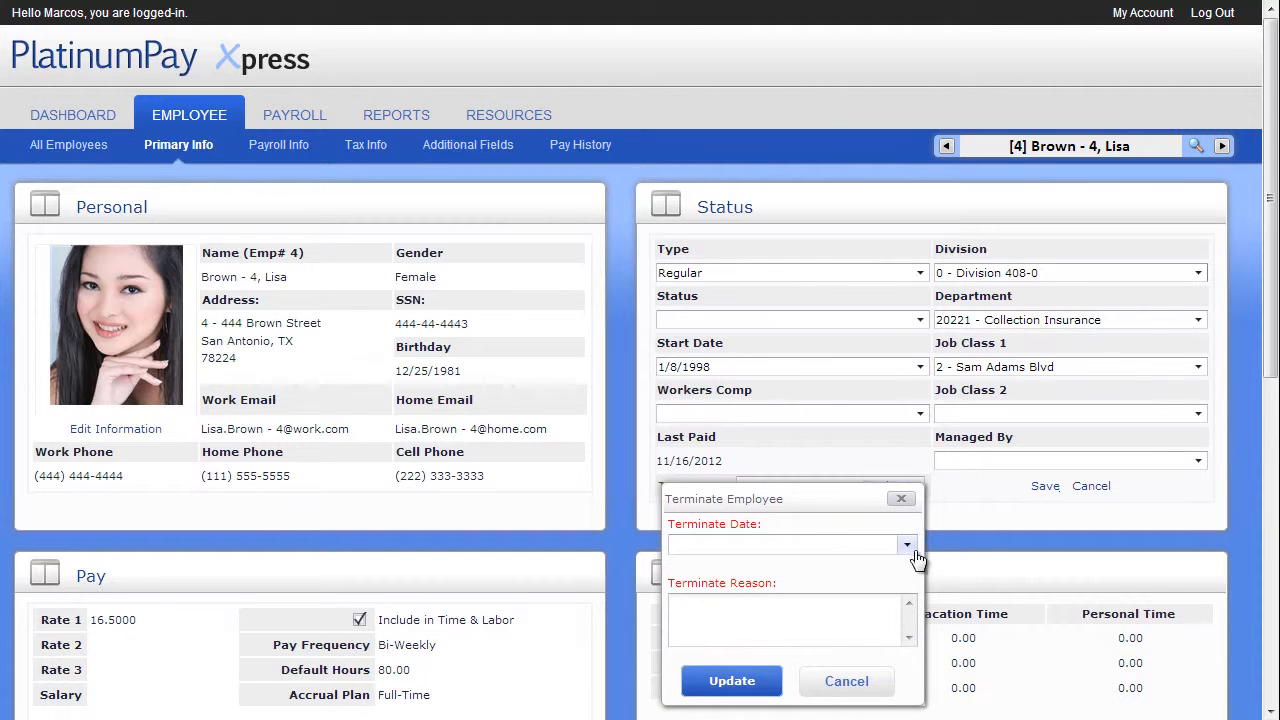
{"action": "left_click", "coordinate": [860, 682]}
Open the employee's pay information for editing, and read the Format Sample note through to its end
{"action": "scroll", "coordinate": [866, 684], "scroll_direction": "down", "scroll_amount": 3}
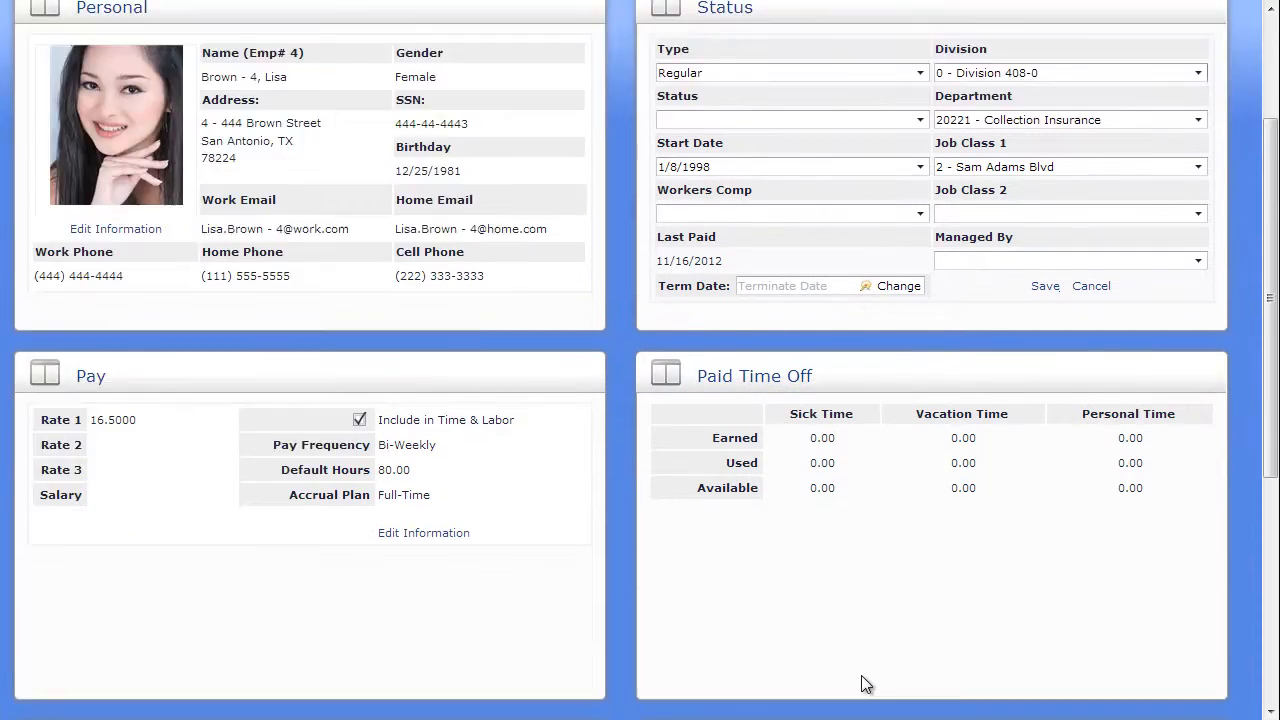
{"action": "left_click", "coordinate": [436, 534]}
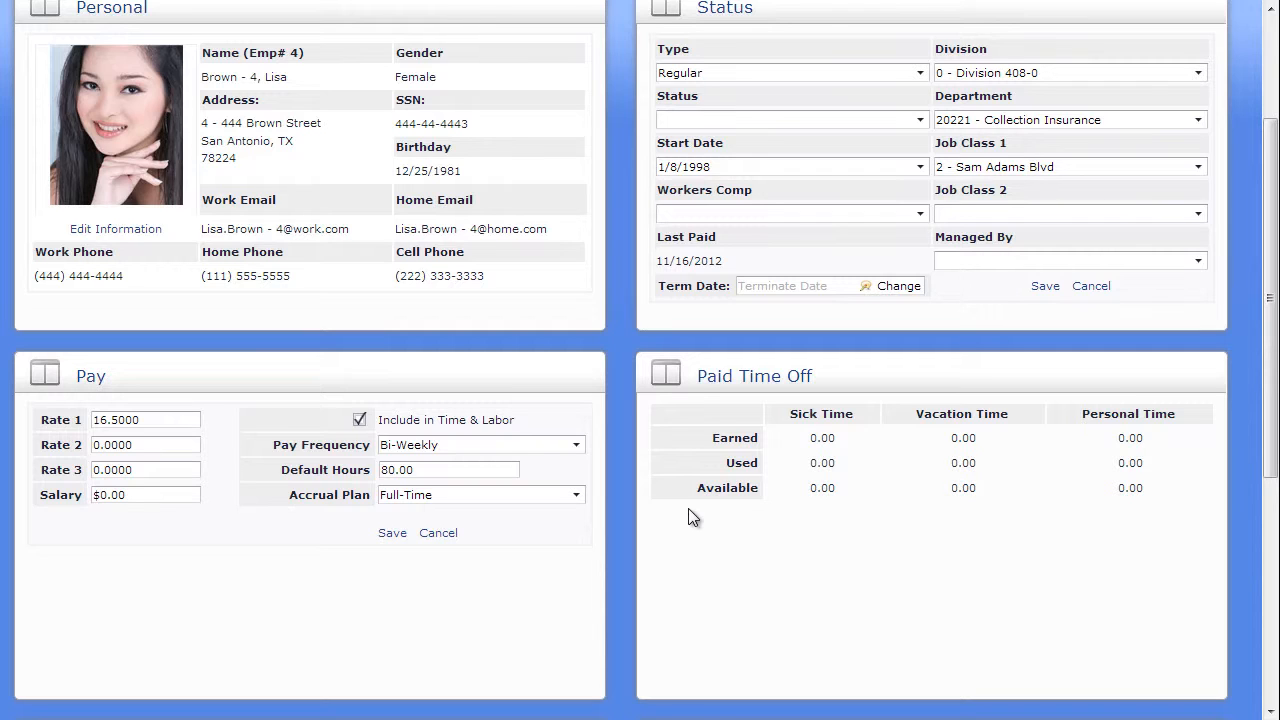
{"action": "scroll", "coordinate": [688, 510], "scroll_direction": "down", "scroll_amount": 4}
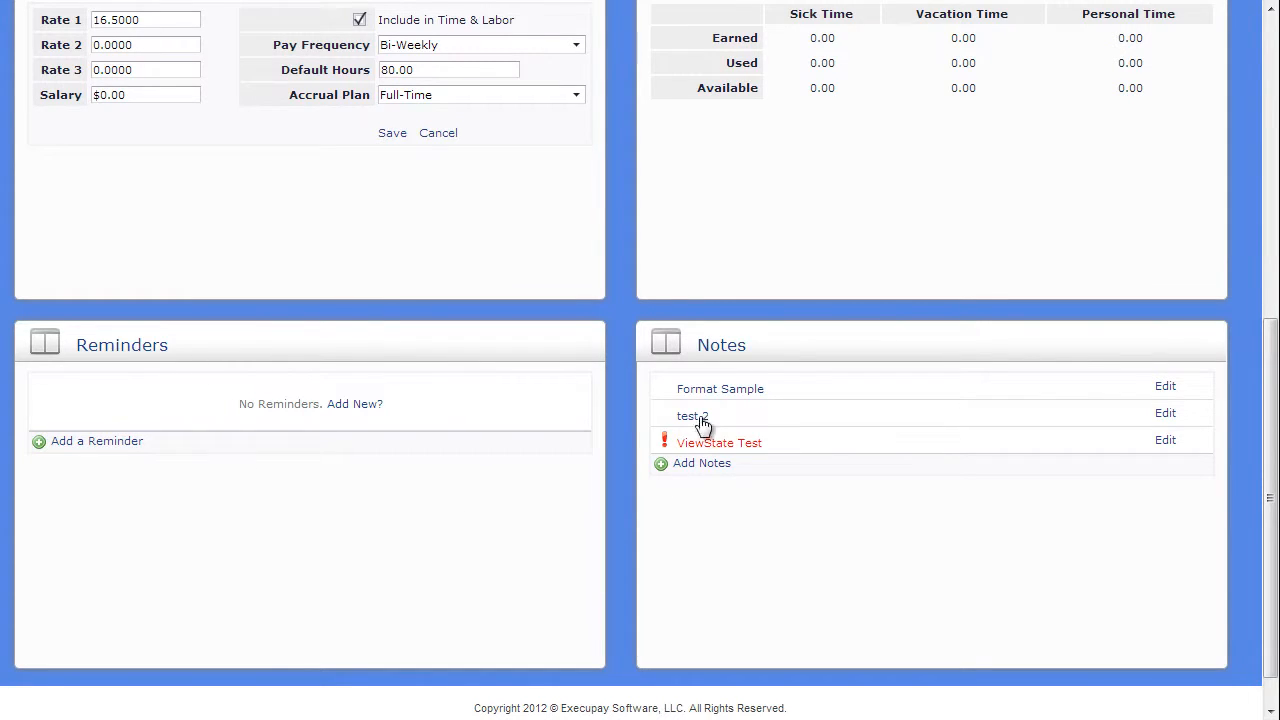
{"action": "left_click", "coordinate": [720, 389]}
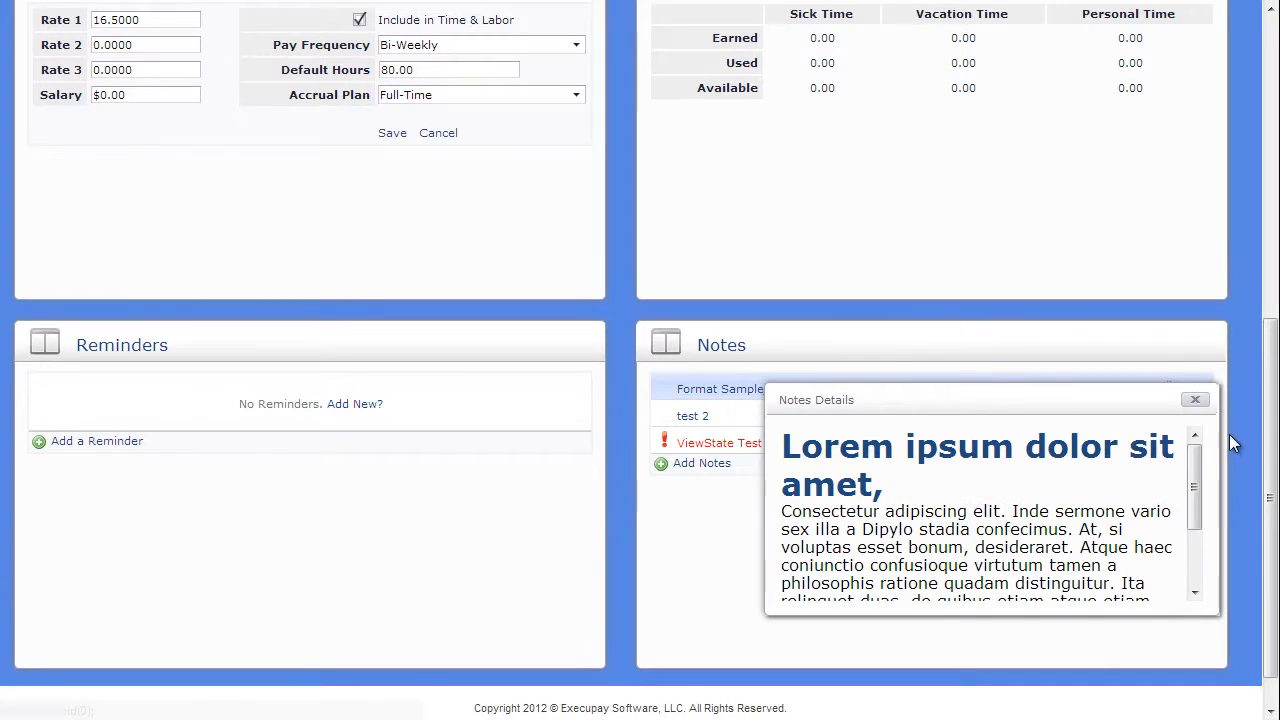
{"action": "left_click_drag", "start_coordinate": [1197, 461], "coordinate": [1199, 540]}
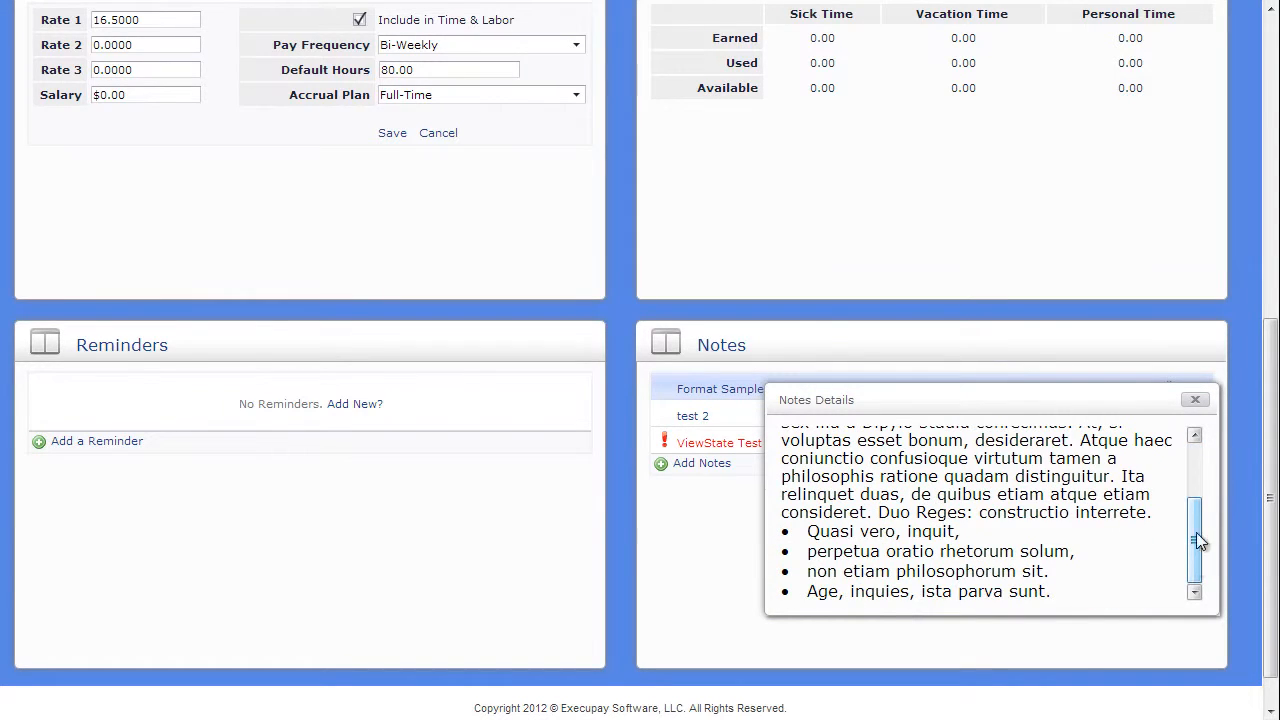
{"action": "left_click", "coordinate": [1197, 401]}
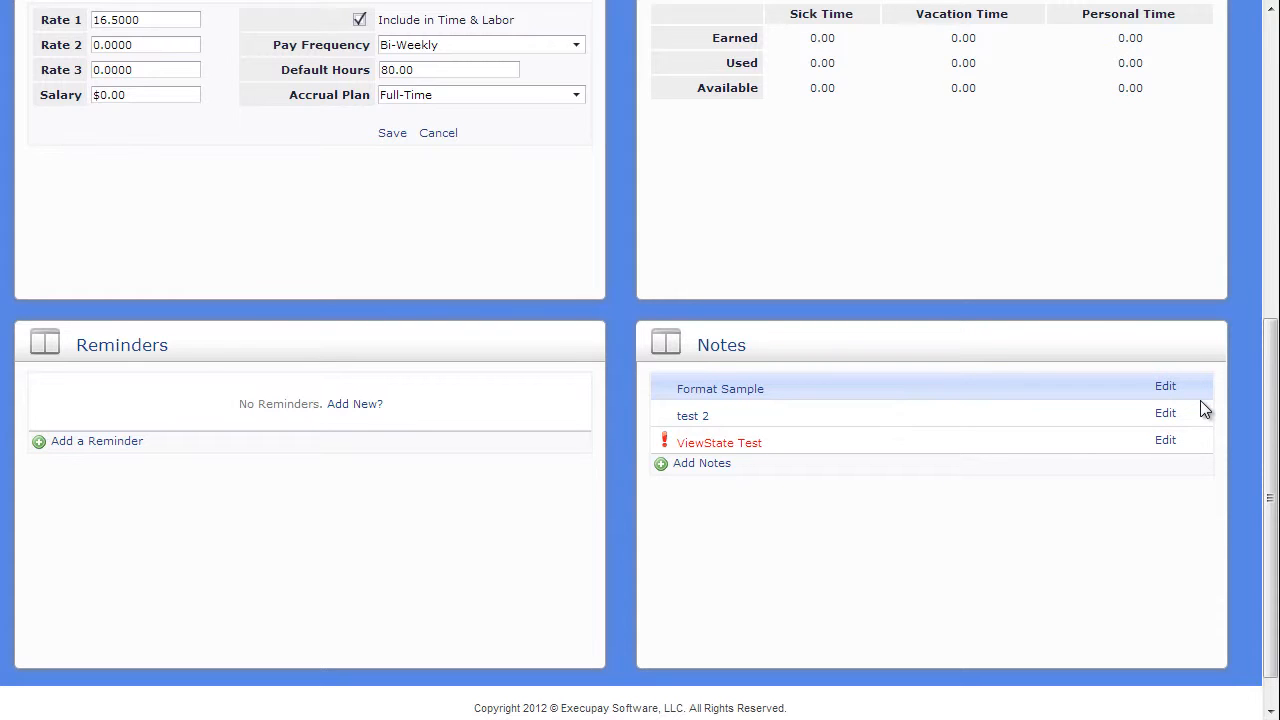
Go to the employee's payroll info and open the 2-Bonus scheduled earning for editing, leaving it without changes
{"action": "left_click", "coordinate": [1274, 35]}
{"action": "left_click", "coordinate": [288, 145]}
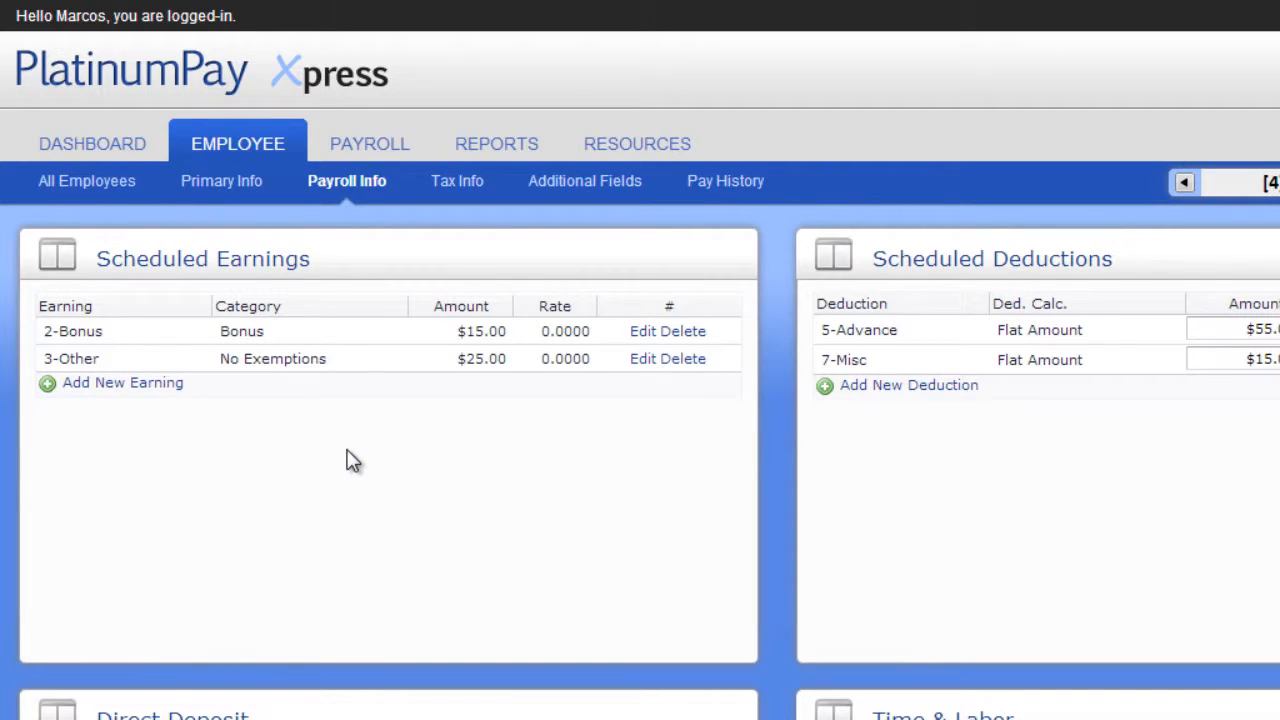
{"action": "left_click", "coordinate": [648, 333]}
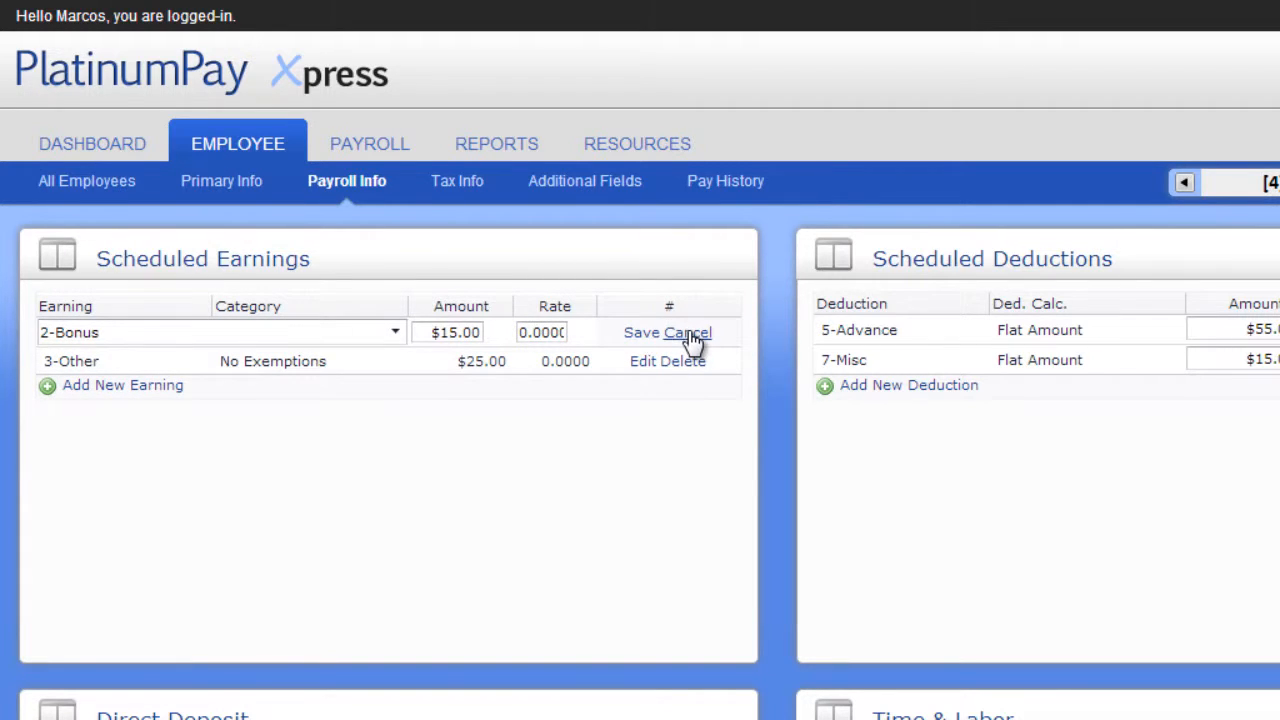
{"action": "left_click", "coordinate": [694, 338]}
Add a 1-Commission scheduled earning with an amount of $25.00 and save it
{"action": "left_click", "coordinate": [130, 392]}
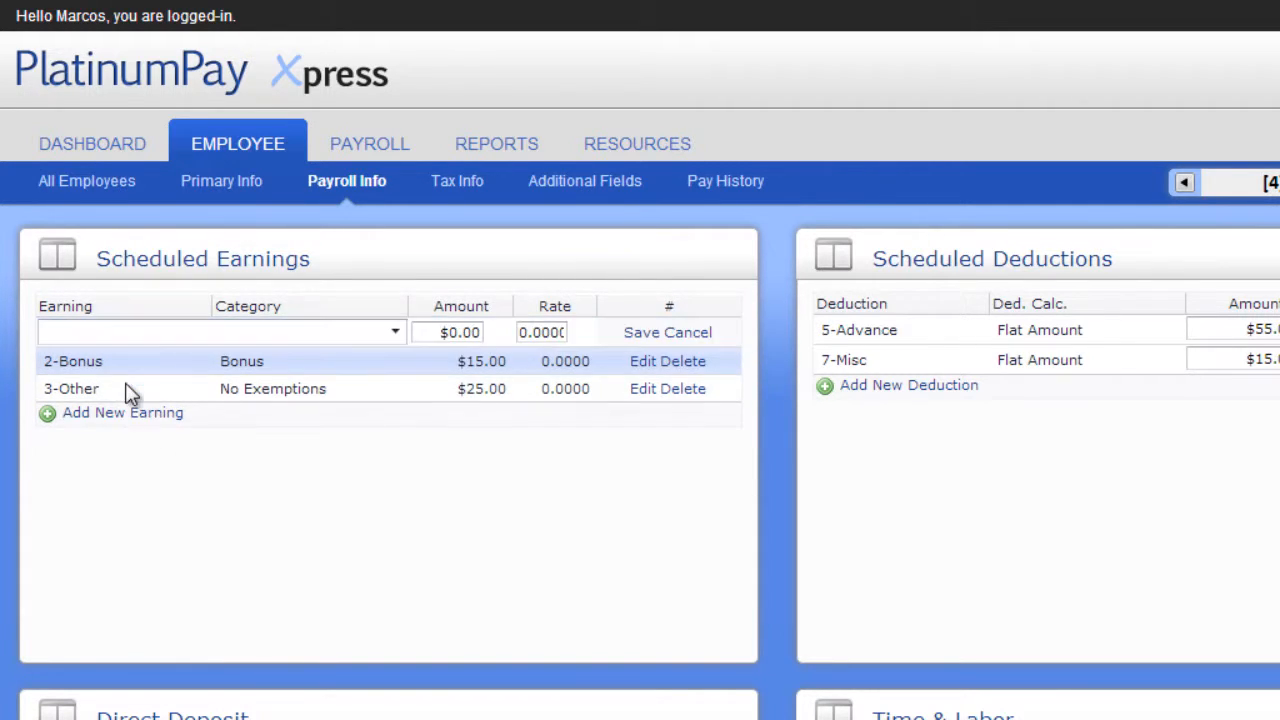
{"action": "left_click", "coordinate": [145, 337]}
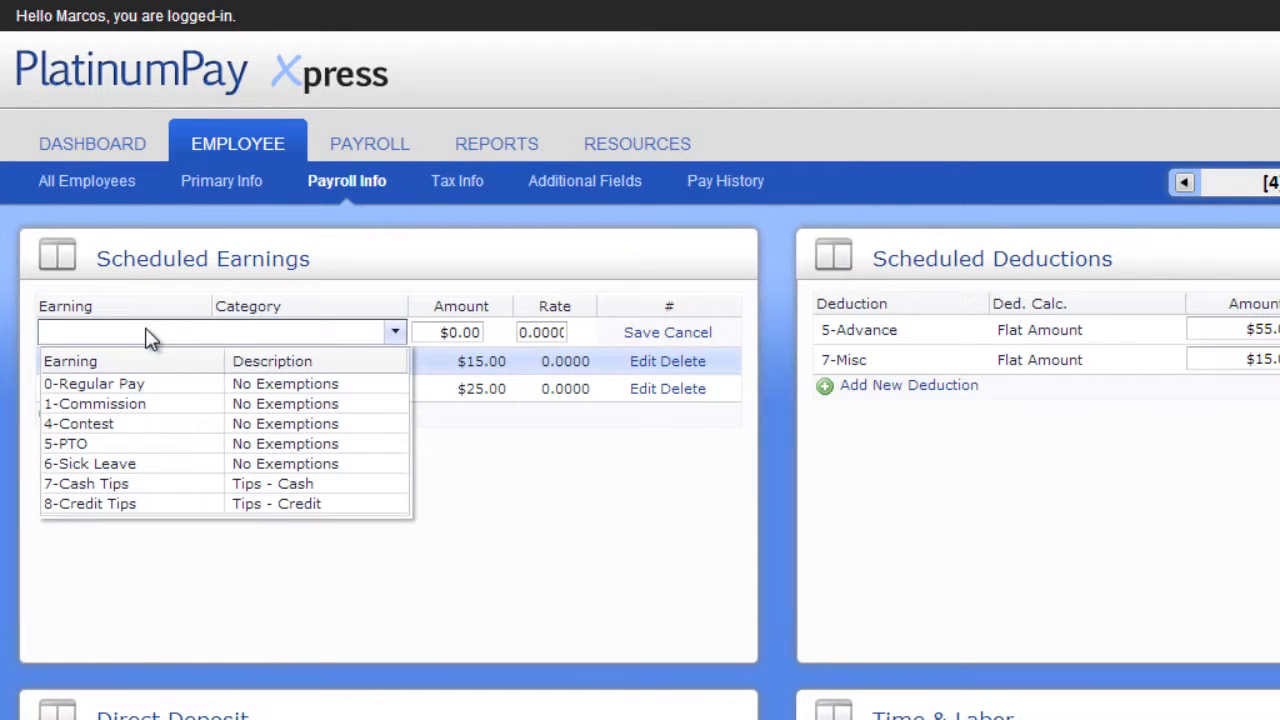
{"action": "left_click", "coordinate": [131, 406]}
{"action": "left_click", "coordinate": [425, 331]}
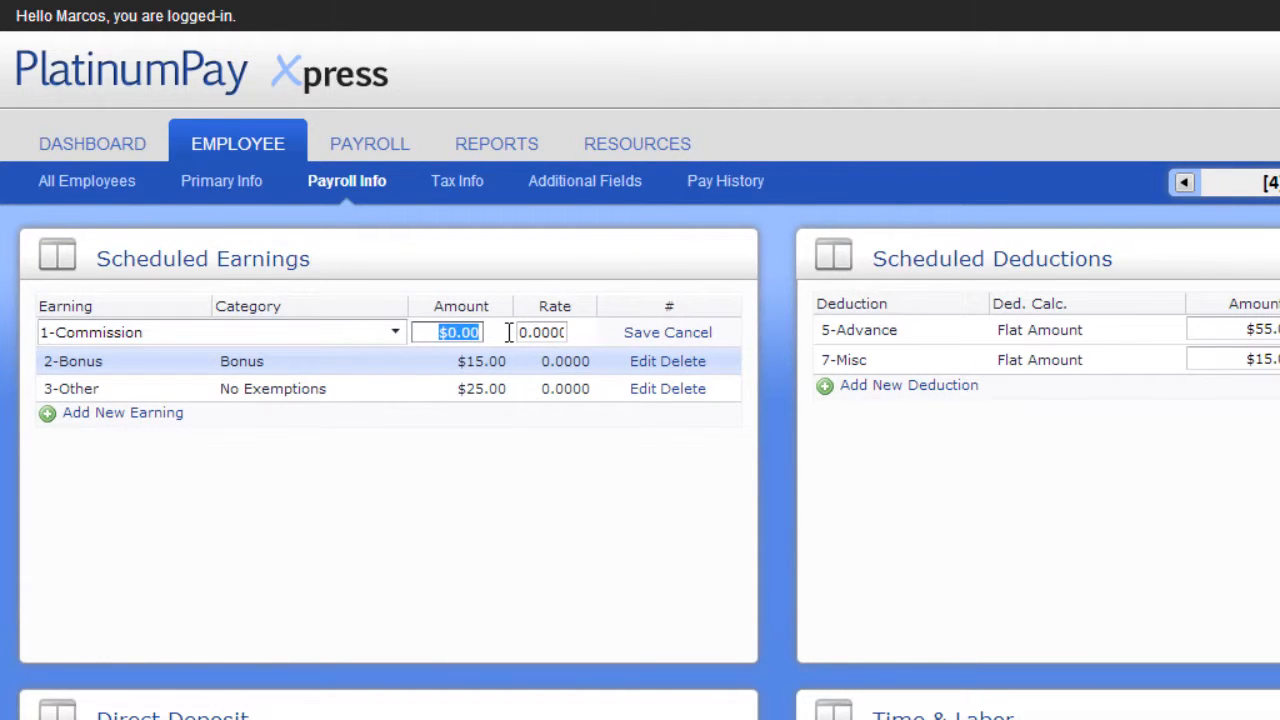
{"action": "type", "text": "25"}
{"action": "left_click", "coordinate": [640, 333]}
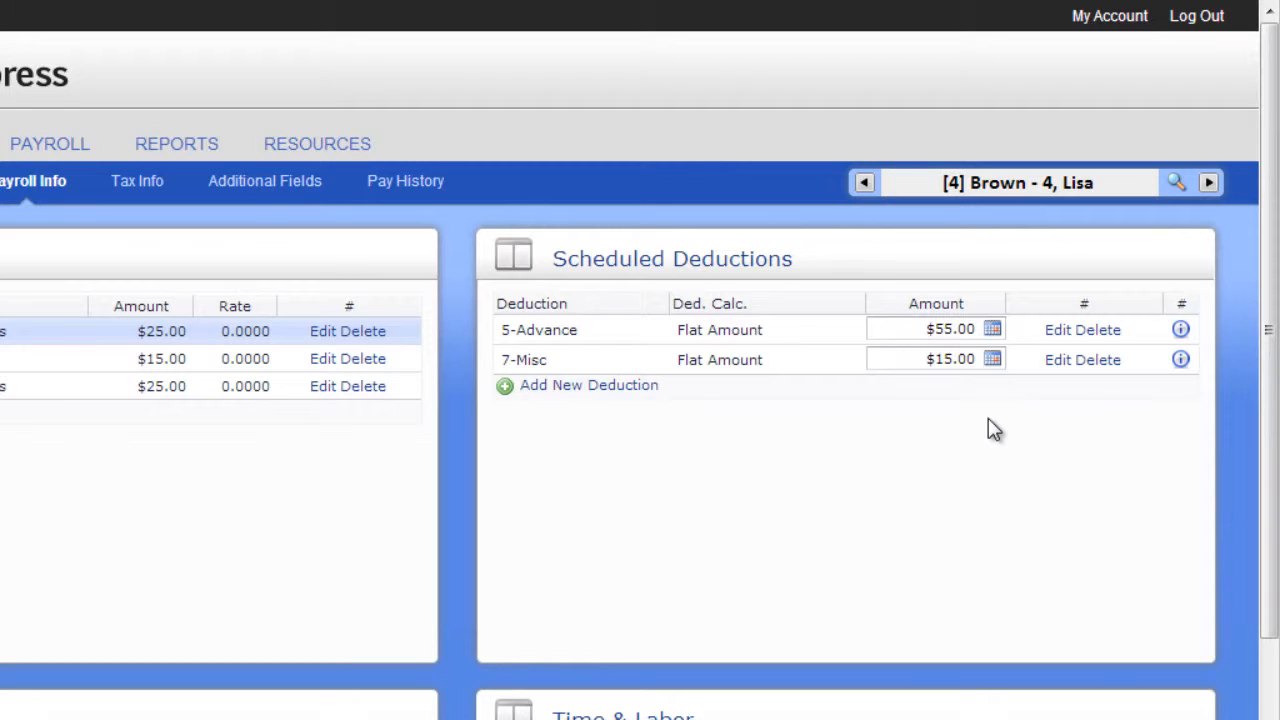
Add an amount schedule of 25 to the 7-Misc deduction, starting 10/31/2012 with no end date, and save it
{"action": "left_click", "coordinate": [993, 360]}
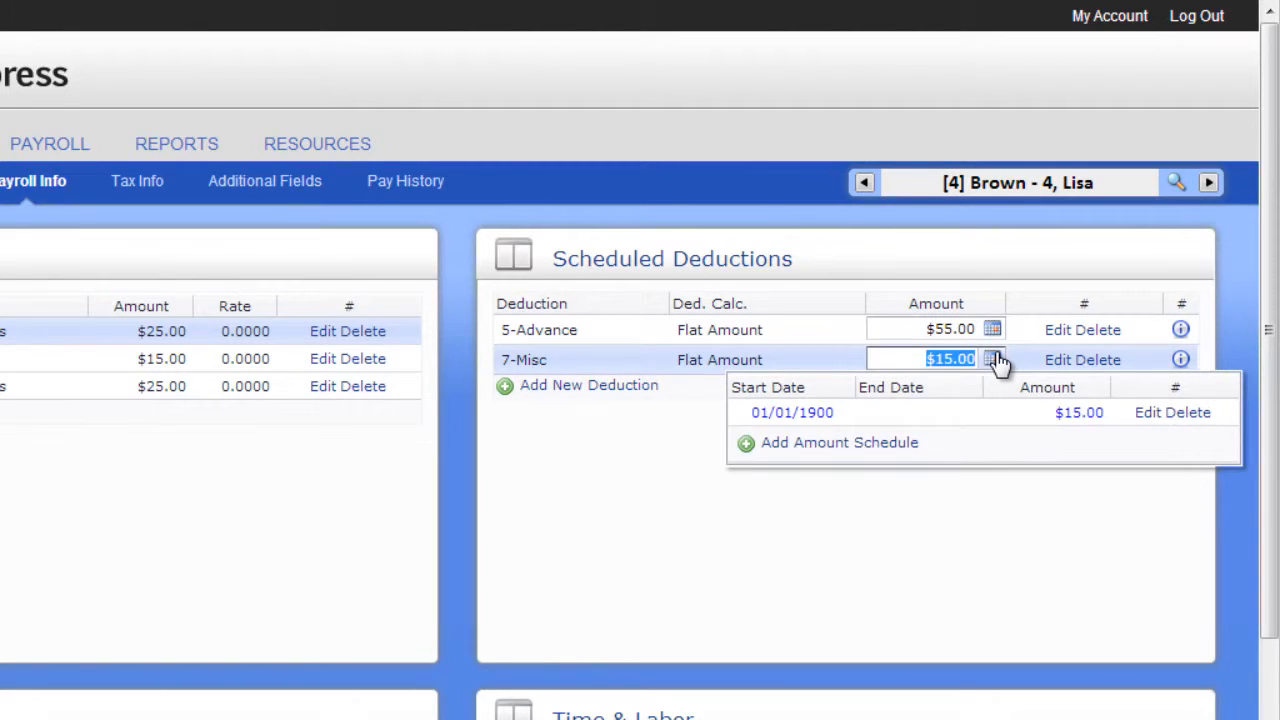
{"action": "left_click", "coordinate": [875, 444]}
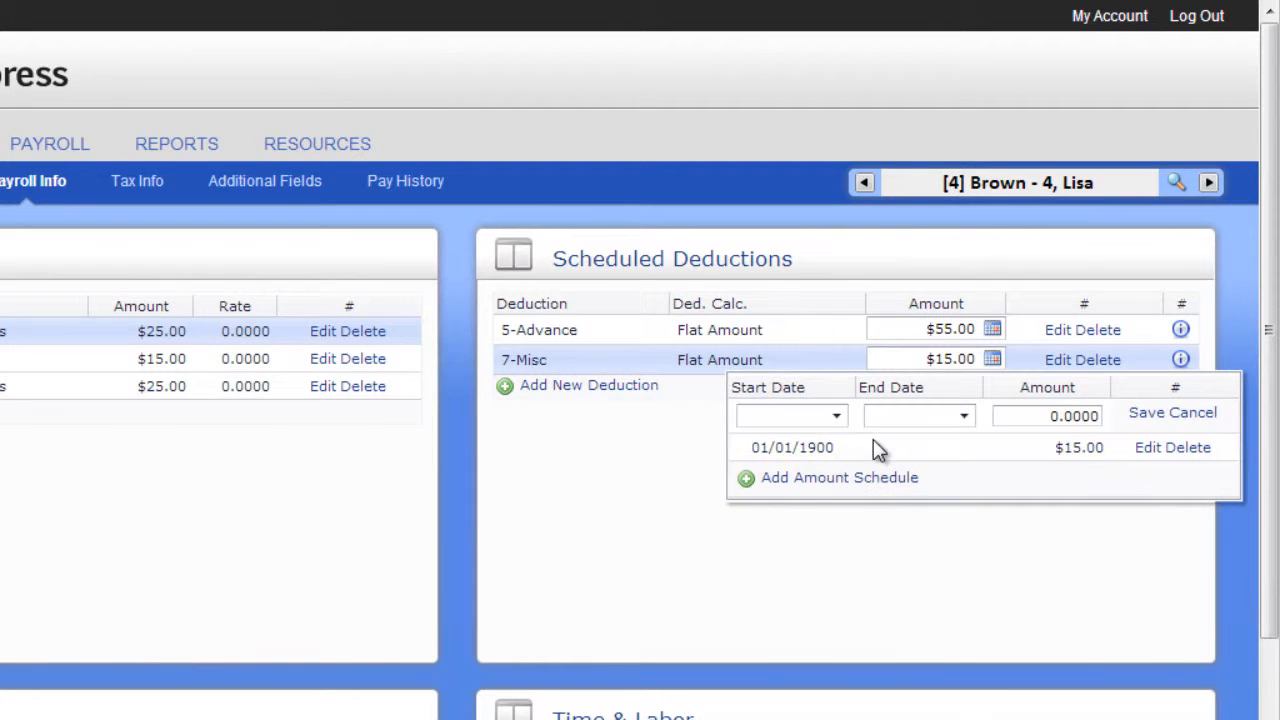
{"action": "left_click", "coordinate": [836, 415]}
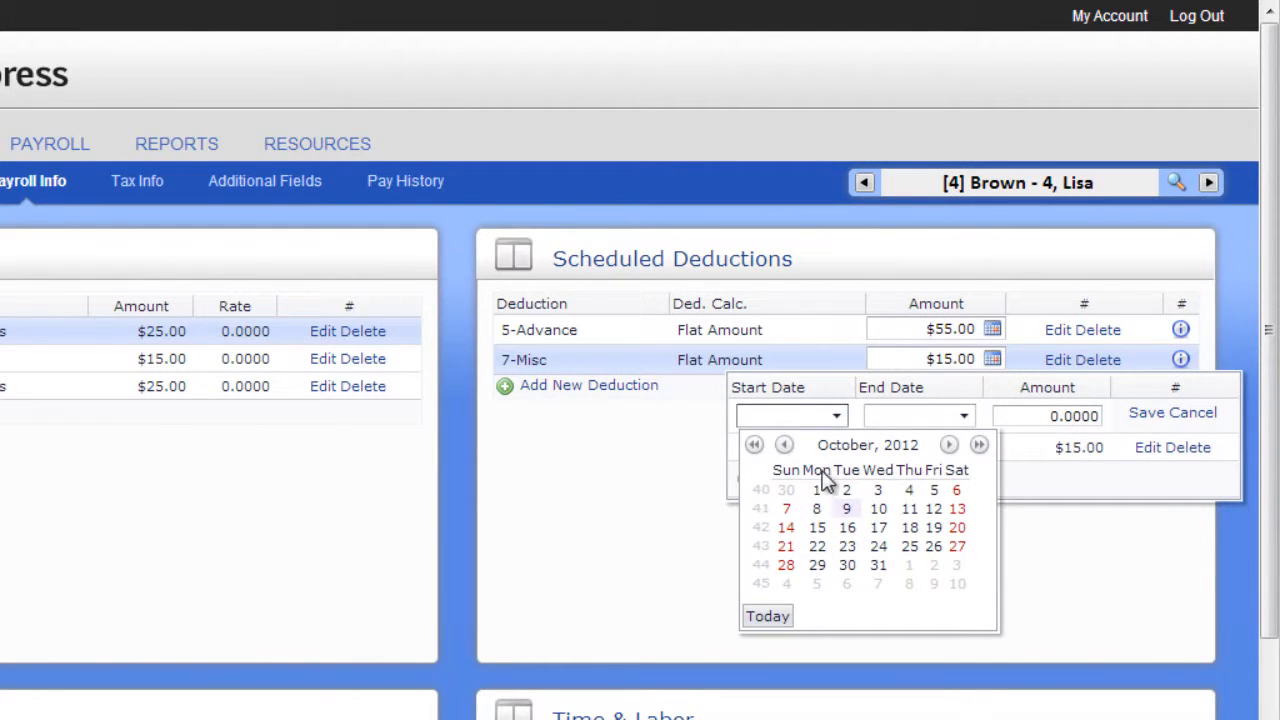
{"action": "left_click", "coordinate": [878, 566]}
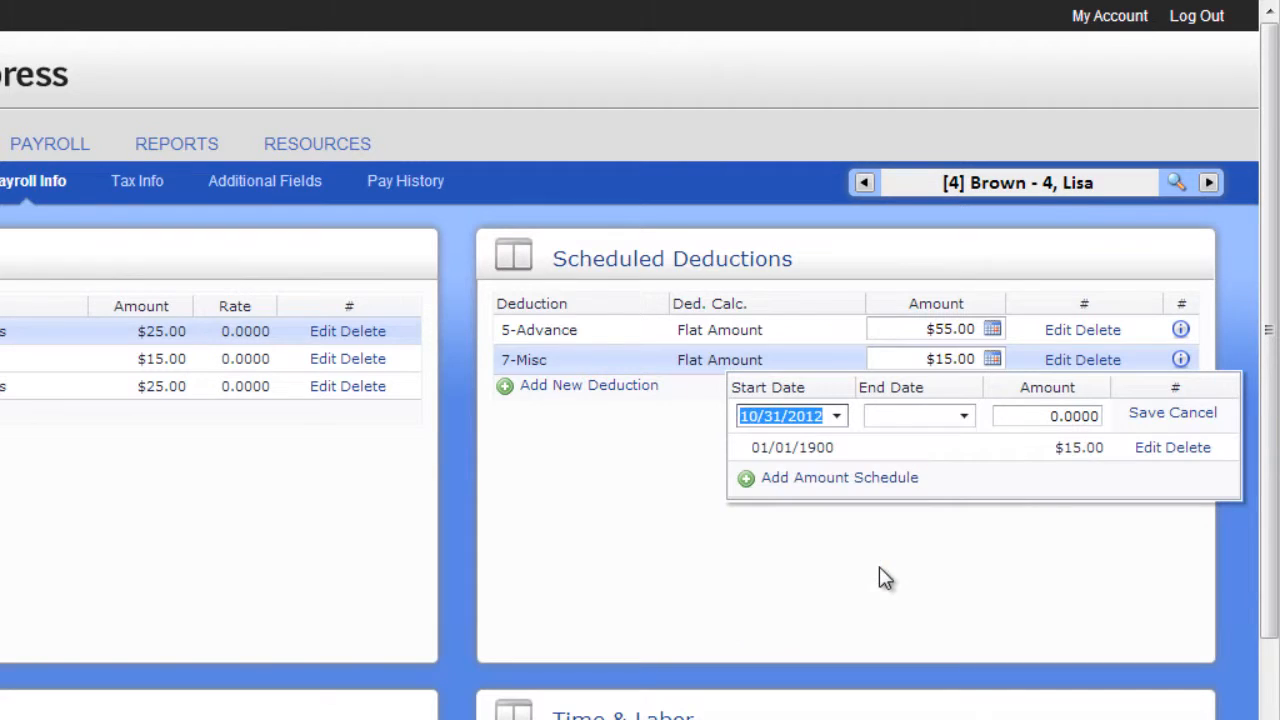
{"action": "left_click", "coordinate": [965, 419]}
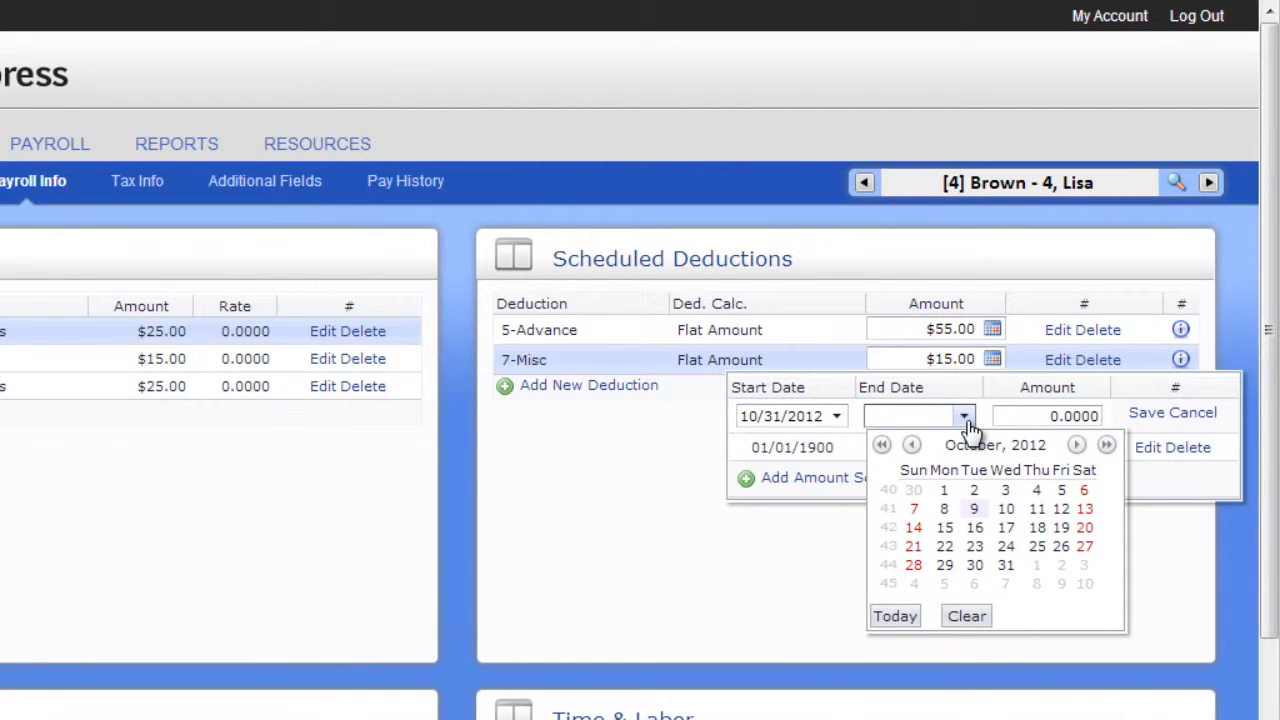
{"action": "left_click", "coordinate": [966, 420]}
{"action": "left_click", "coordinate": [1004, 417]}
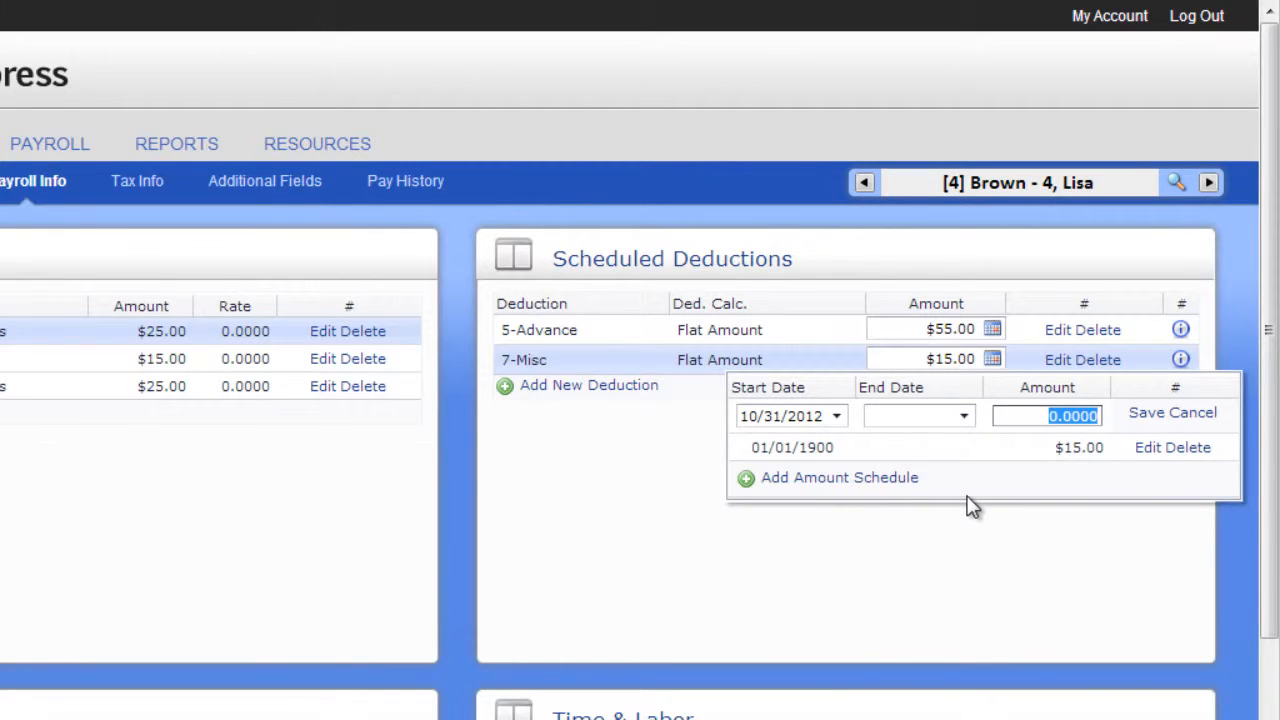
{"action": "type", "text": "25"}
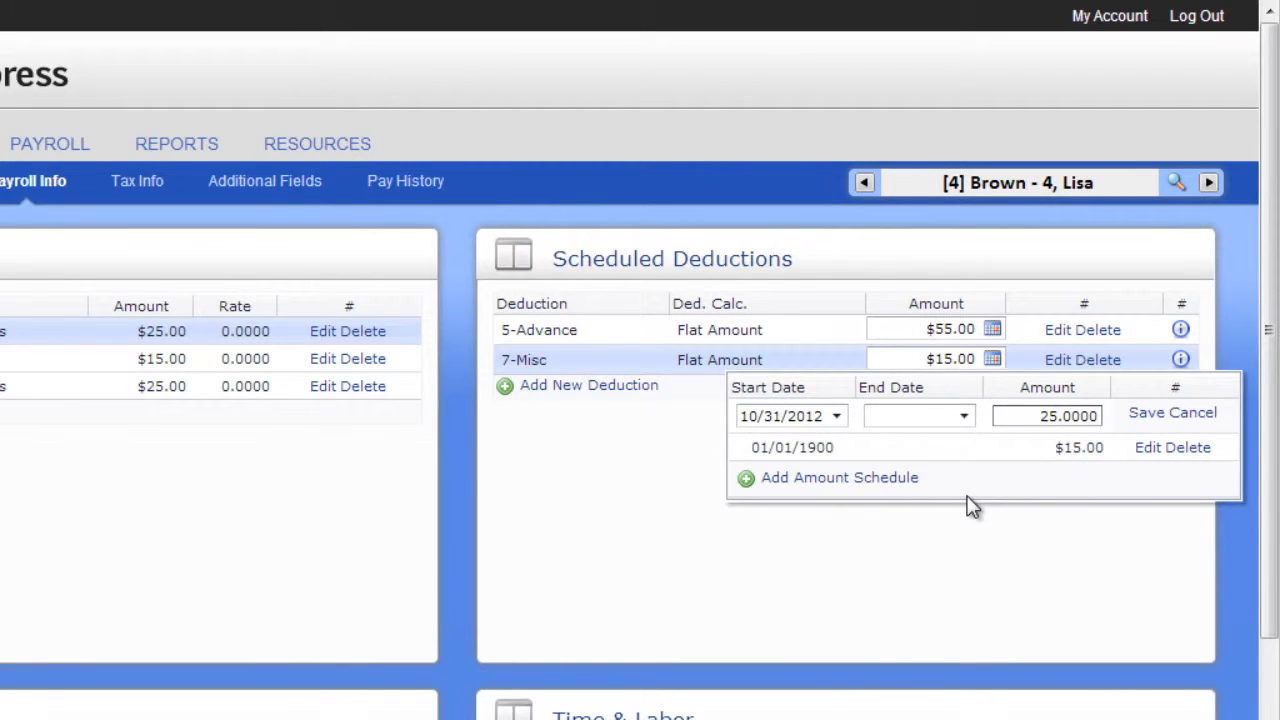
{"action": "left_click", "coordinate": [1140, 413]}
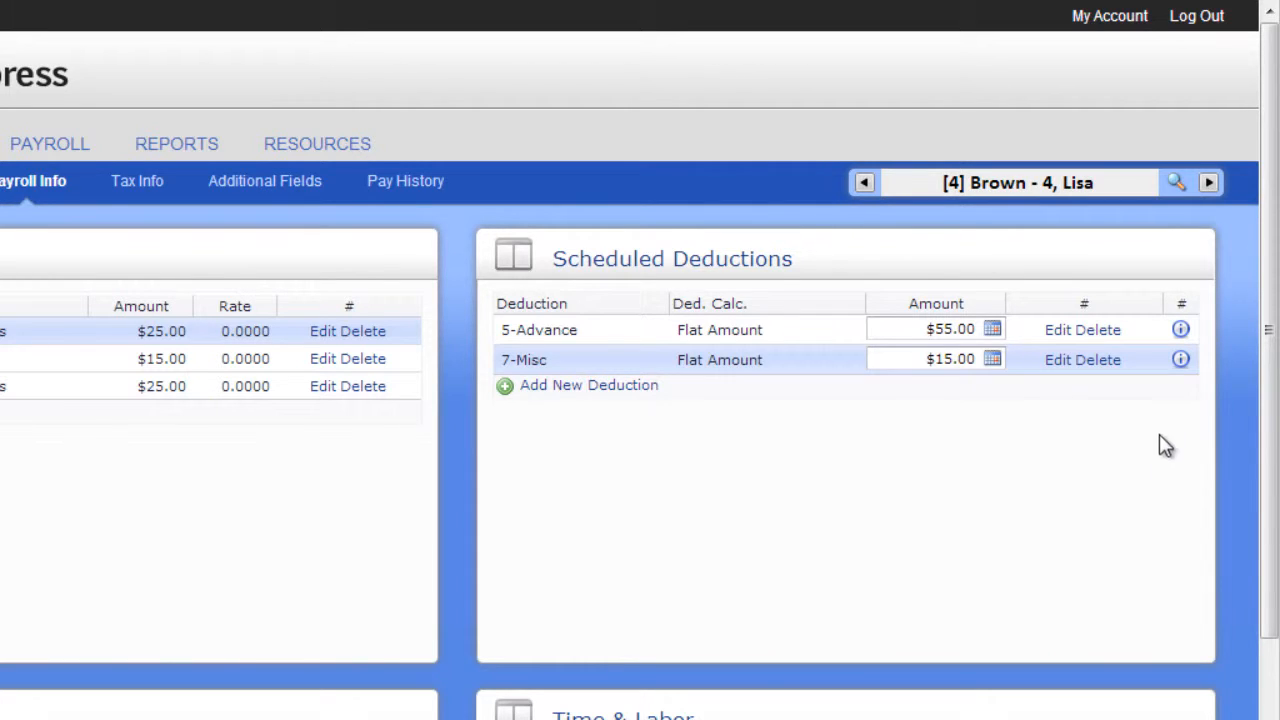
View the details of the 7-Misc deduction through to the end of the list, and close them
{"action": "left_click", "coordinate": [1183, 363]}
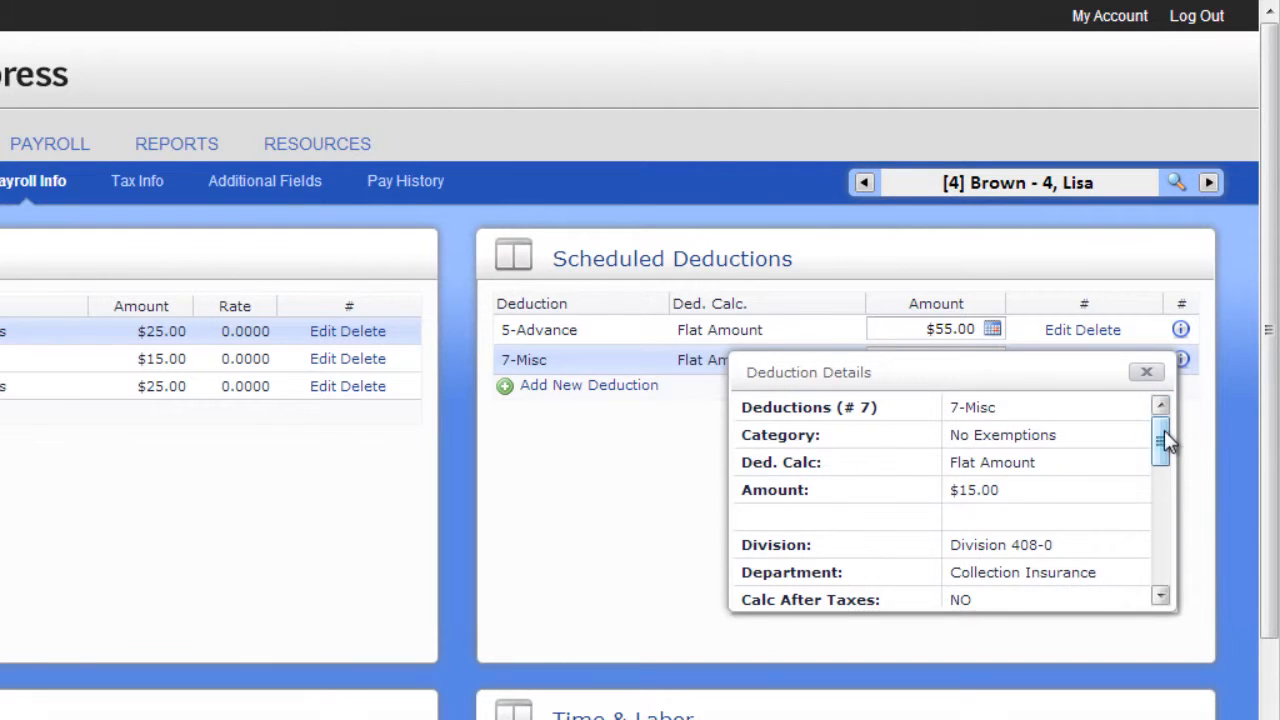
{"action": "left_click_drag", "start_coordinate": [1163, 440], "coordinate": [1161, 565]}
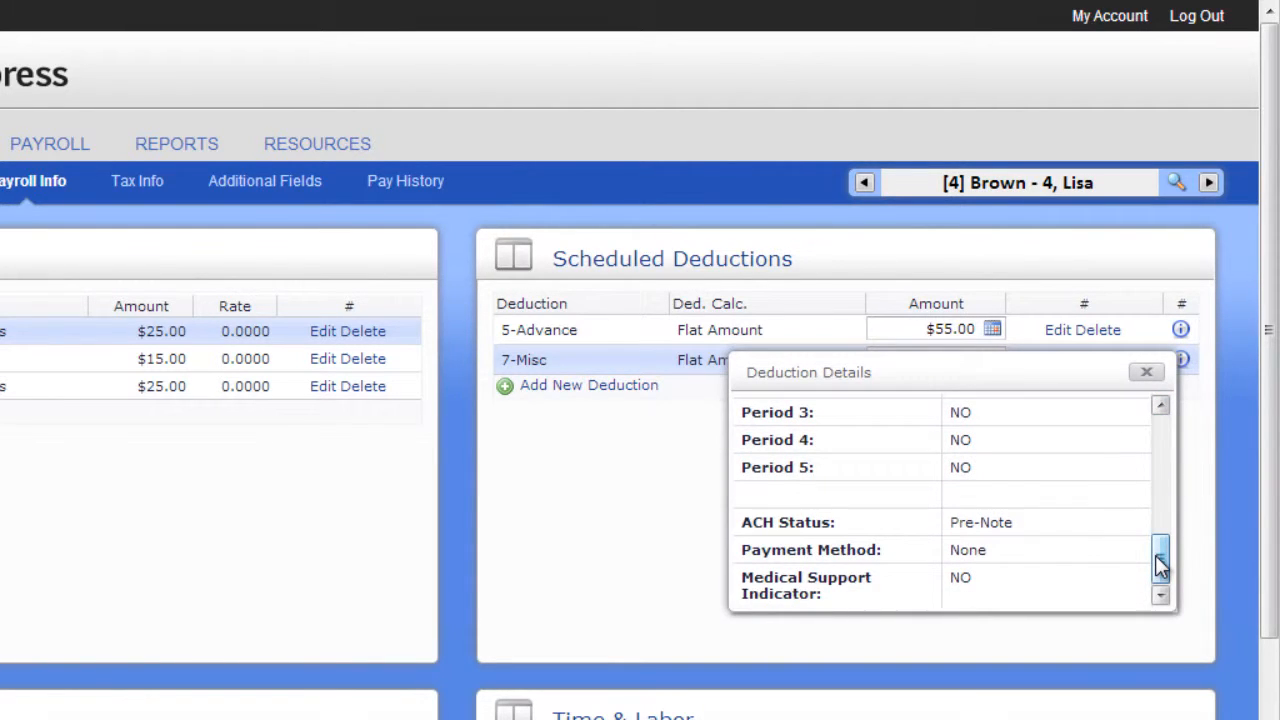
{"action": "left_click", "coordinate": [1146, 372]}
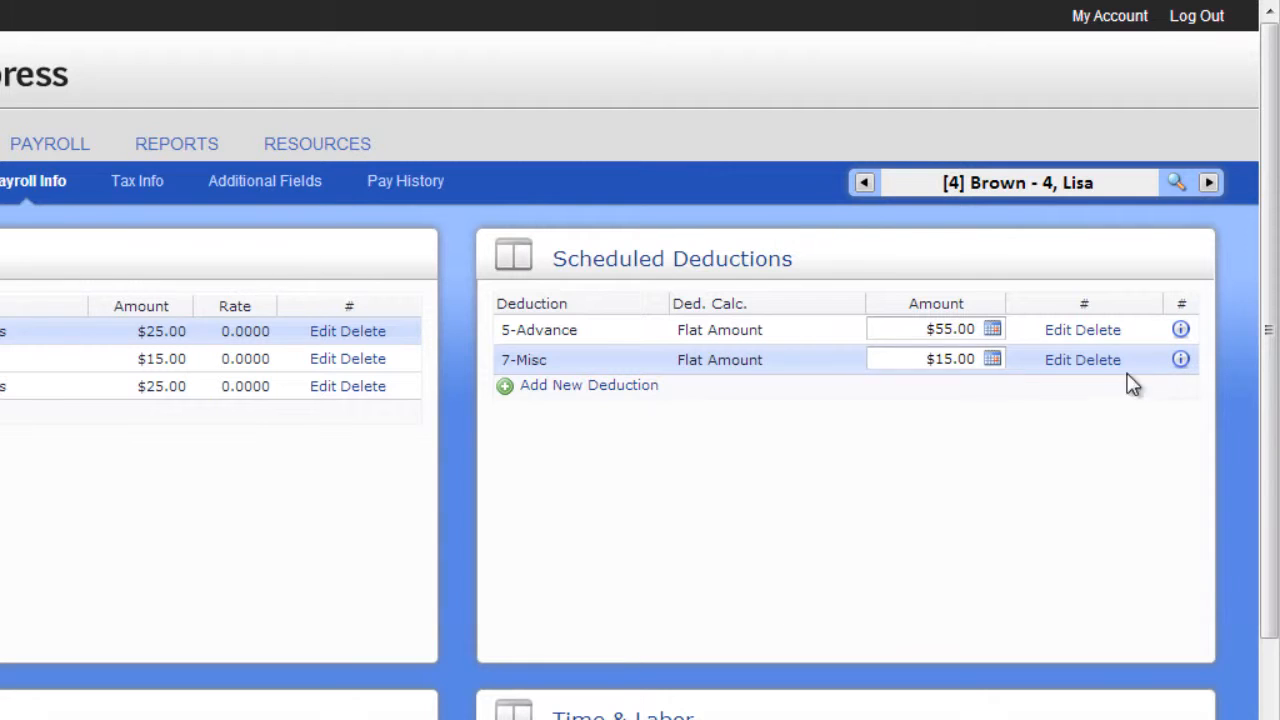
Add an 11-AFLAC After tax scheduled deduction as a flat amount of $25.00 and save it
{"action": "left_click", "coordinate": [650, 387]}
{"action": "left_click", "coordinate": [625, 330]}
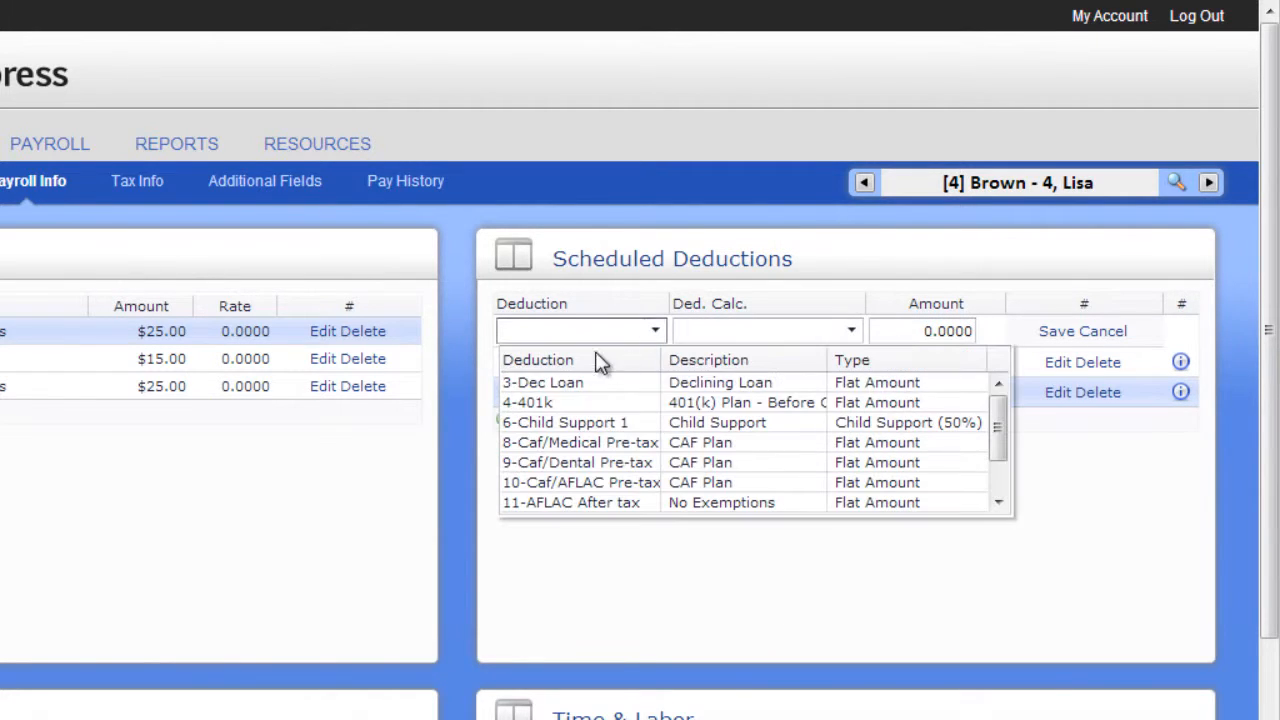
{"action": "left_click", "coordinate": [573, 503]}
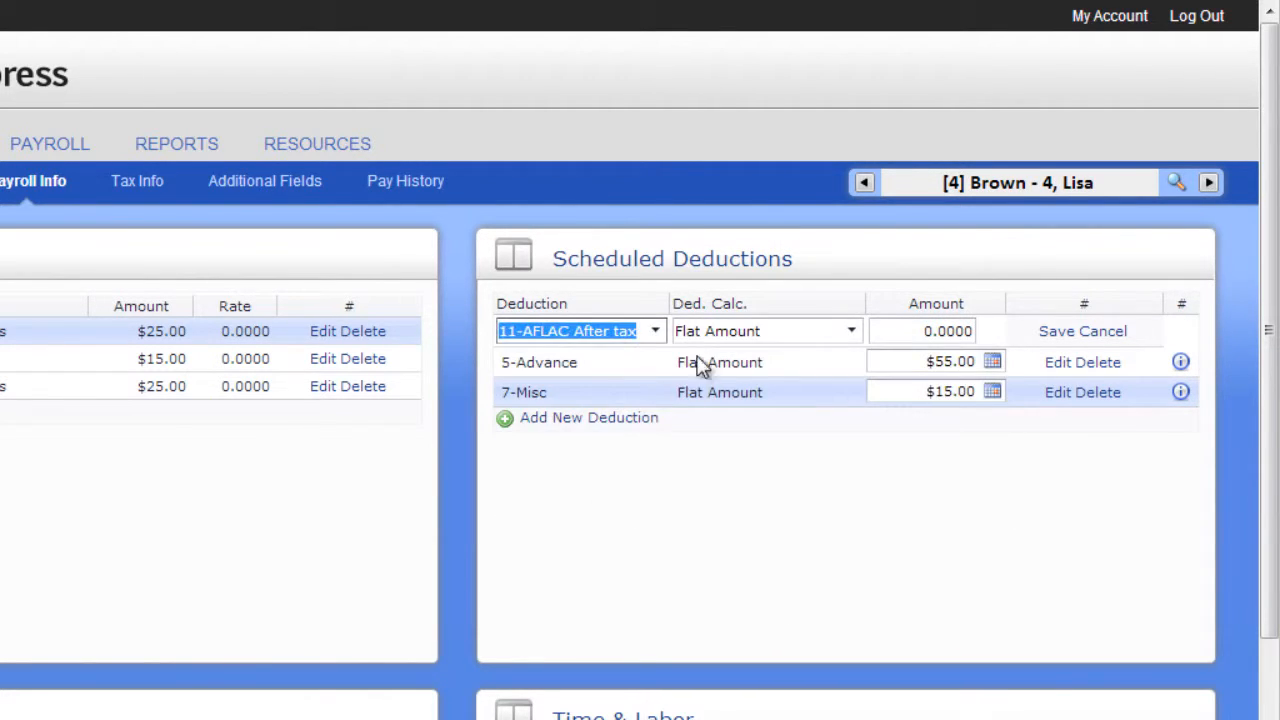
{"action": "left_click_drag", "start_coordinate": [889, 331], "coordinate": [968, 337]}
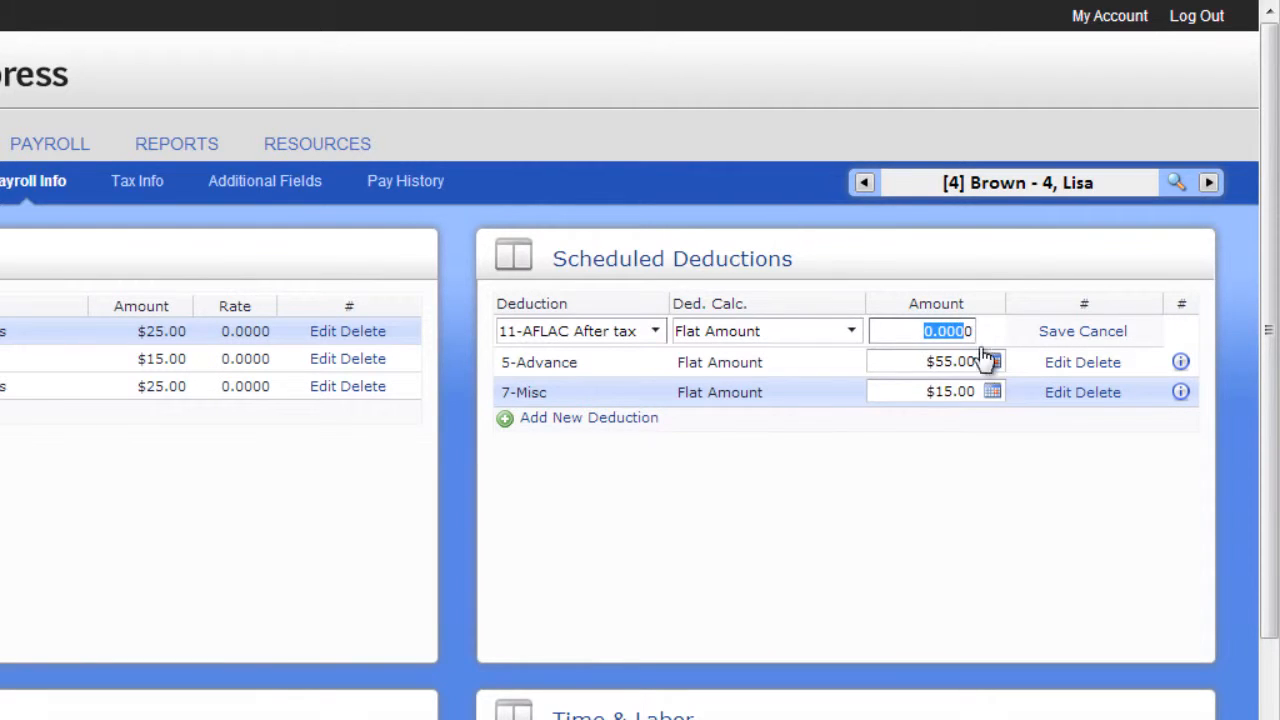
{"action": "type", "text": "25.000"}
{"action": "left_click", "coordinate": [1053, 331]}
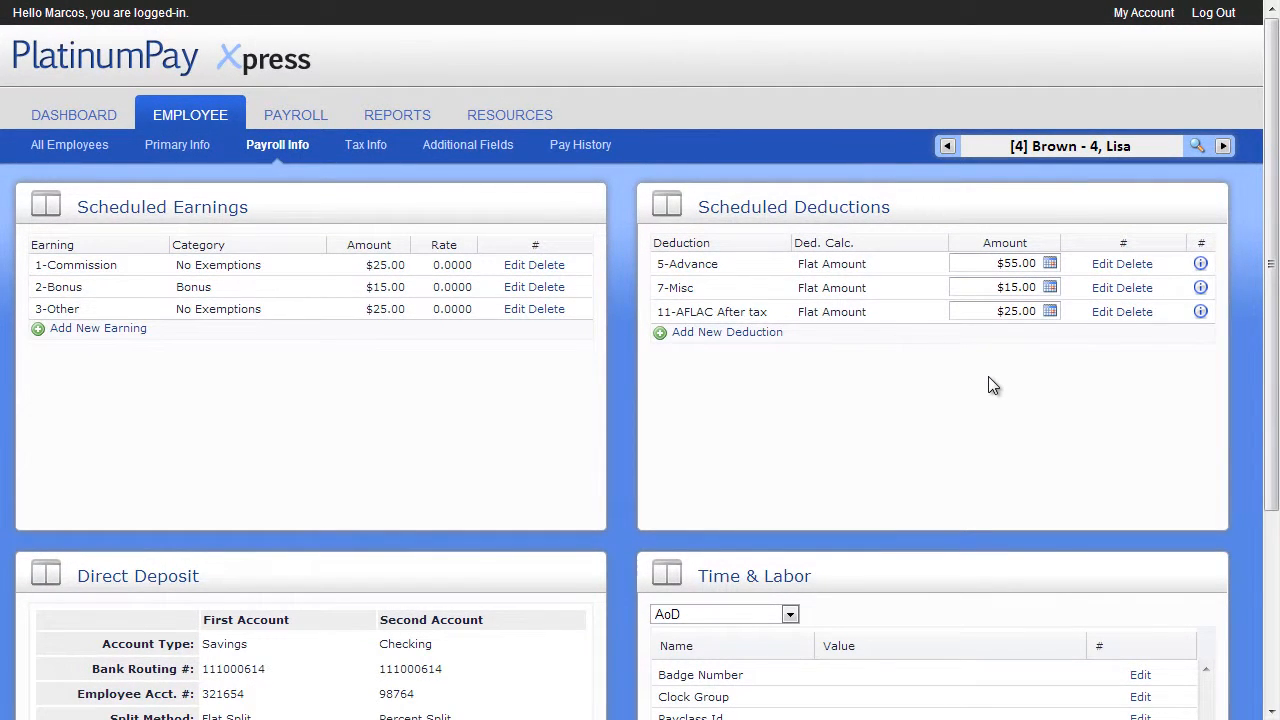
Open the Direct Deposit information for editing and view the split method options of the first account
{"action": "scroll", "coordinate": [989, 379], "scroll_direction": "down", "scroll_amount": 3}
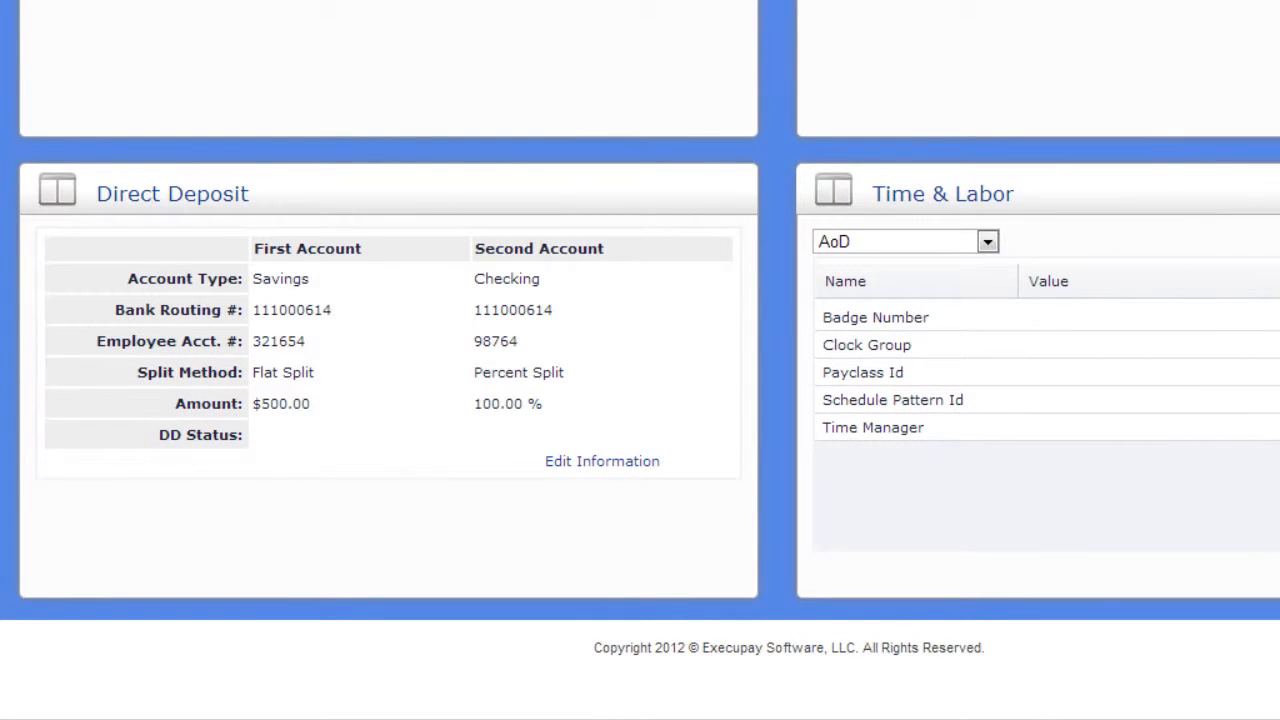
{"action": "left_click", "coordinate": [626, 463]}
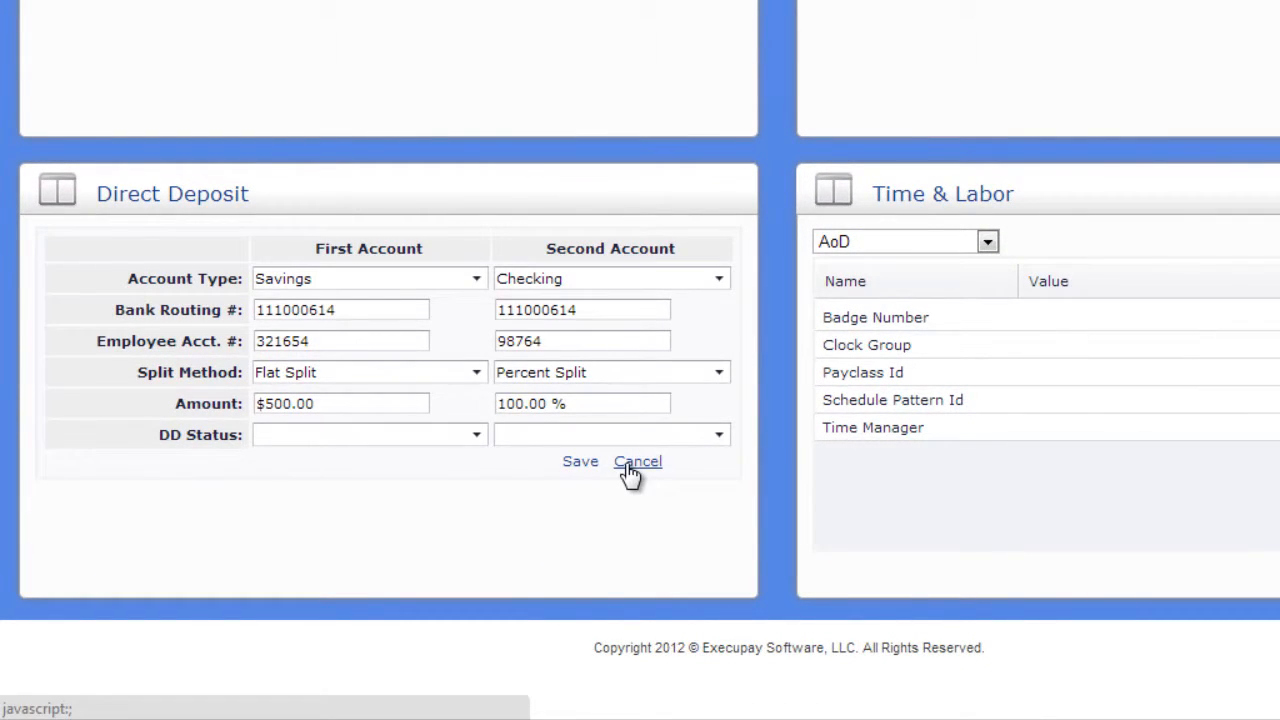
{"action": "left_click", "coordinate": [474, 378]}
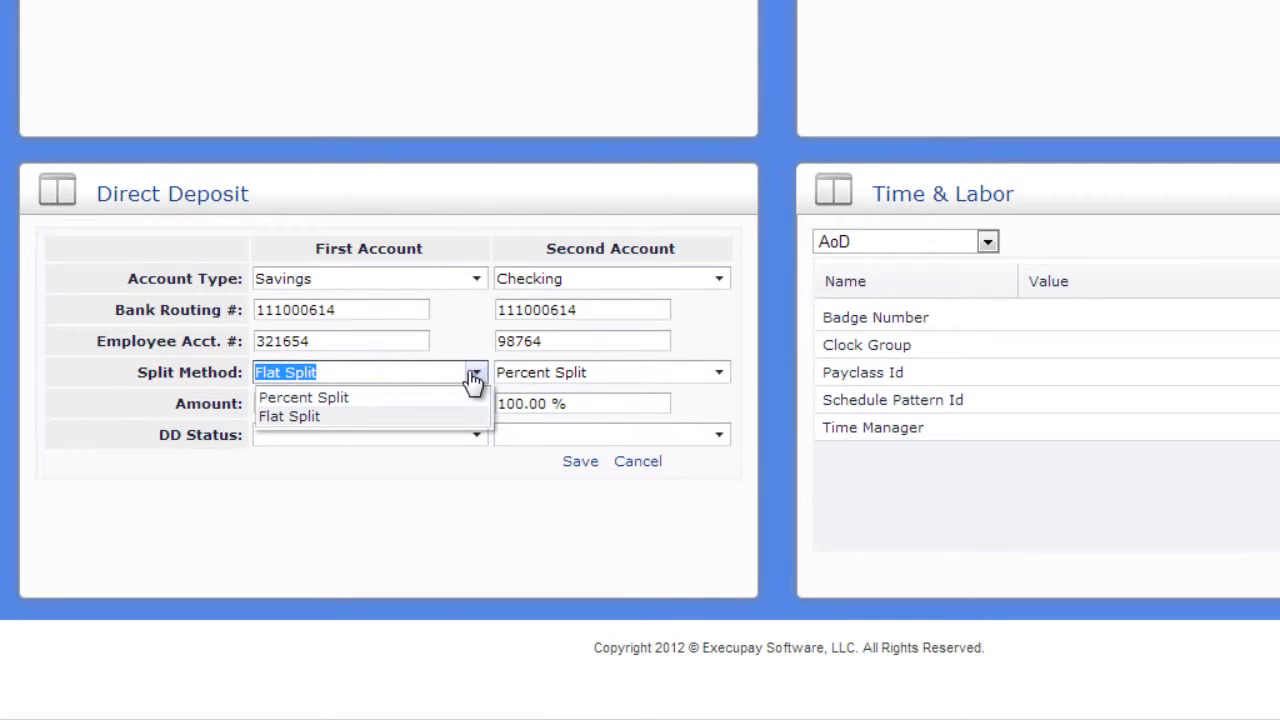
{"action": "left_click", "coordinate": [474, 380]}
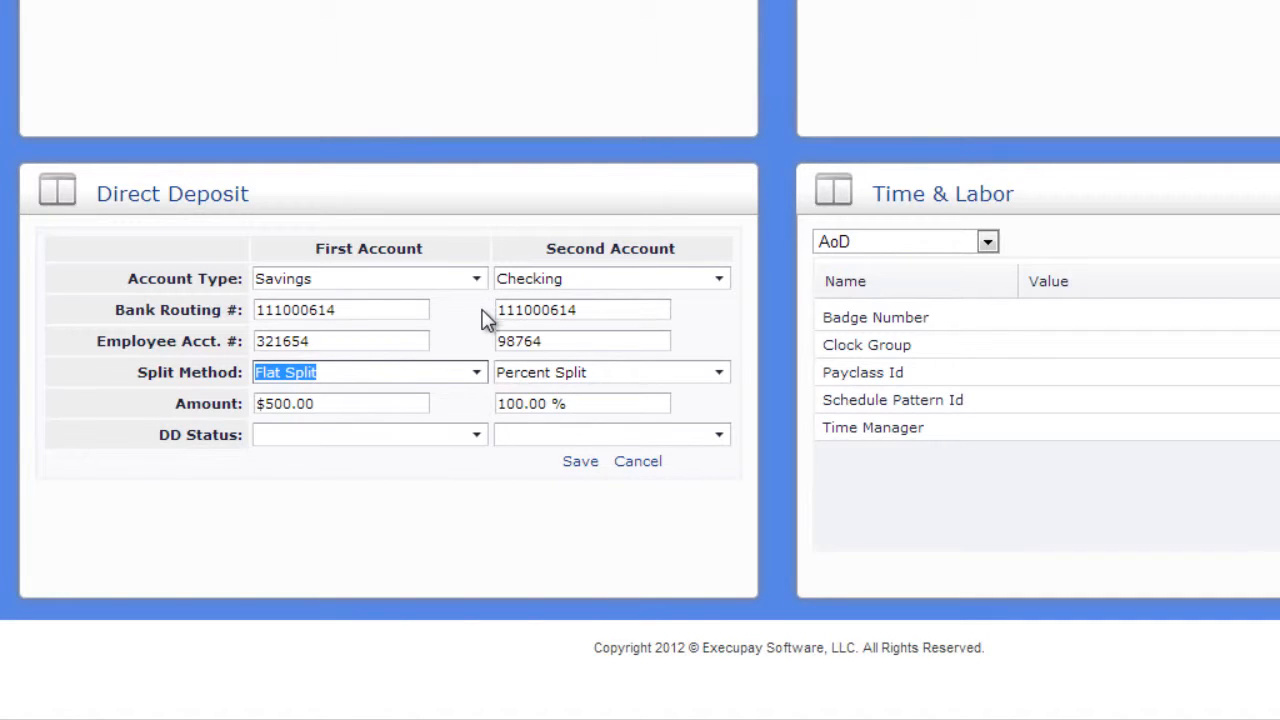
Set the first direct deposit account to Percent Split with an amount of 1.0000
{"action": "left_click", "coordinate": [478, 375]}
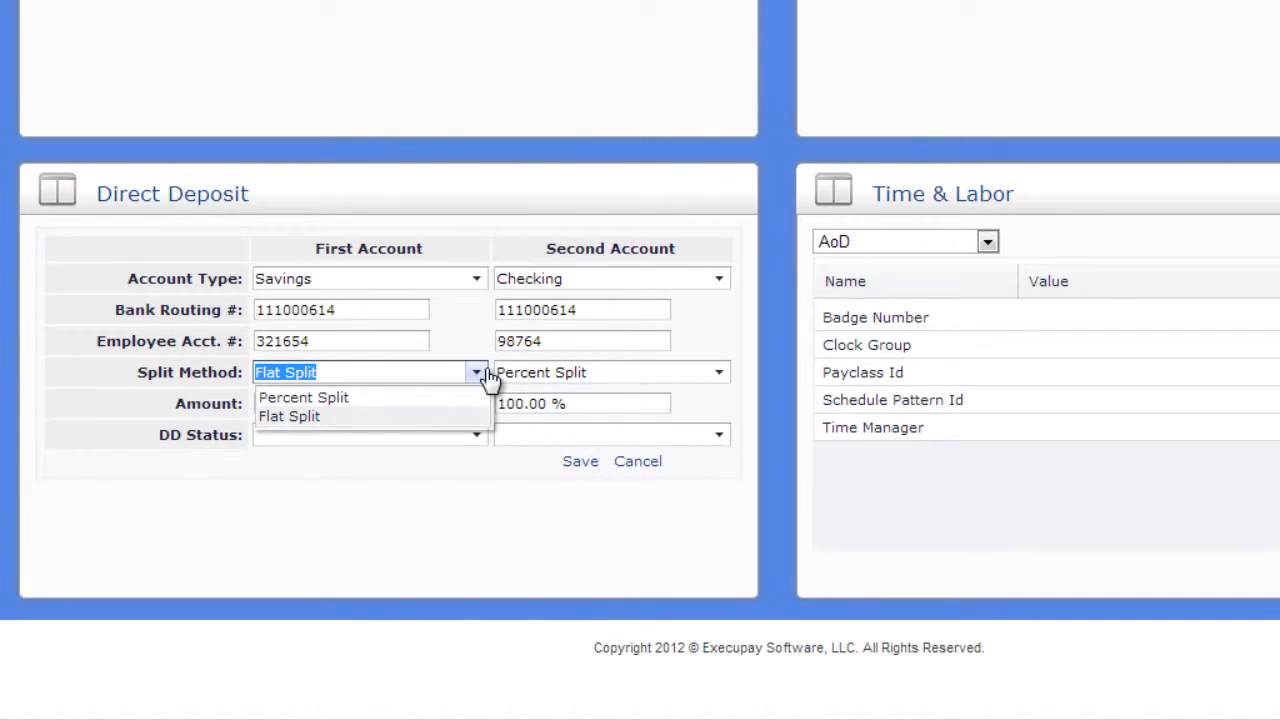
{"action": "left_click", "coordinate": [464, 397]}
{"action": "left_click_drag", "start_coordinate": [330, 403], "coordinate": [90, 414]}
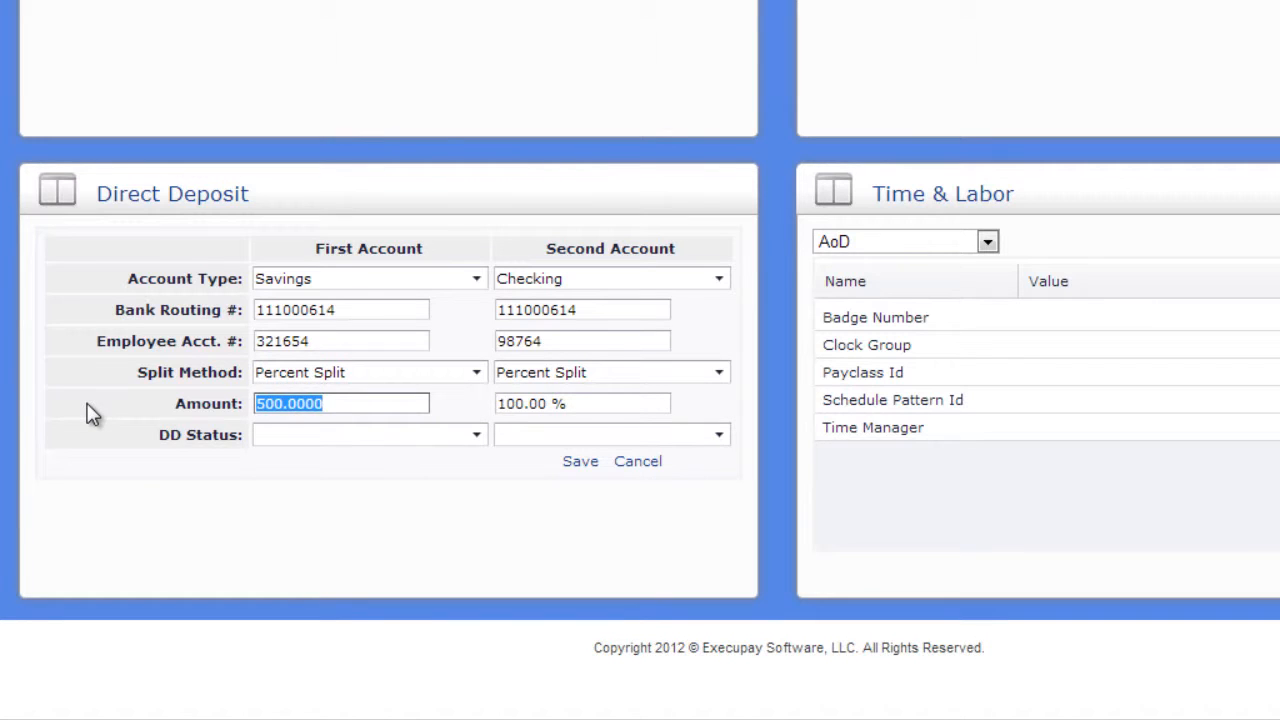
{"action": "type", "text": "100"}
{"action": "key", "text": "BackSpace"}
{"action": "key", "text": "BackSpace"}
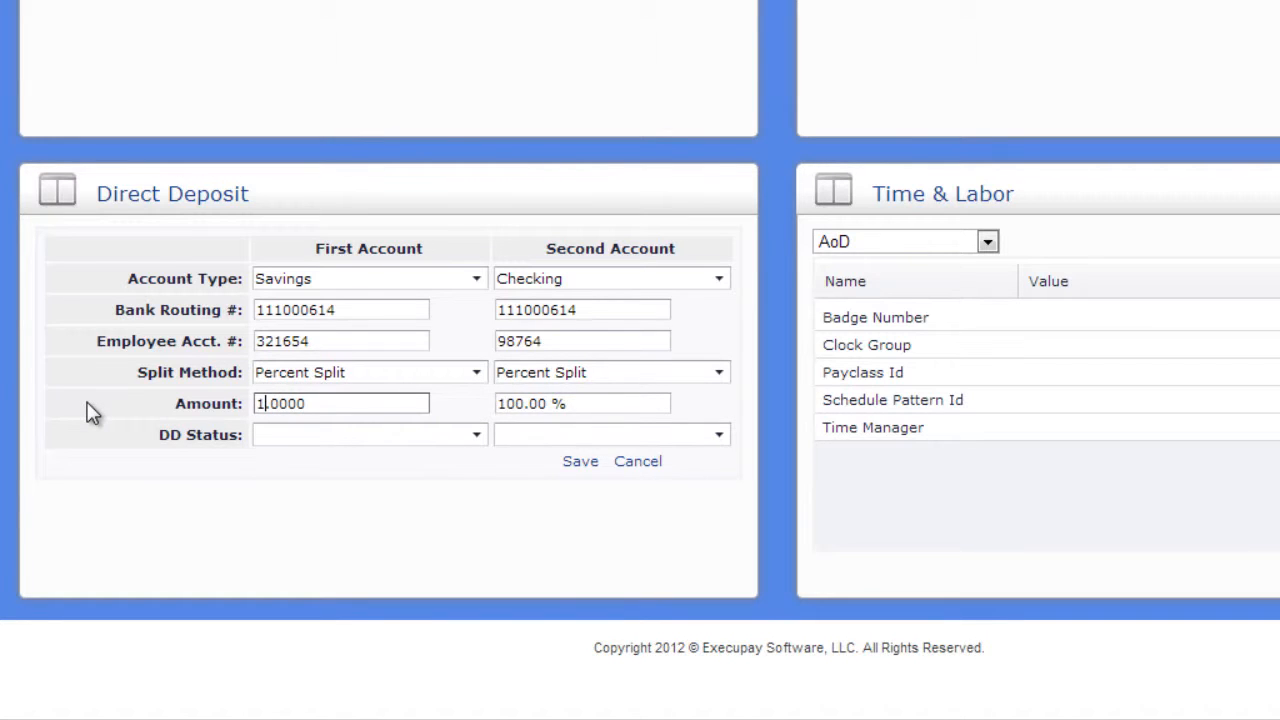
{"action": "key", "text": "Tab"}
Set the first direct deposit account to Flat Split with an amount of $100.00 and save the information
{"action": "left_click", "coordinate": [432, 378]}
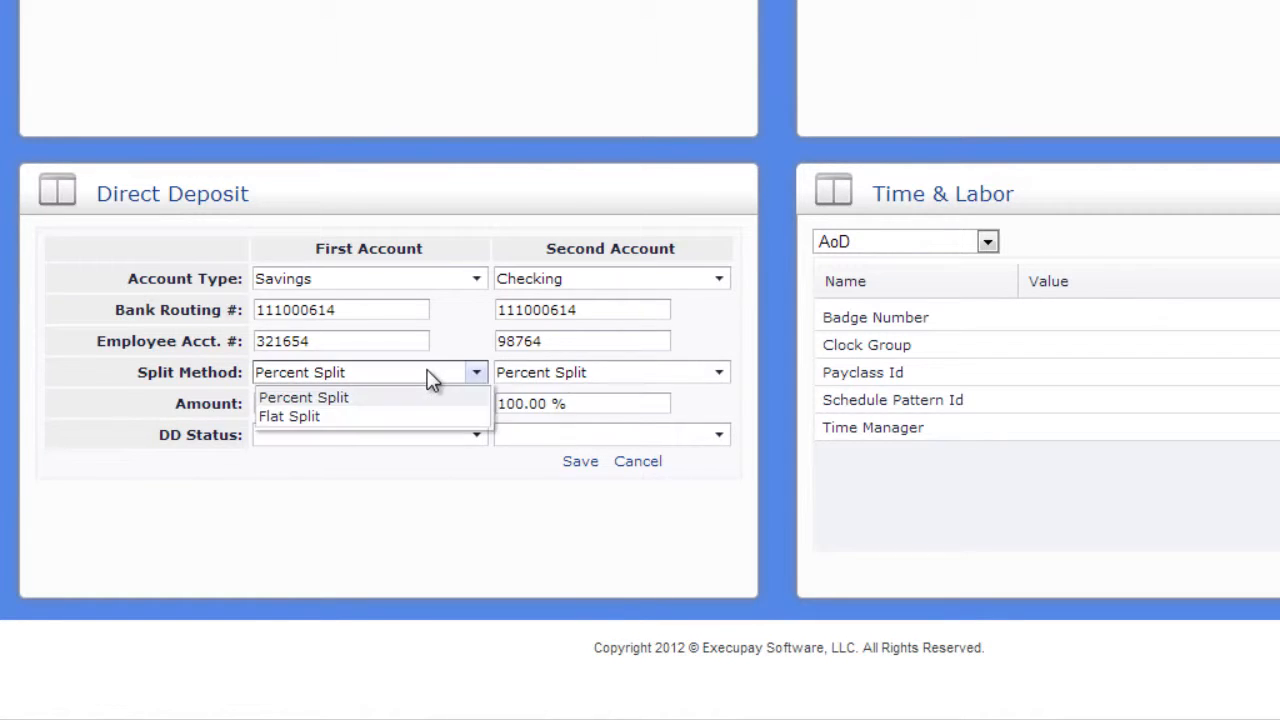
{"action": "left_click", "coordinate": [364, 414]}
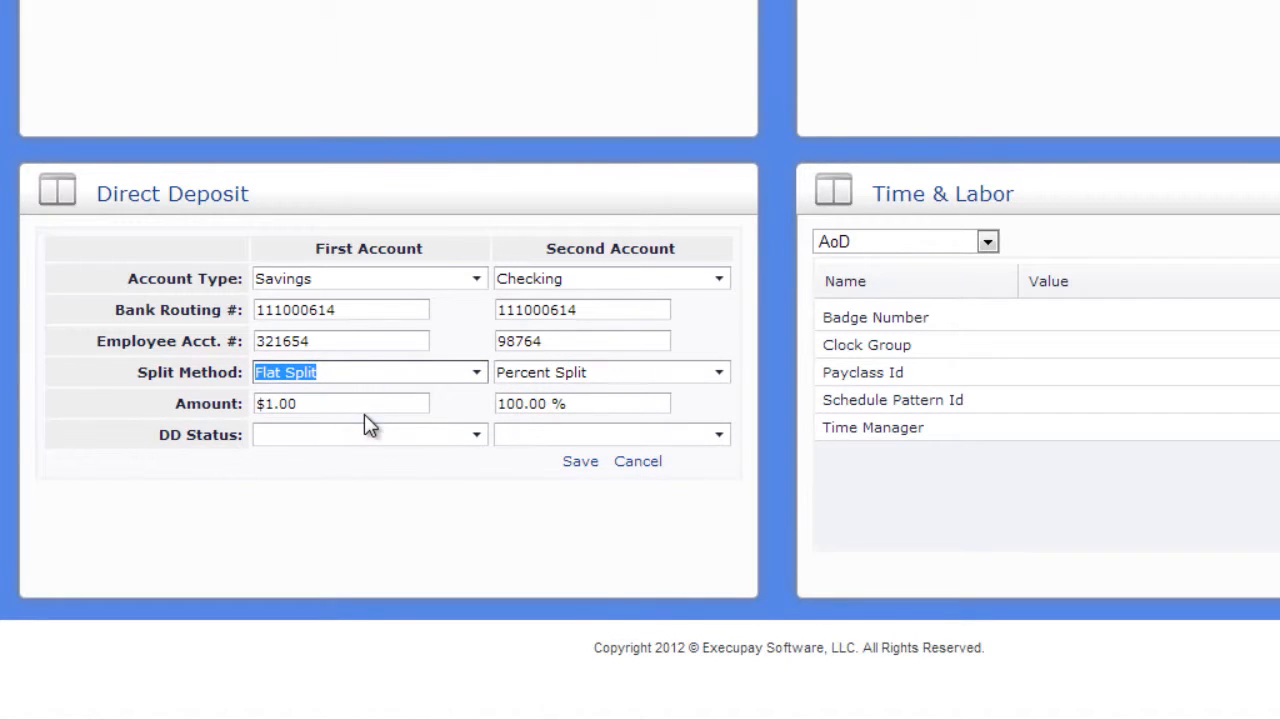
{"action": "left_click", "coordinate": [343, 403]}
{"action": "left_click_drag", "start_coordinate": [343, 403], "coordinate": [164, 400]}
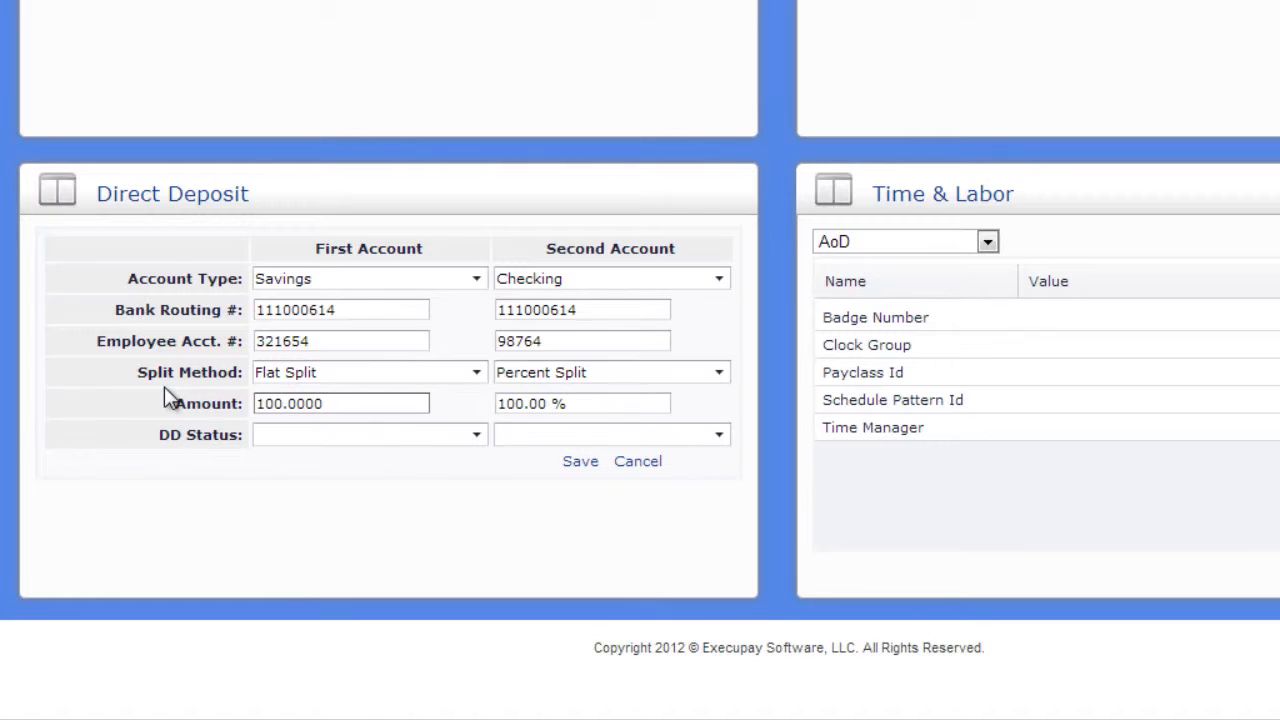
{"action": "key", "text": "Tab"}
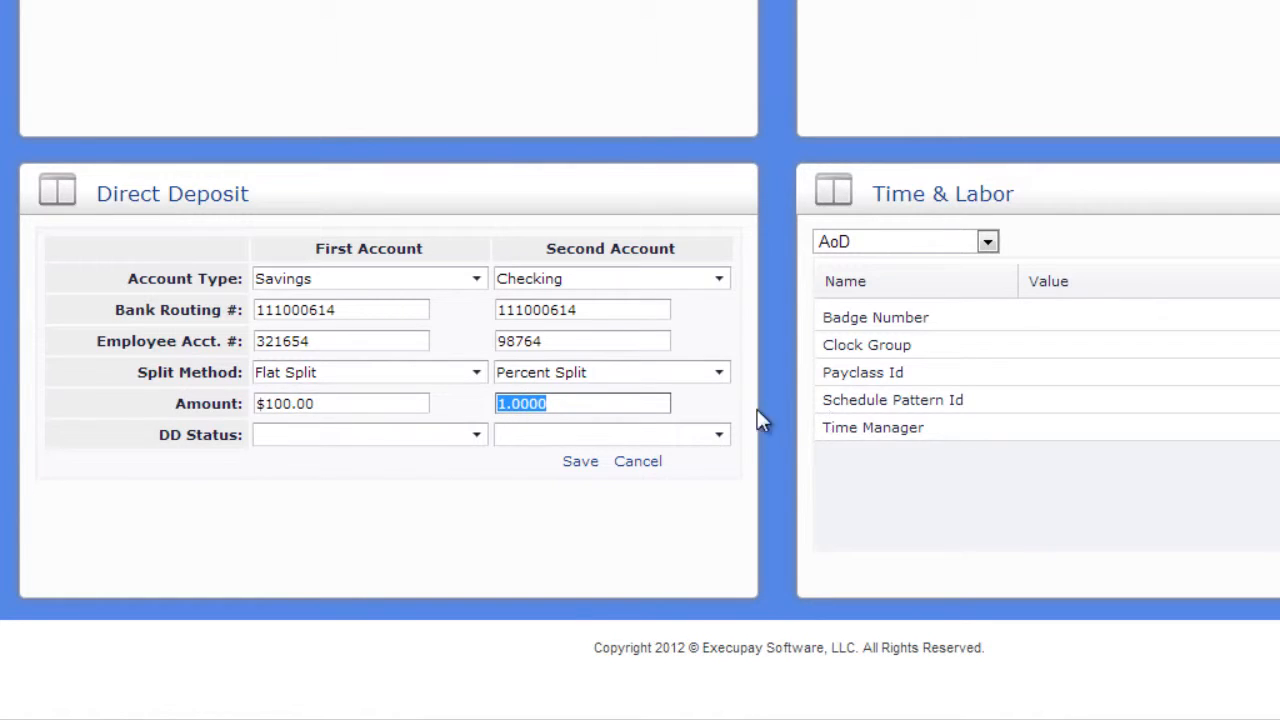
{"action": "left_click", "coordinate": [719, 409]}
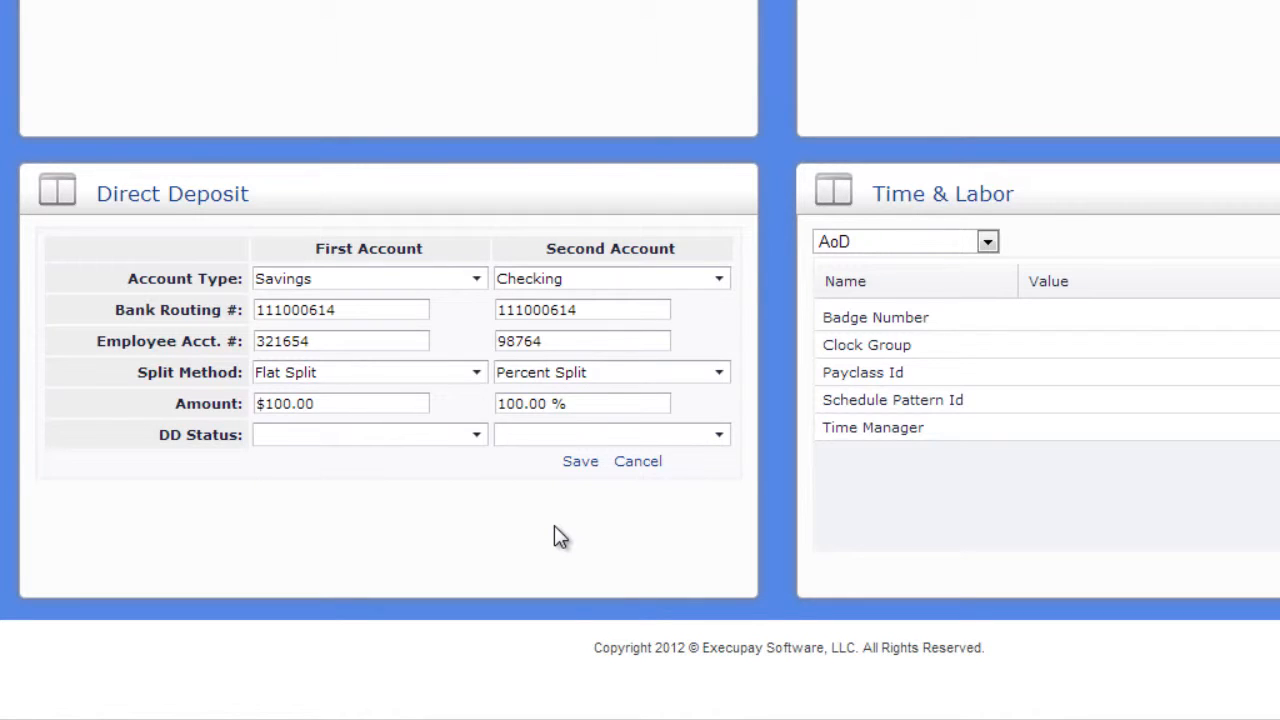
{"action": "left_click", "coordinate": [580, 462]}
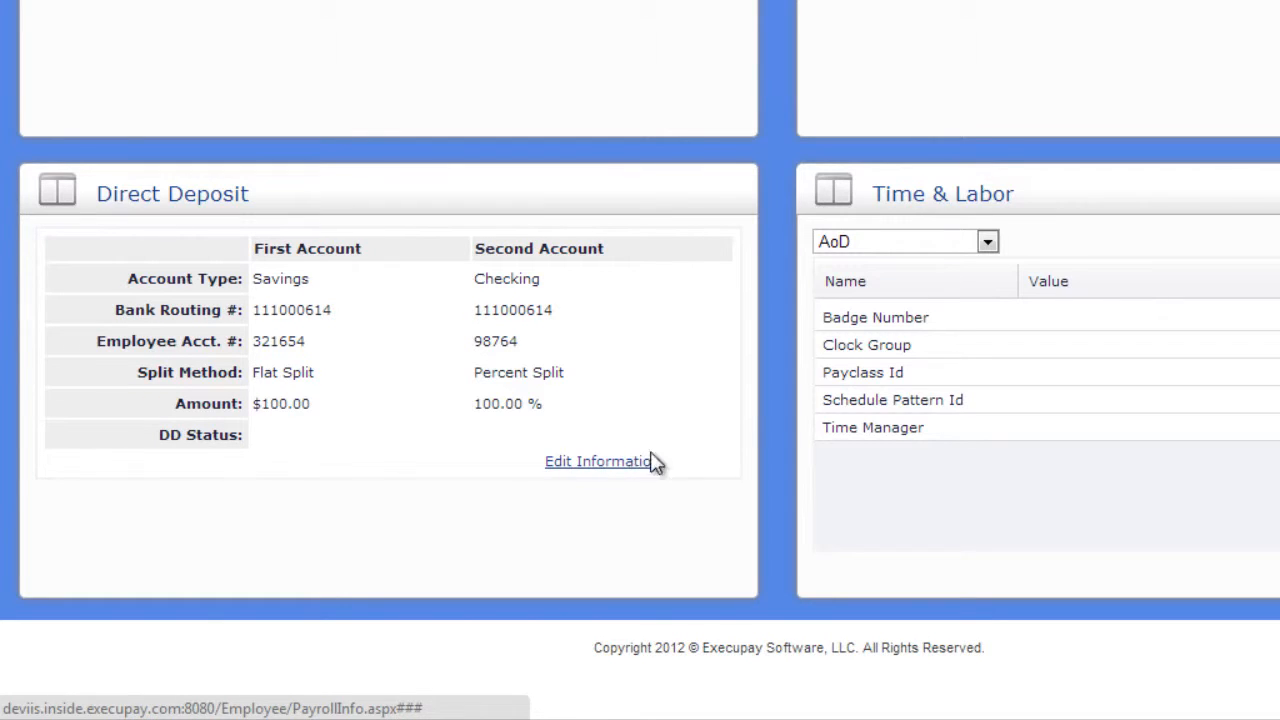
Switch Time & Labor to Swipeclock, enter a card number in the Card Number2 field and save it
{"action": "left_click", "coordinate": [845, 243]}
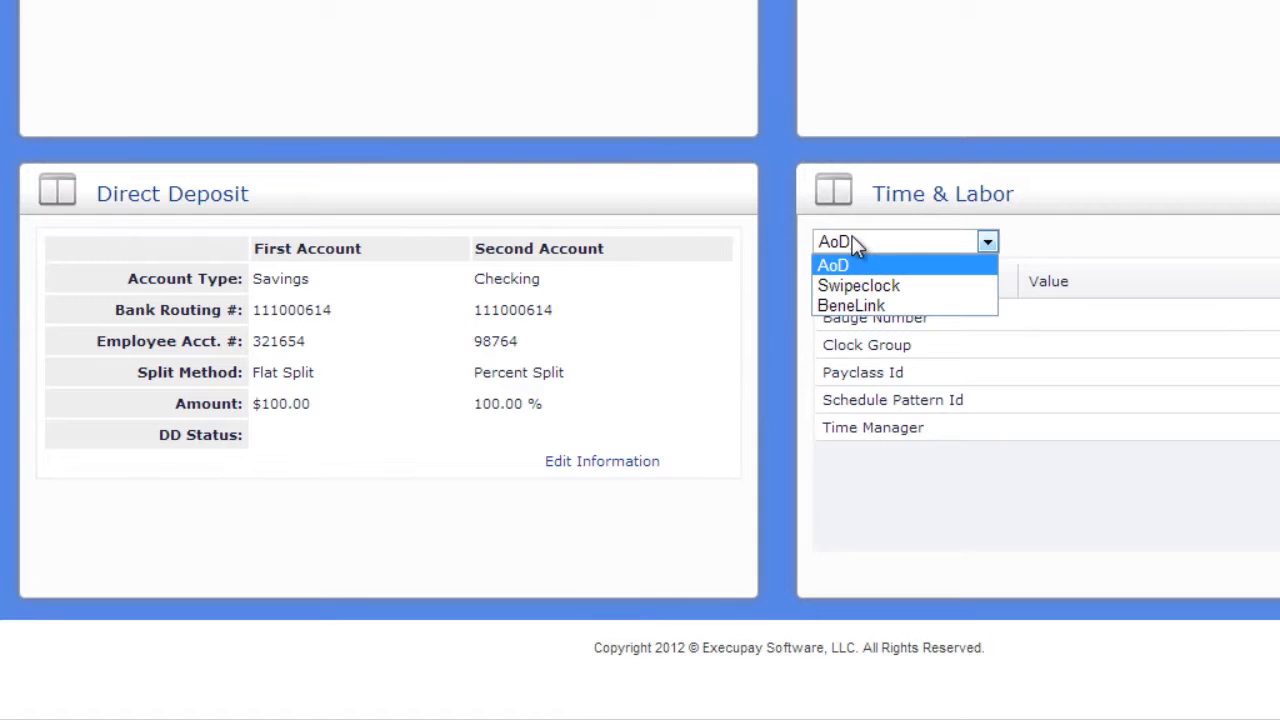
{"action": "left_click", "coordinate": [900, 286]}
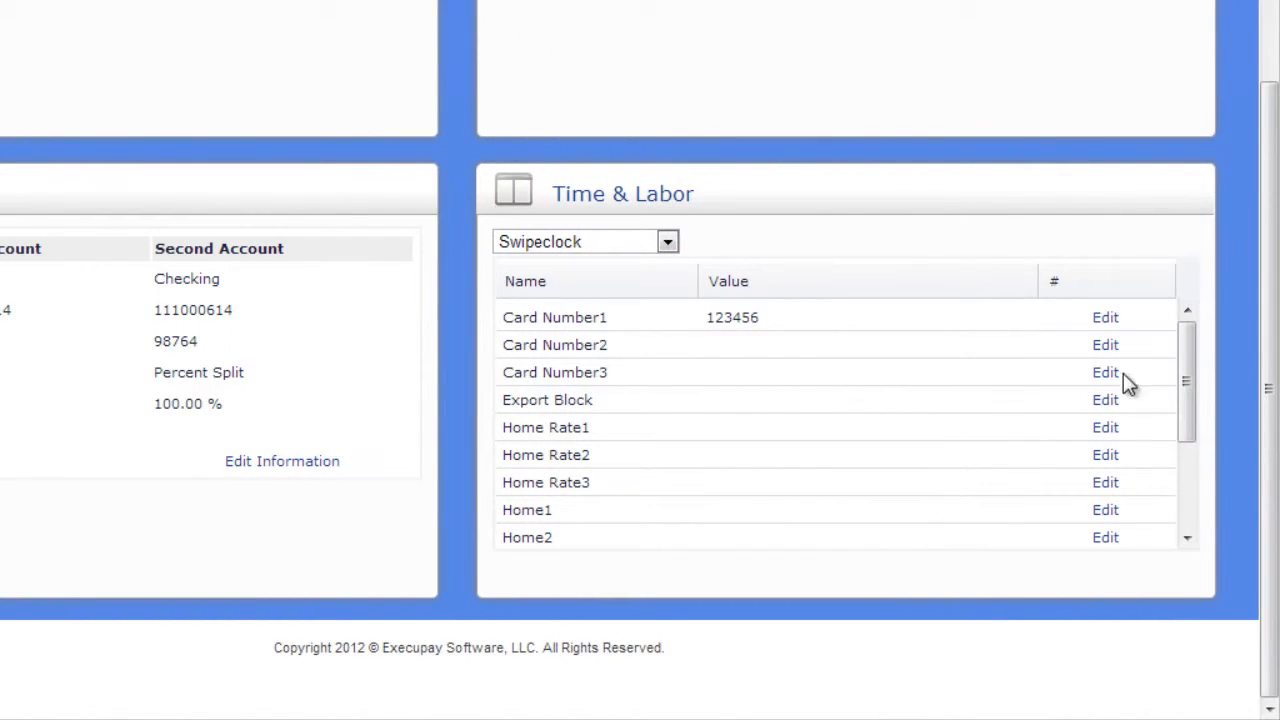
{"action": "left_click", "coordinate": [1105, 345]}
{"action": "left_click", "coordinate": [861, 349]}
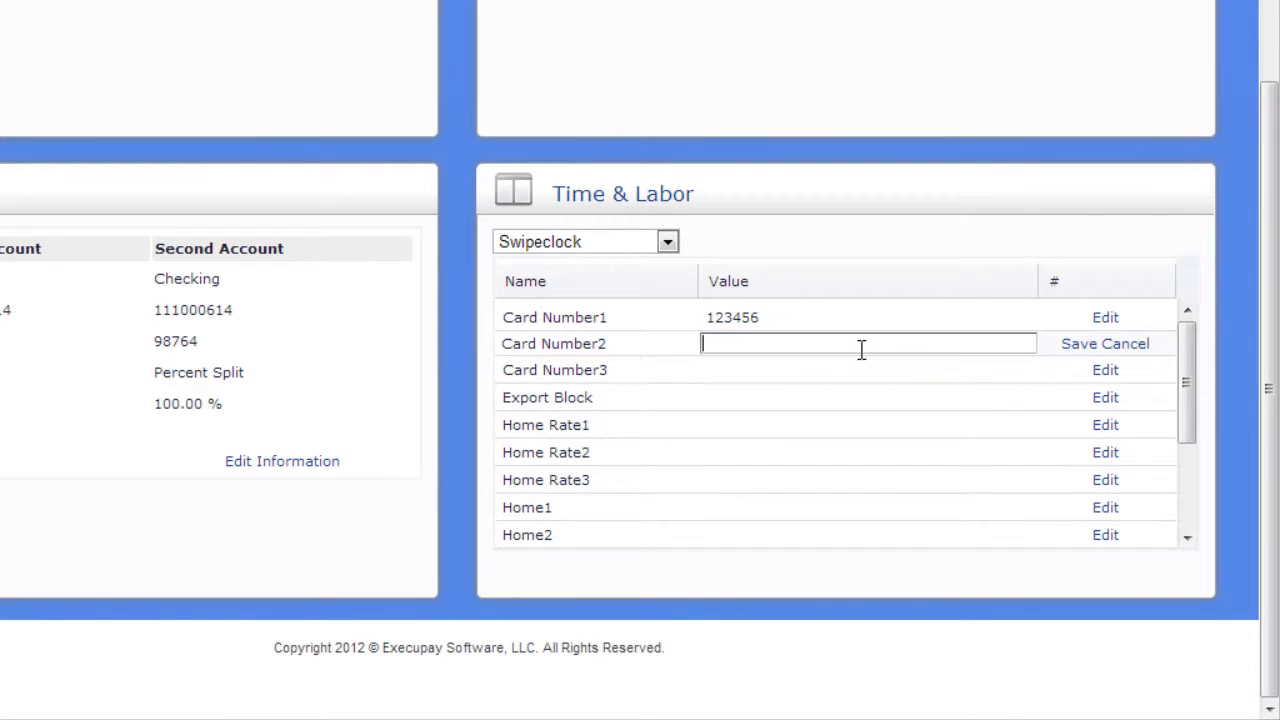
{"action": "type", "text": "123355"}
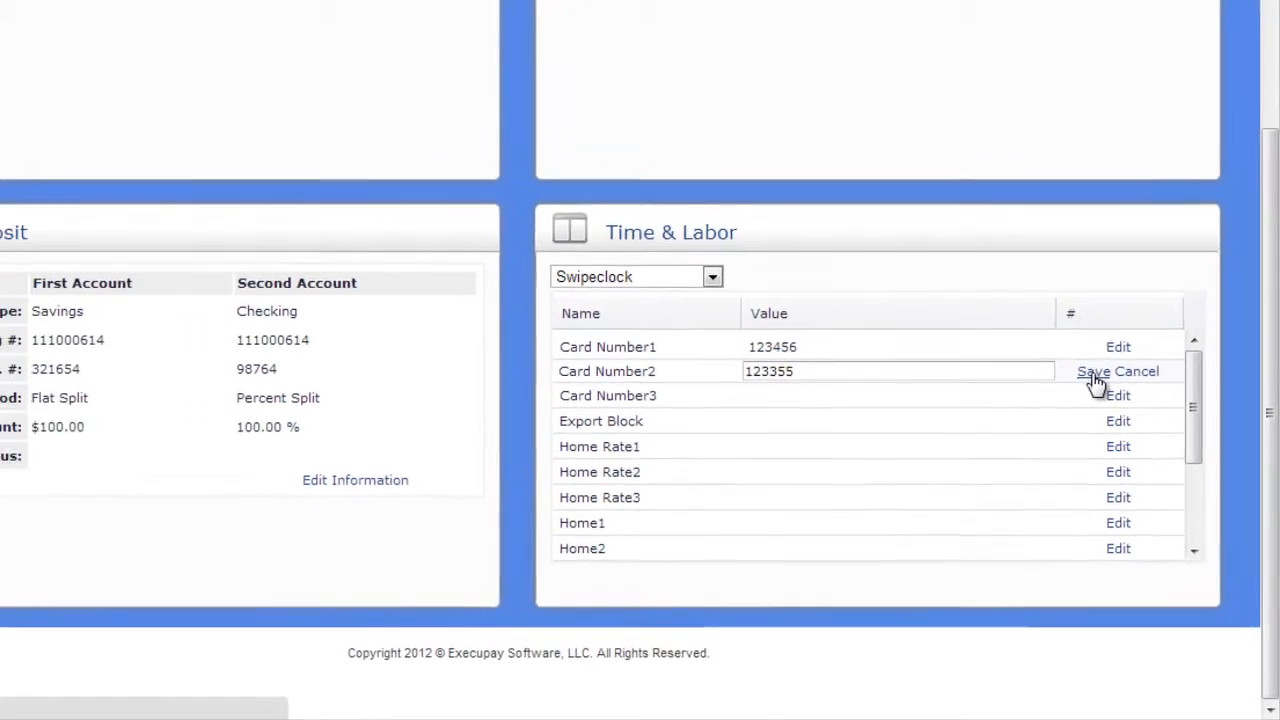
{"action": "left_click", "coordinate": [1094, 373]}
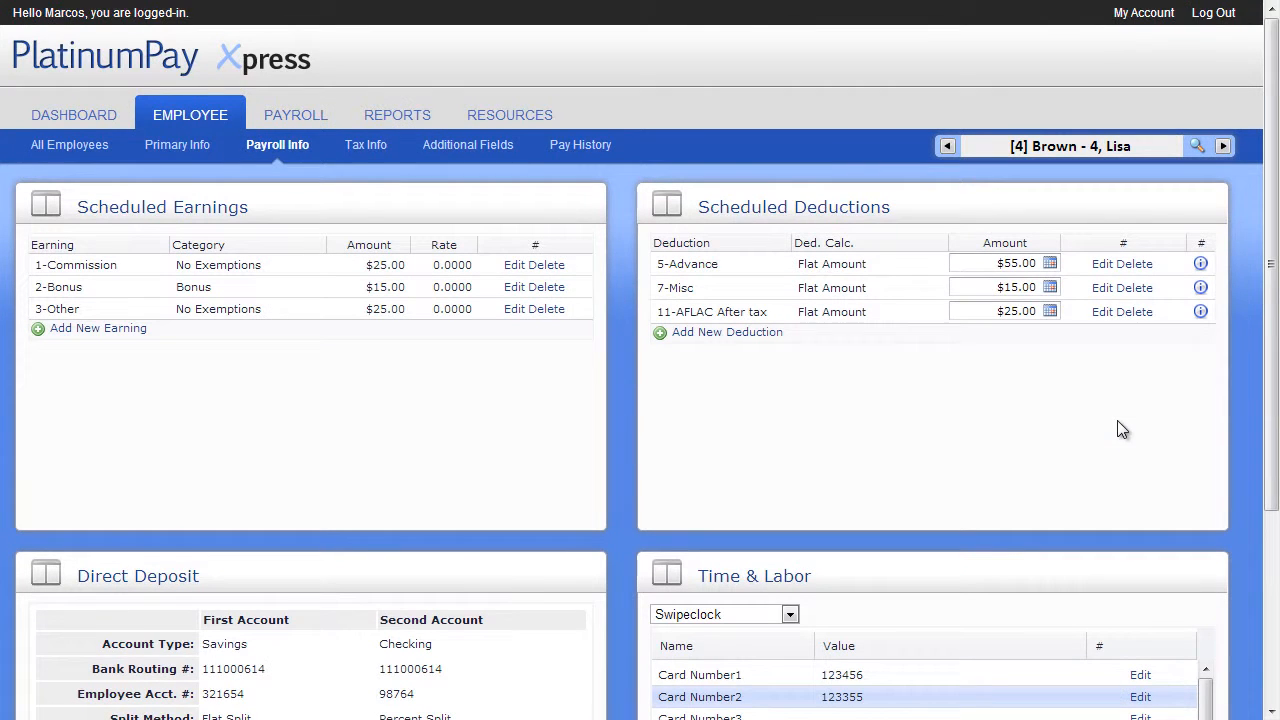
Show the tax info of the fourth employee in the lookup list and open the Federal Taxes for editing
{"action": "left_click", "coordinate": [366, 145]}
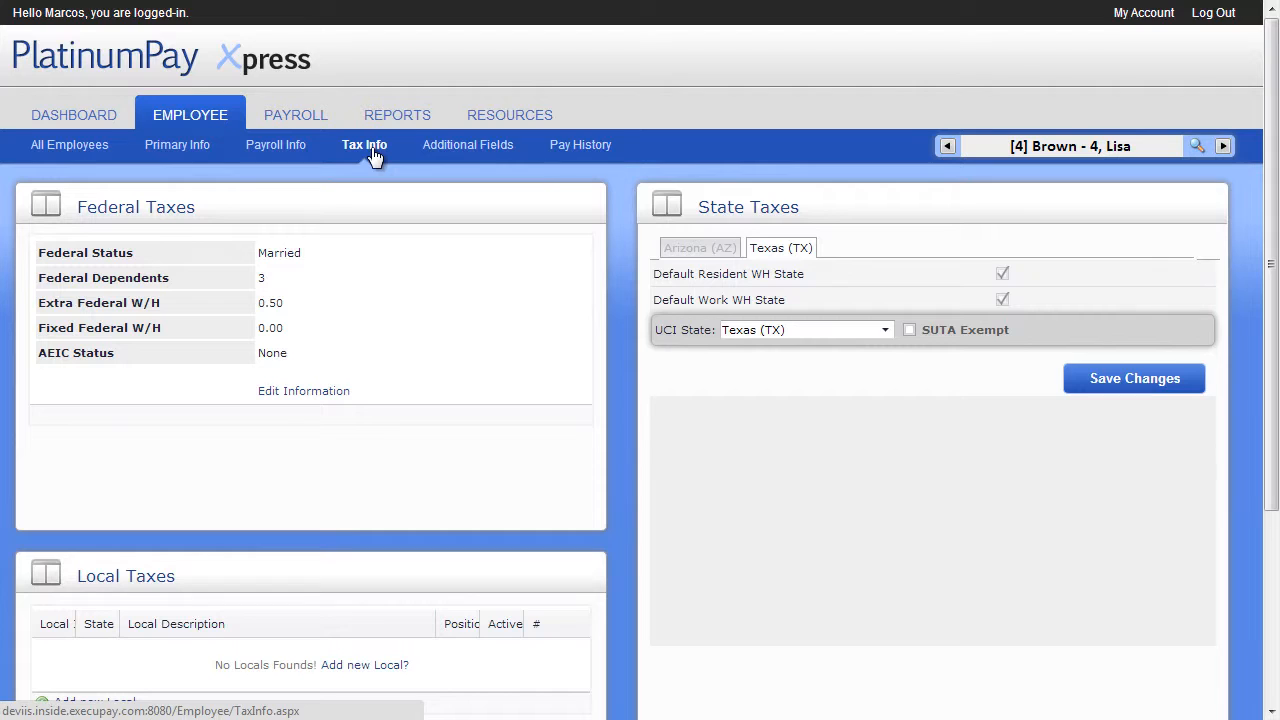
{"action": "left_click", "coordinate": [1196, 148]}
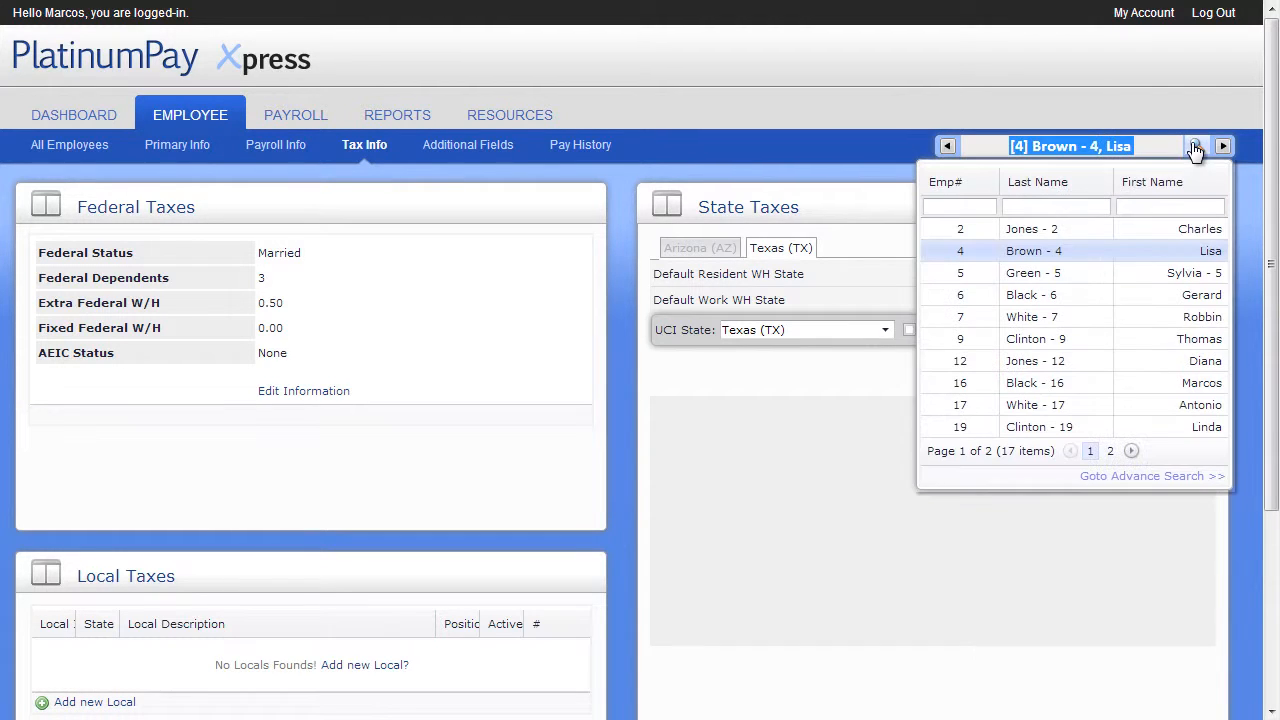
{"action": "left_click", "coordinate": [1108, 294]}
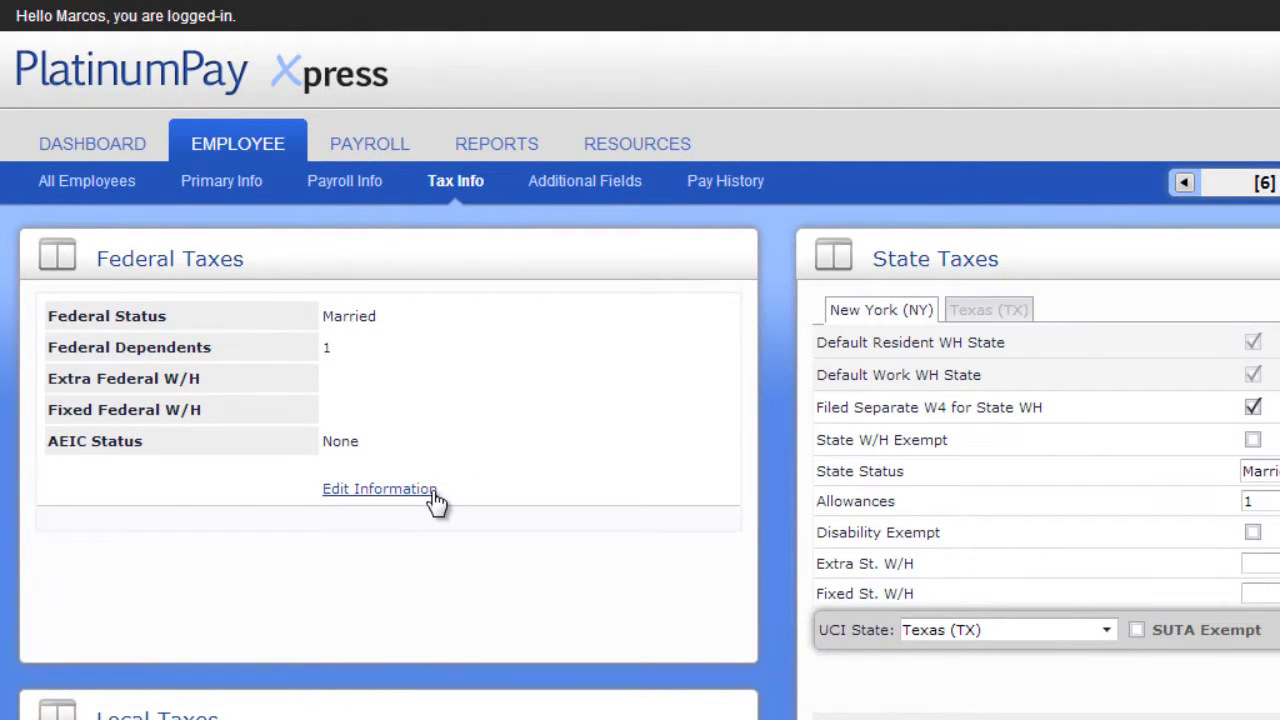
{"action": "left_click", "coordinate": [436, 498]}
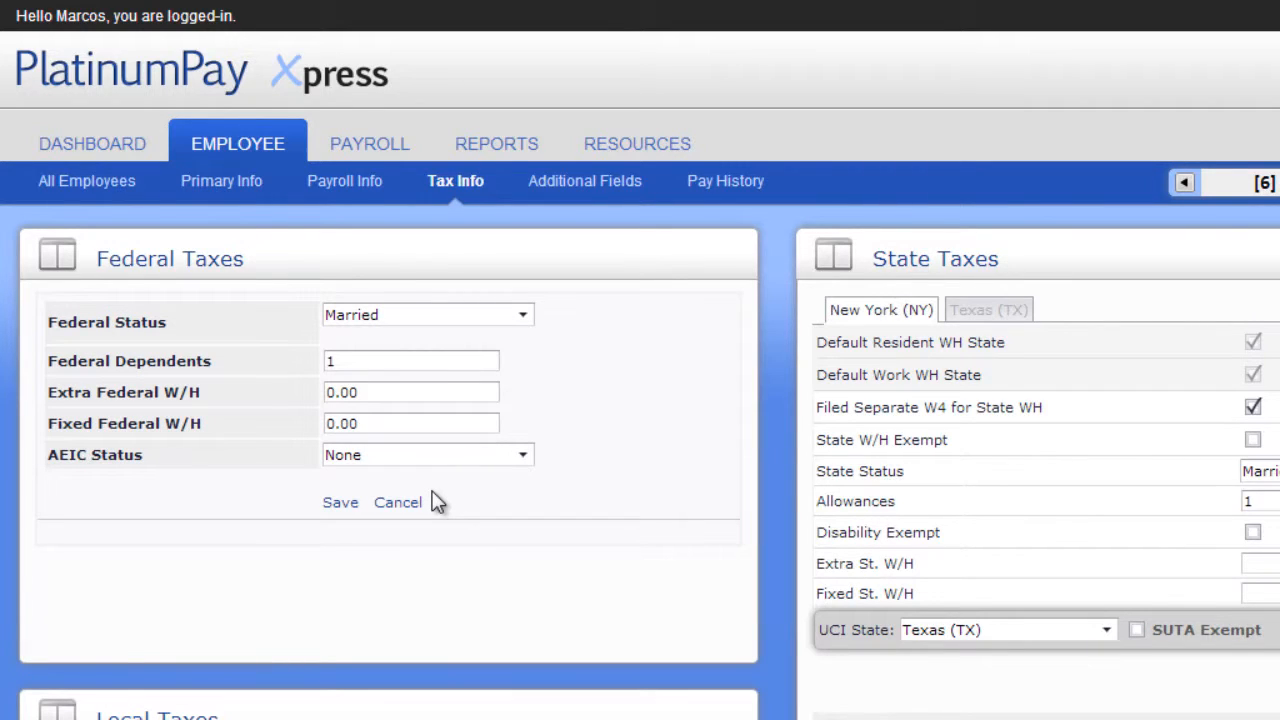
Enter an Extra Federal W/H of 150.00 and clear it again
{"action": "left_click", "coordinate": [425, 389]}
{"action": "type", "text": "150"}
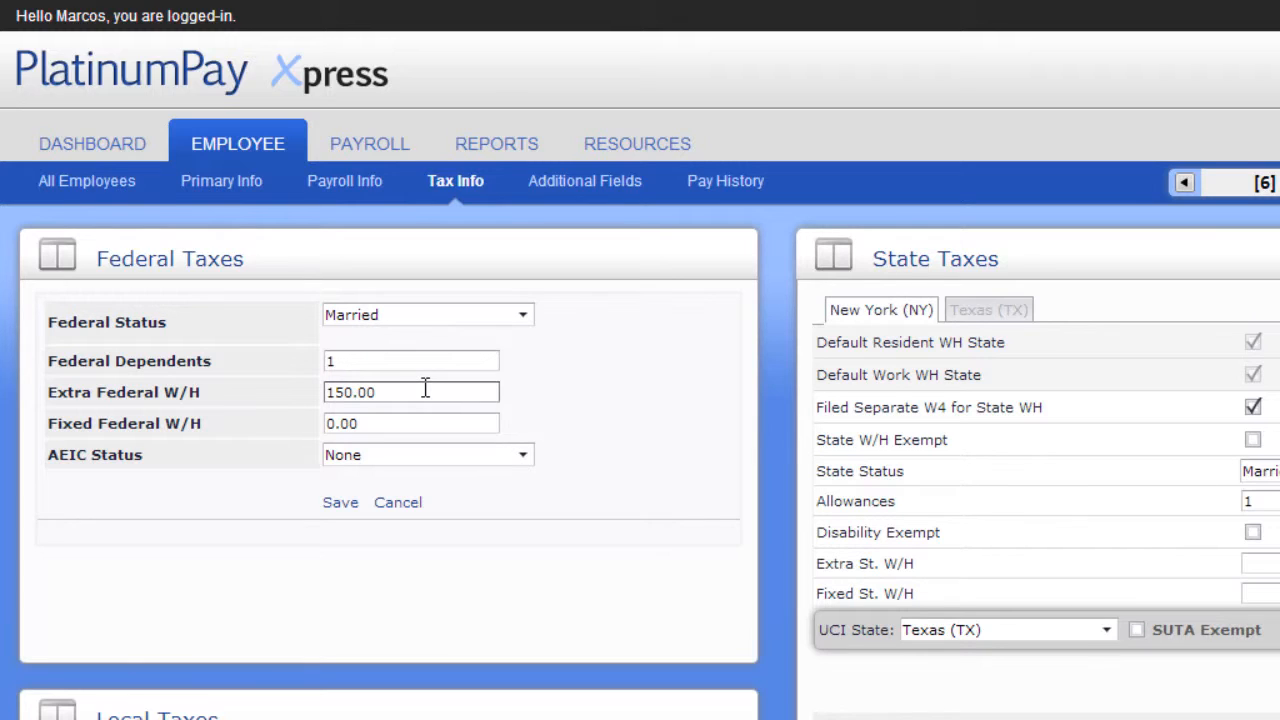
{"action": "key", "text": "Tab"}
{"action": "left_click", "coordinate": [400, 393]}
{"action": "left_click_drag", "start_coordinate": [400, 393], "coordinate": [200, 421]}
{"action": "key", "text": "BackSpace"}
Set the Fixed Federal W/H to 0.15 and save the federal taxes
{"action": "left_click", "coordinate": [352, 423]}
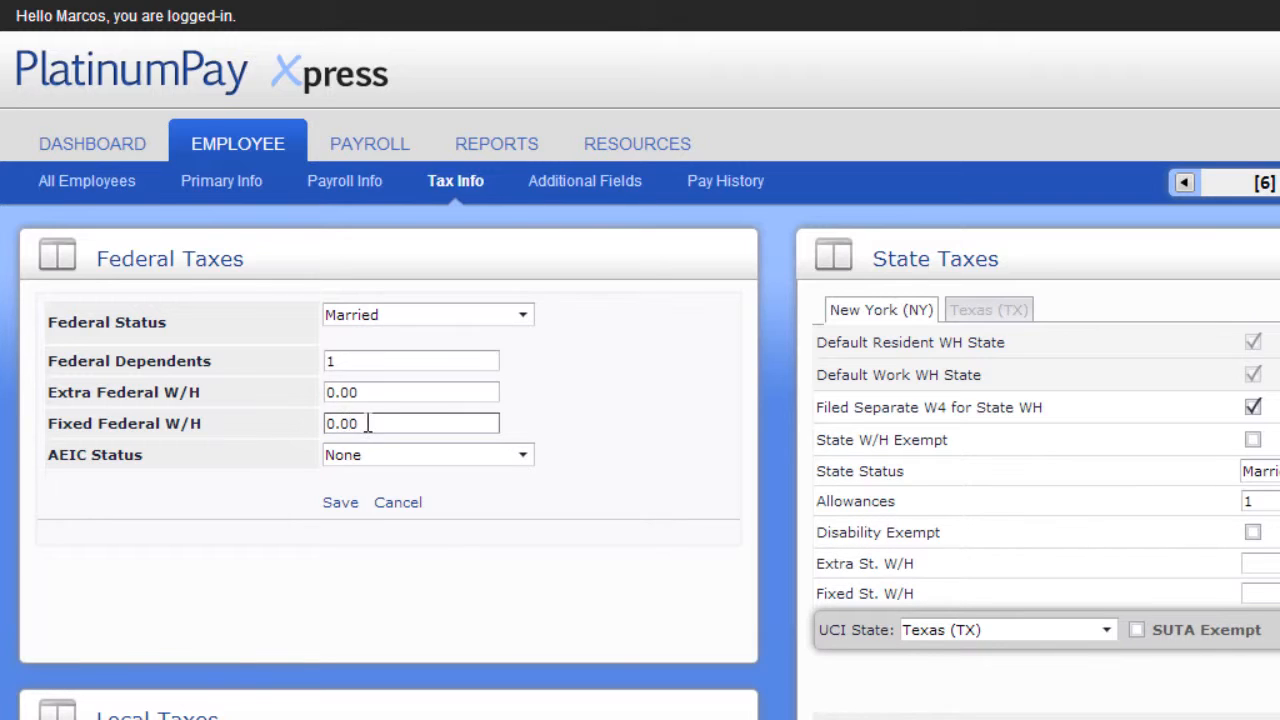
{"action": "left_click_drag", "start_coordinate": [366, 423], "coordinate": [220, 424]}
{"action": "type", "text": "0.15"}
{"action": "key", "text": "Tab"}
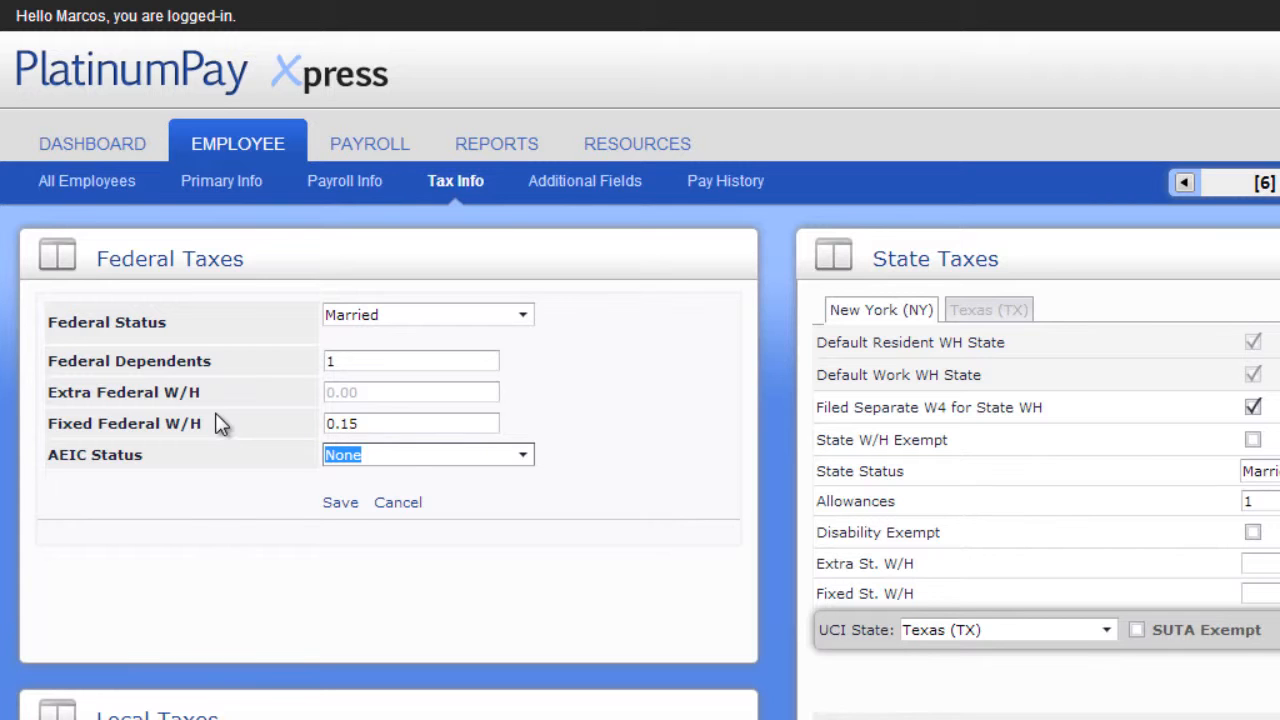
{"action": "left_click", "coordinate": [340, 504]}
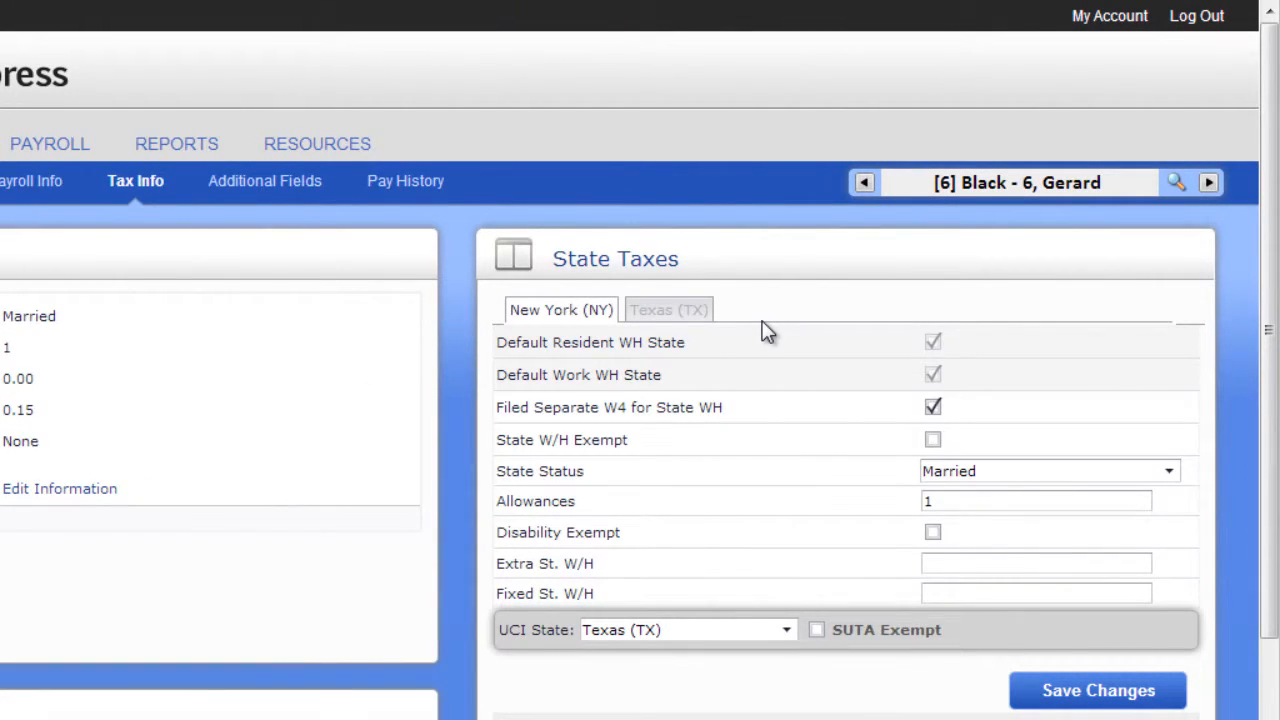
Examine the New York state taxes and the settings of the New York MCTM Payroll Tax local, and cancel editing
{"action": "left_click", "coordinate": [954, 566]}
{"action": "left_click", "coordinate": [1050, 692]}
{"action": "scroll", "coordinate": [865, 702], "scroll_direction": "down", "scroll_amount": 2}
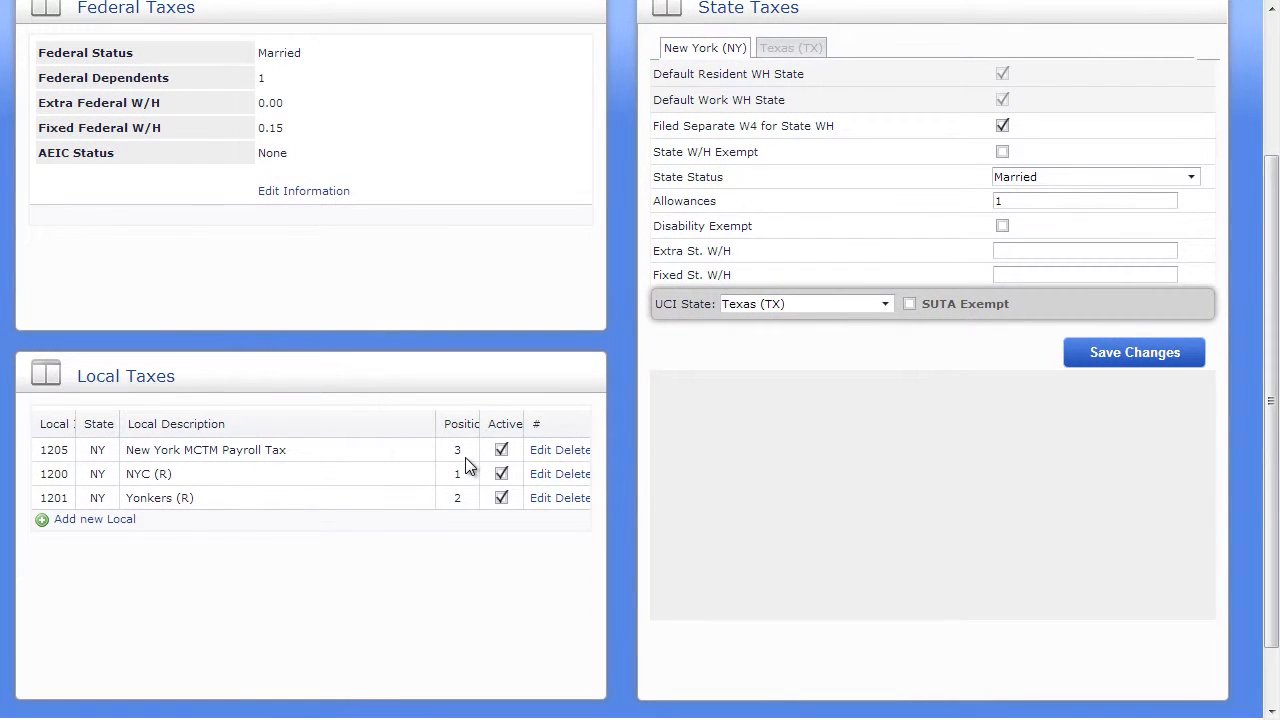
{"action": "left_click", "coordinate": [539, 451]}
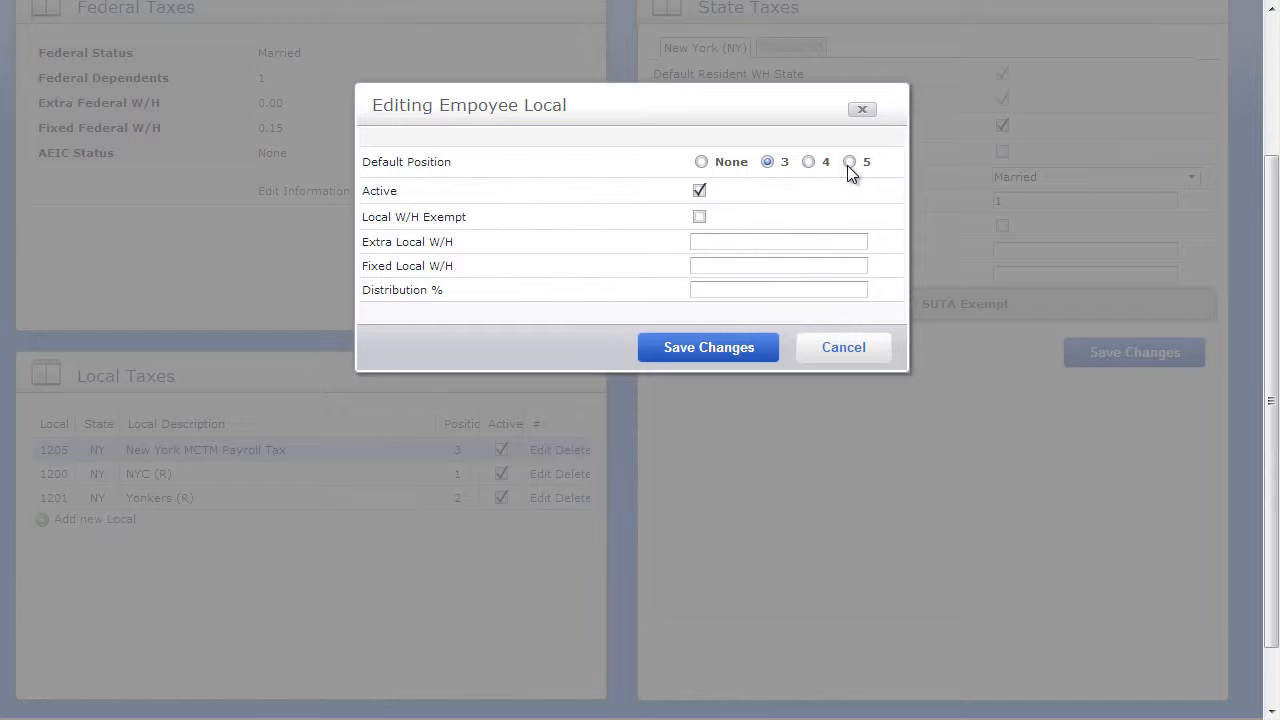
{"action": "left_click", "coordinate": [871, 356]}
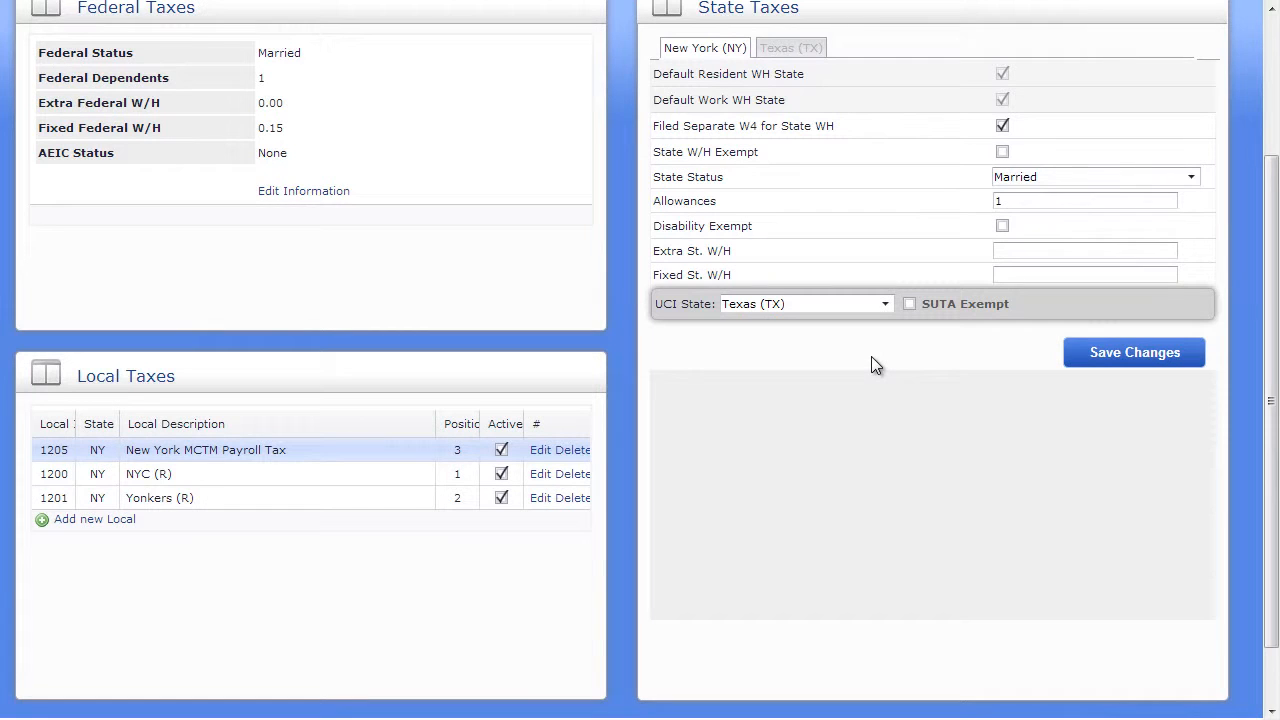
In the employee's additional fields, add a 1-401k Match memo as Percent of Gross with an amount of 0.03 and save it
{"action": "left_click", "coordinate": [485, 143]}
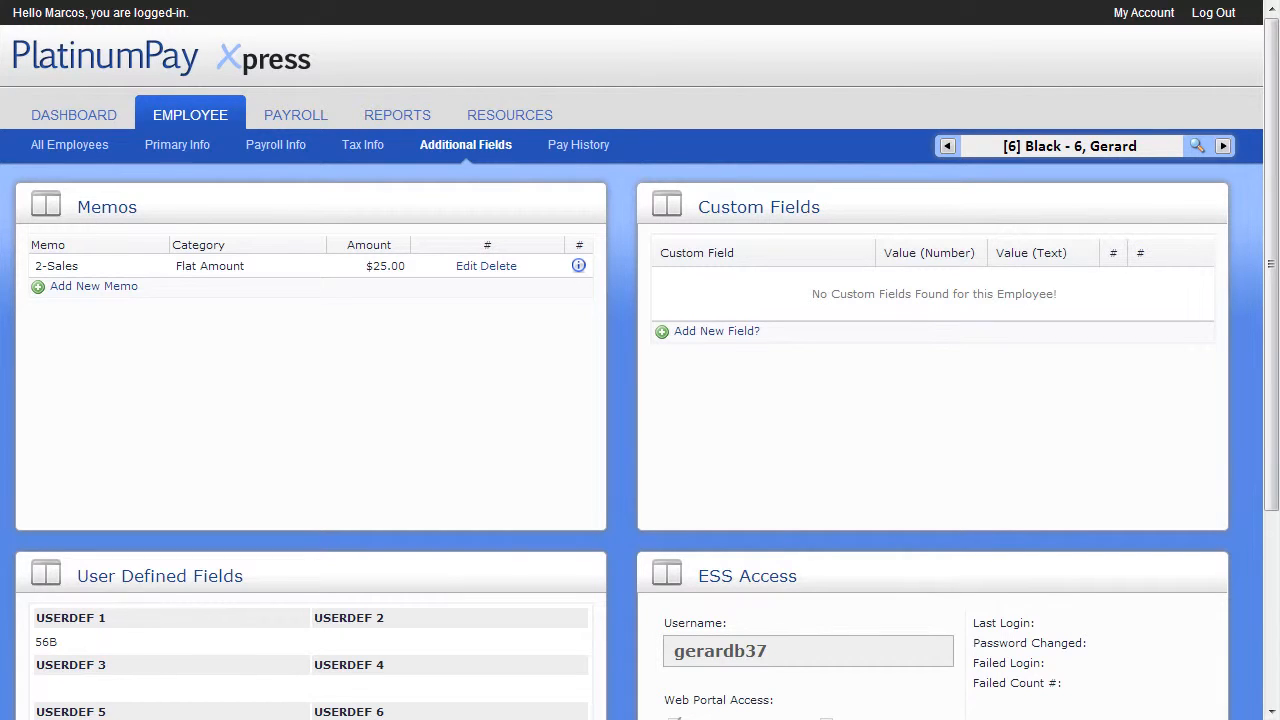
{"action": "left_click", "coordinate": [94, 286]}
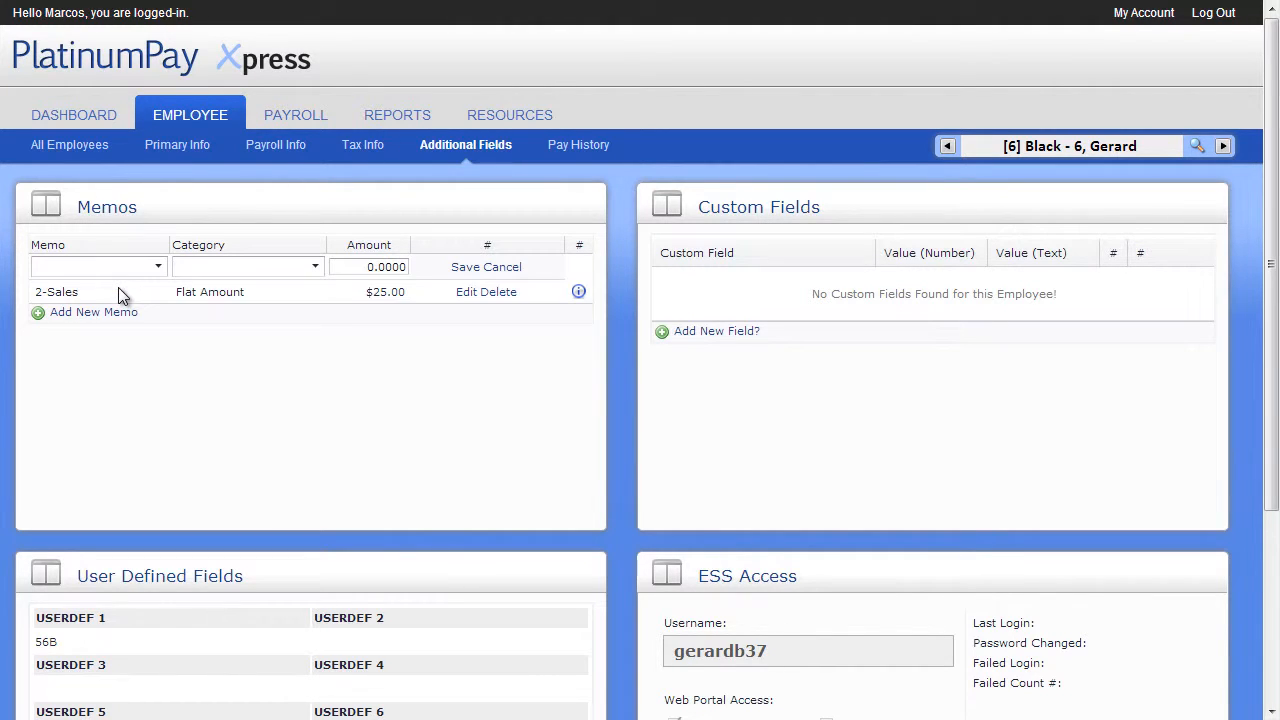
{"action": "left_click", "coordinate": [145, 266]}
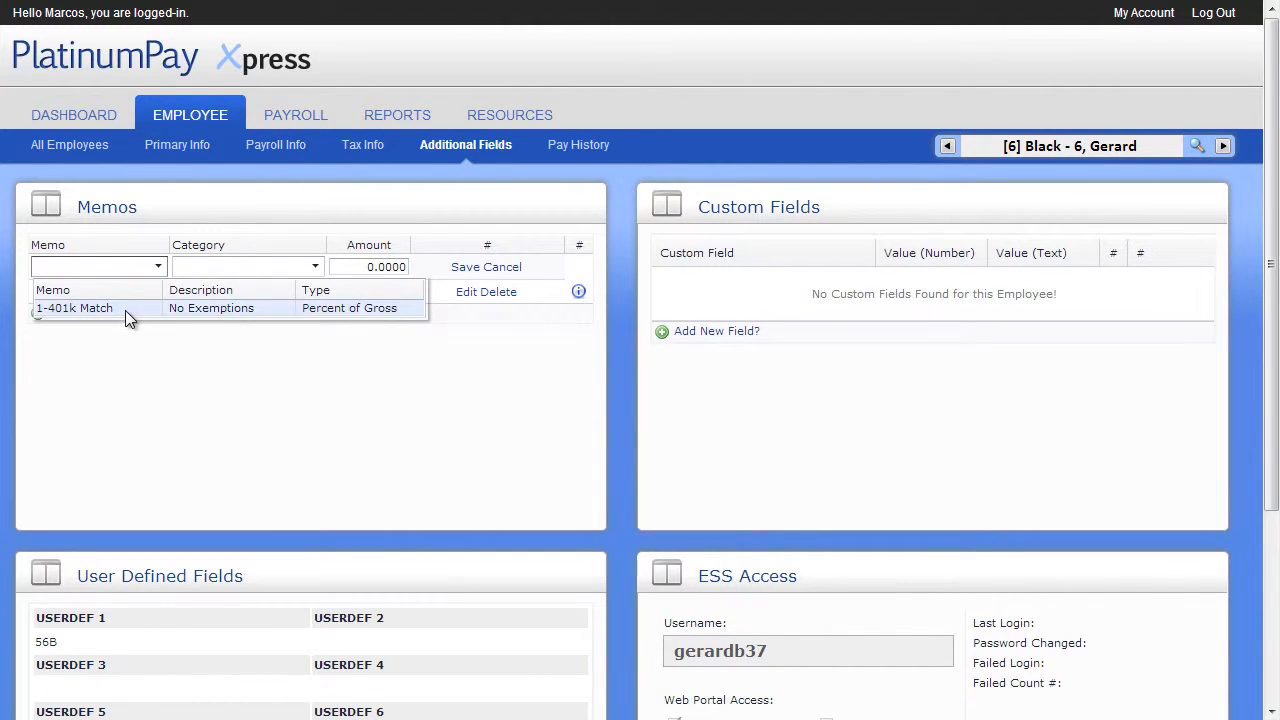
{"action": "left_click", "coordinate": [125, 311]}
{"action": "left_click", "coordinate": [354, 266]}
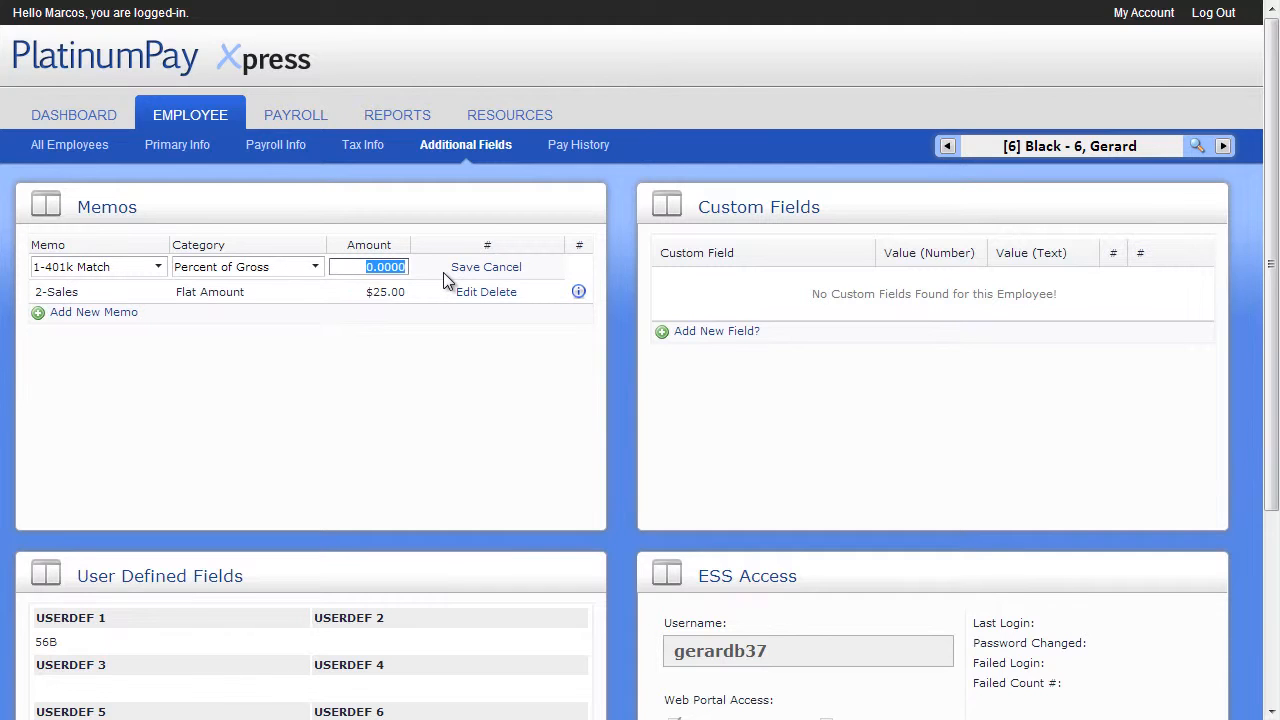
{"action": "type", "text": "0.03"}
{"action": "left_click", "coordinate": [464, 268]}
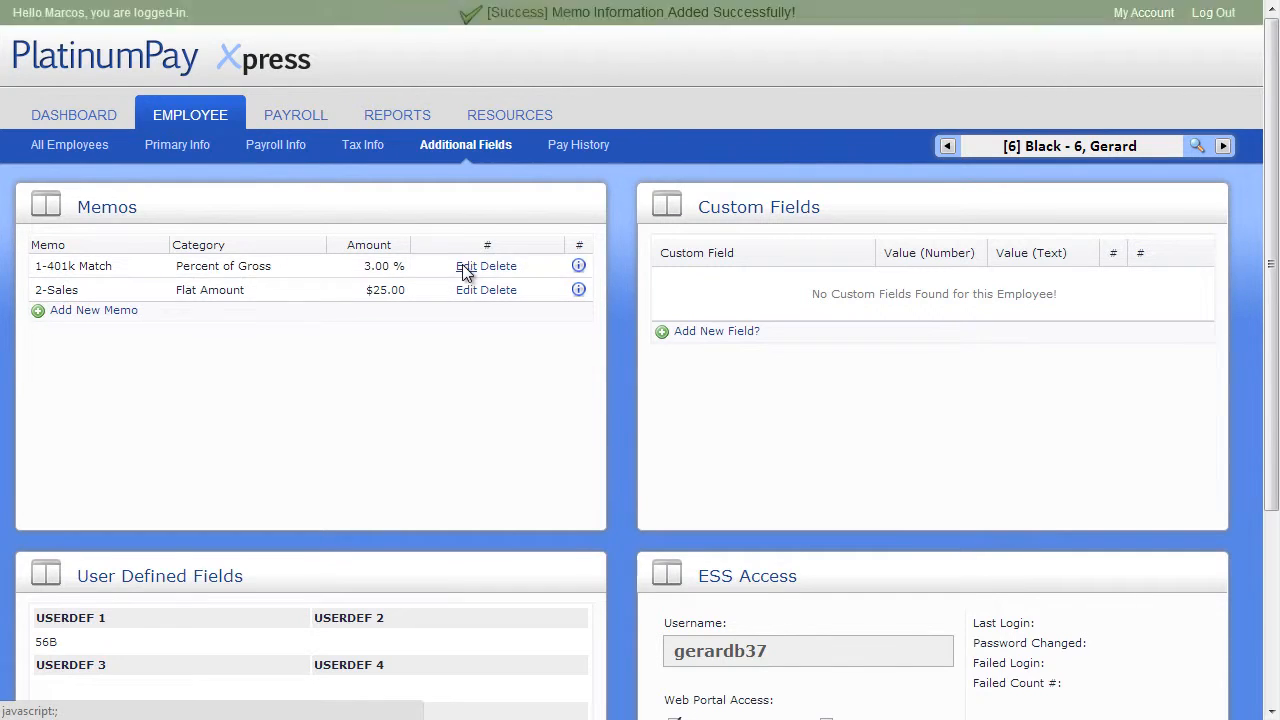
{"action": "scroll", "coordinate": [463, 275], "scroll_direction": "down", "scroll_amount": 3}
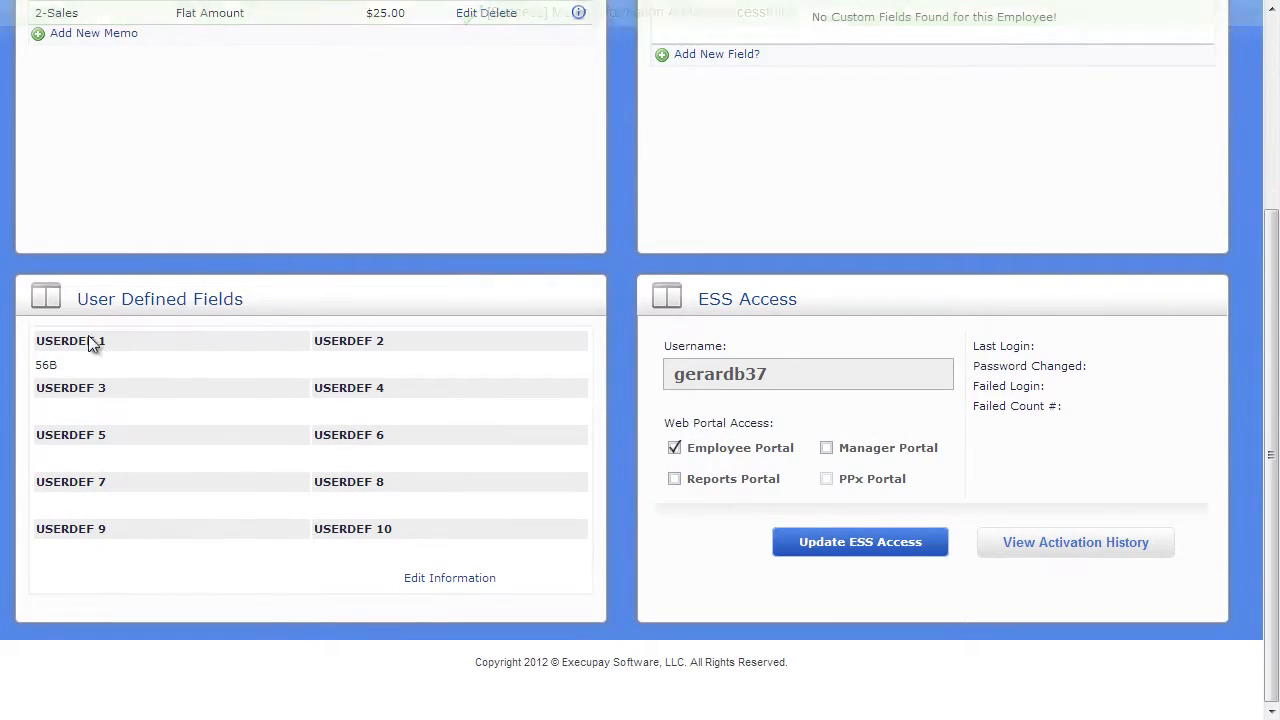
Set the user defined field USERDEF 3 to abc and save the fields
{"action": "left_click", "coordinate": [430, 577]}
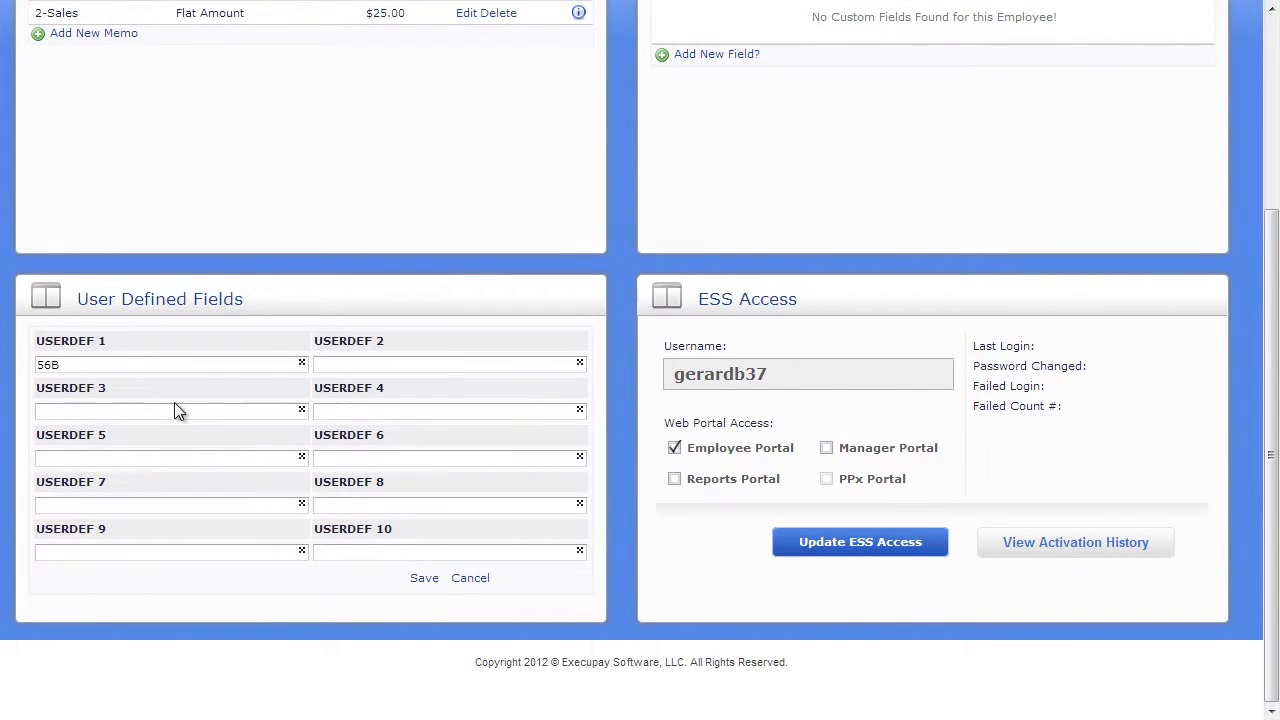
{"action": "left_click", "coordinate": [174, 408]}
{"action": "type", "text": "ab"}
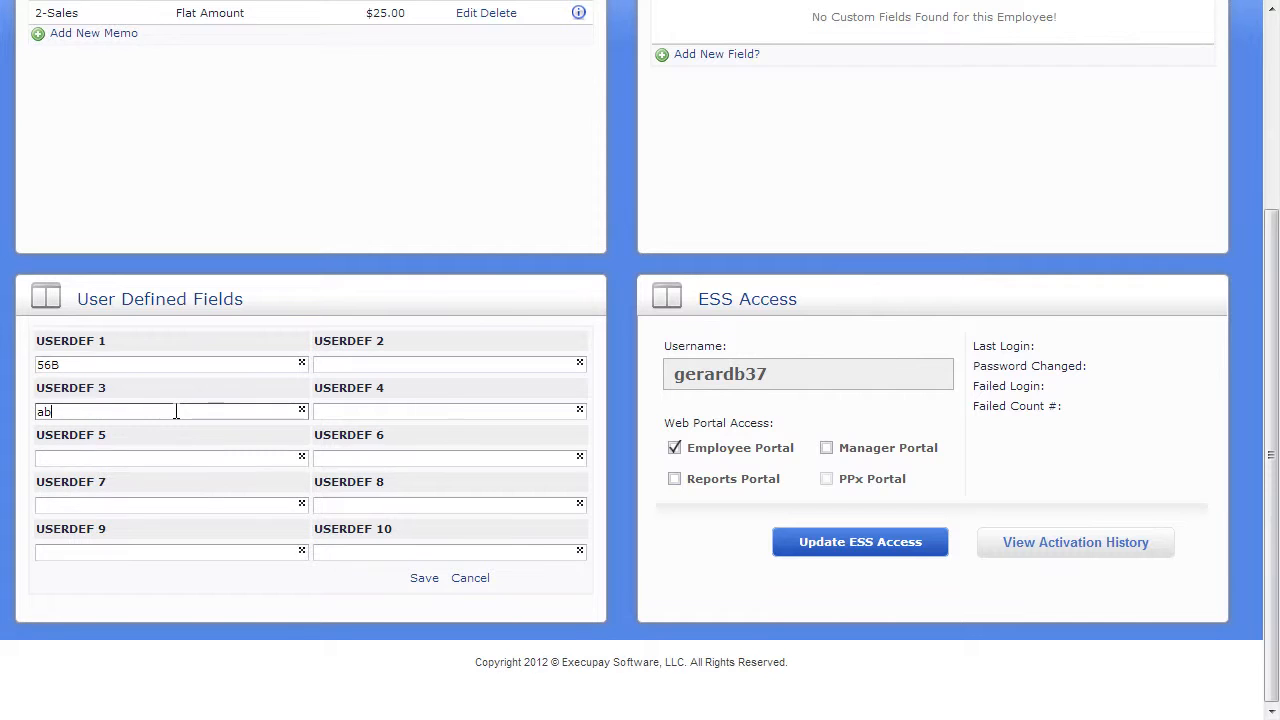
{"action": "type", "text": "c"}
{"action": "left_click", "coordinate": [426, 578]}
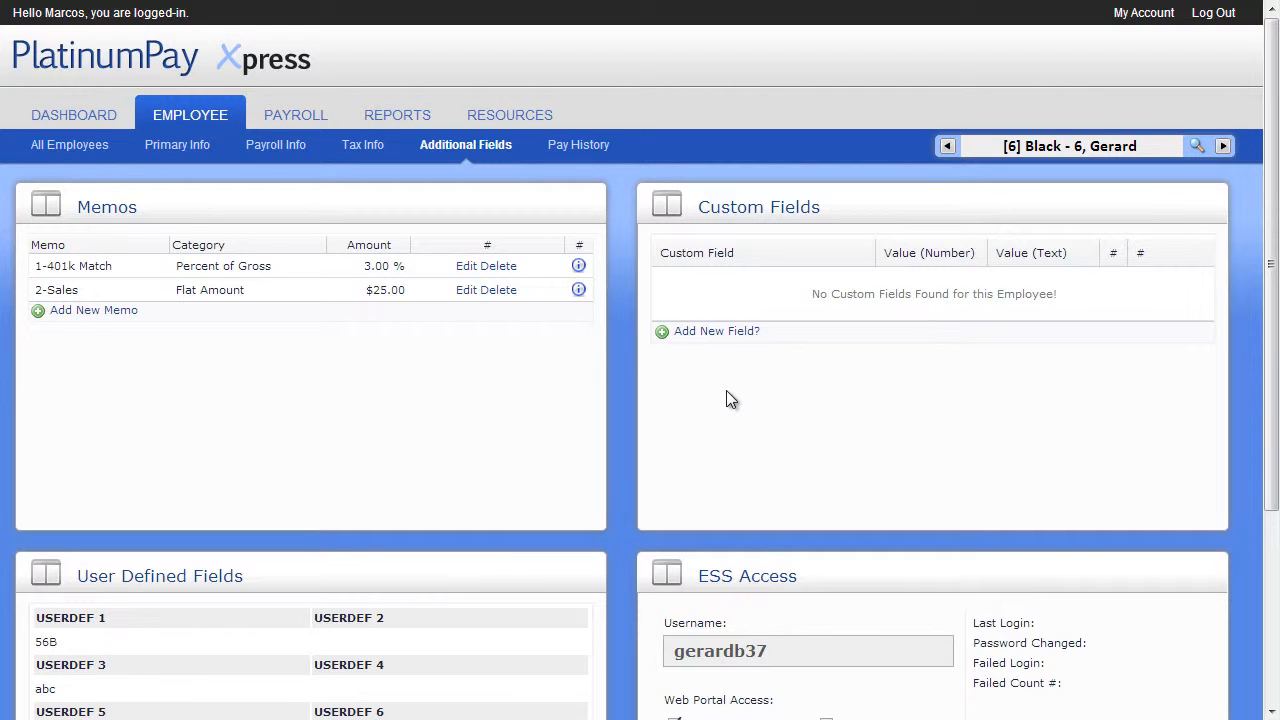
Look over the ESS Access settings, and examine the employee's gross earnings chart and pay history
{"action": "scroll", "coordinate": [727, 394], "scroll_direction": "down", "scroll_amount": 2}
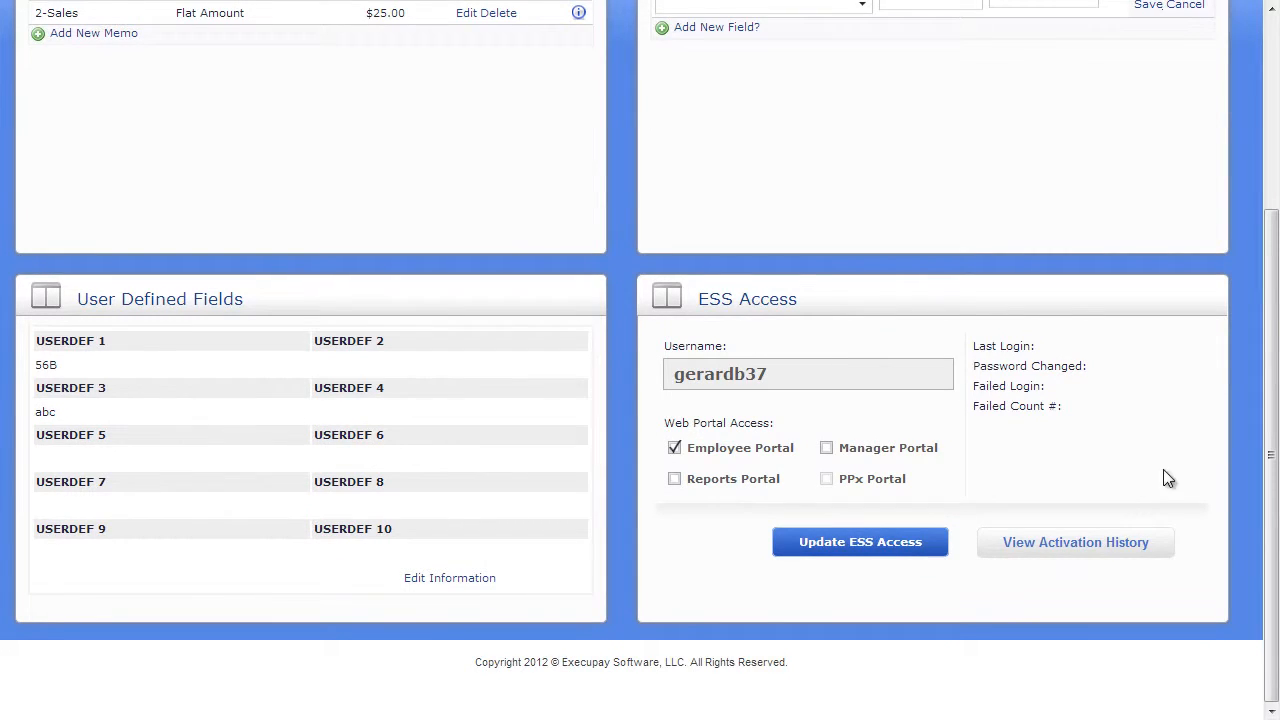
{"action": "left_click_drag", "start_coordinate": [1272, 455], "coordinate": [1274, 247]}
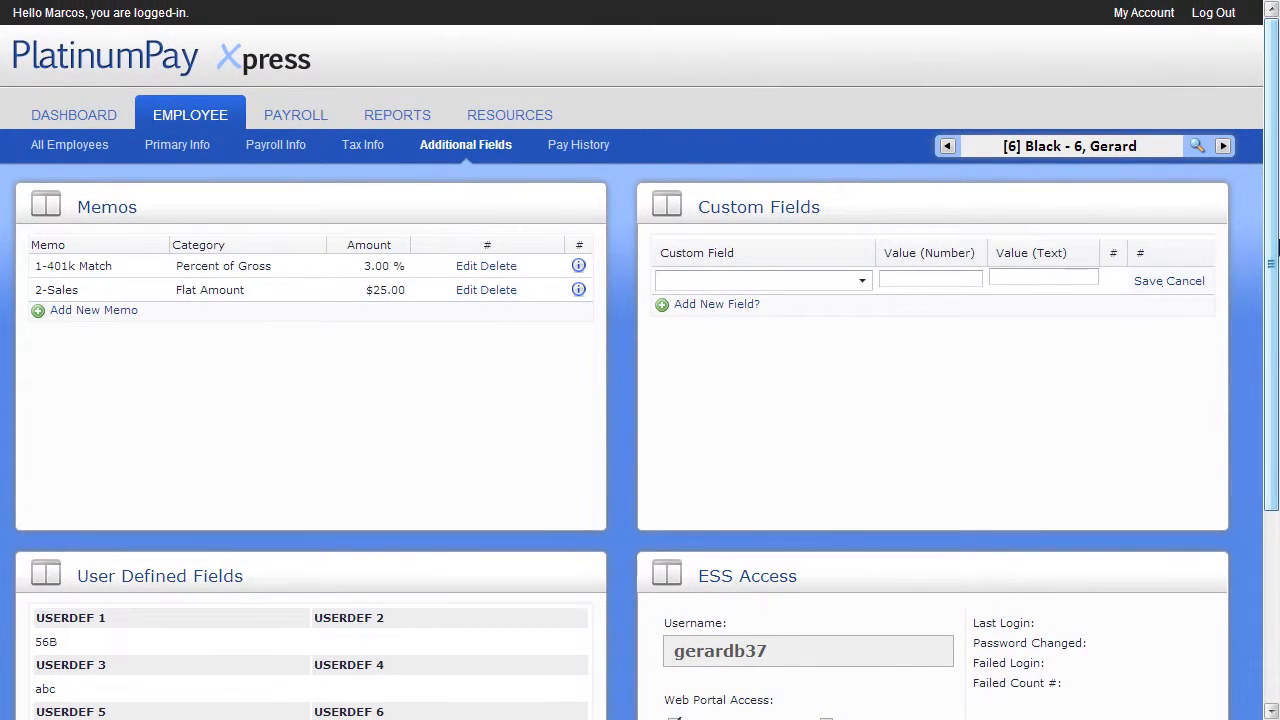
{"action": "left_click", "coordinate": [594, 146]}
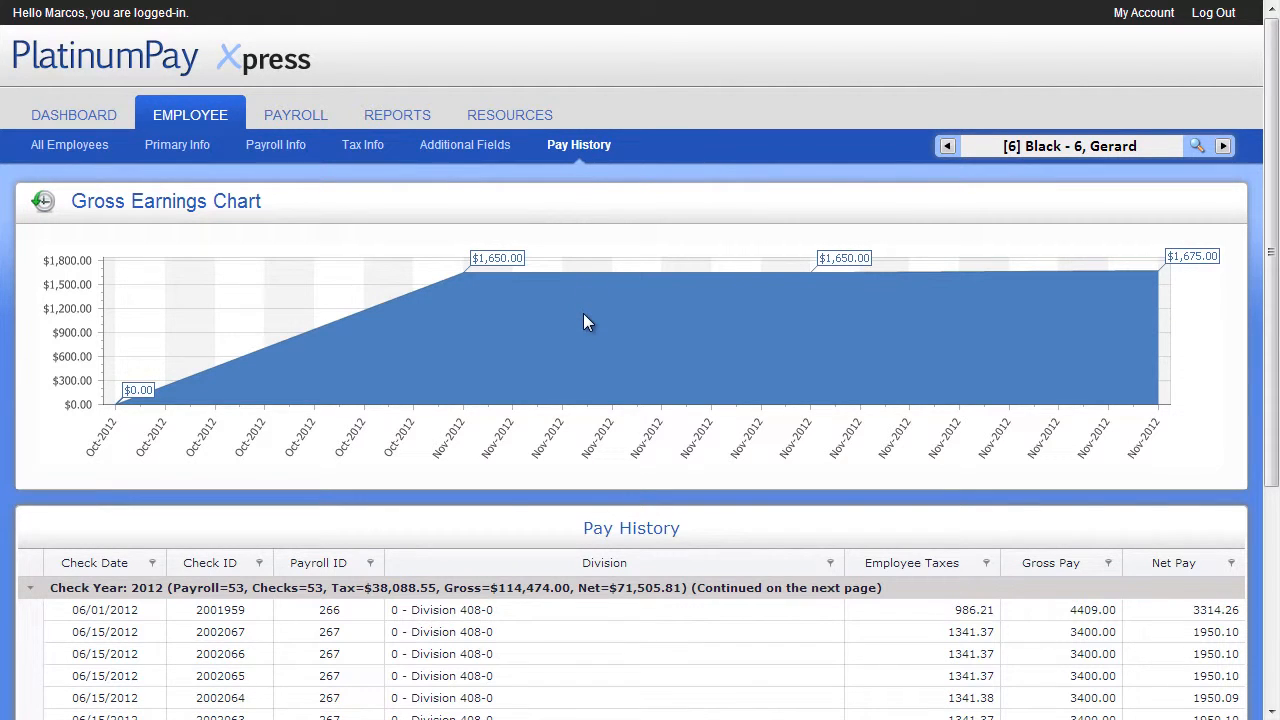
{"action": "scroll", "coordinate": [586, 322], "scroll_direction": "down", "scroll_amount": 3}
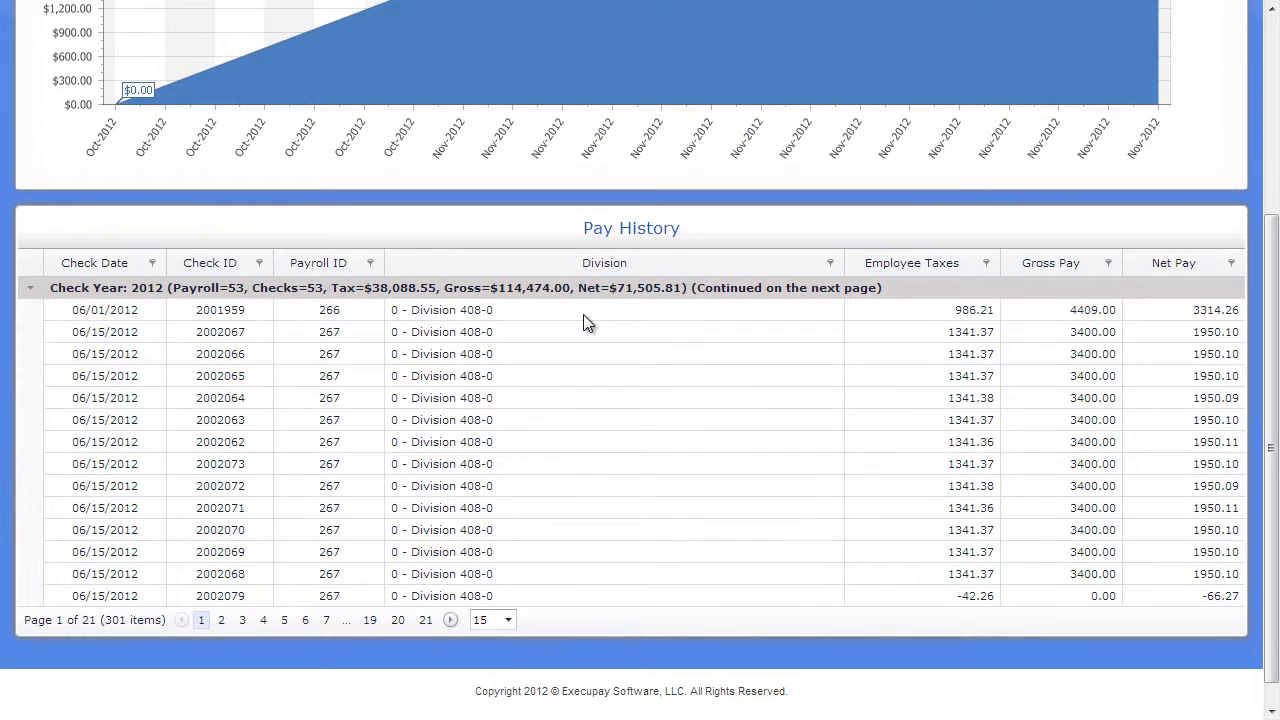
{"action": "scroll", "coordinate": [583, 314], "scroll_direction": "up", "scroll_amount": 3}
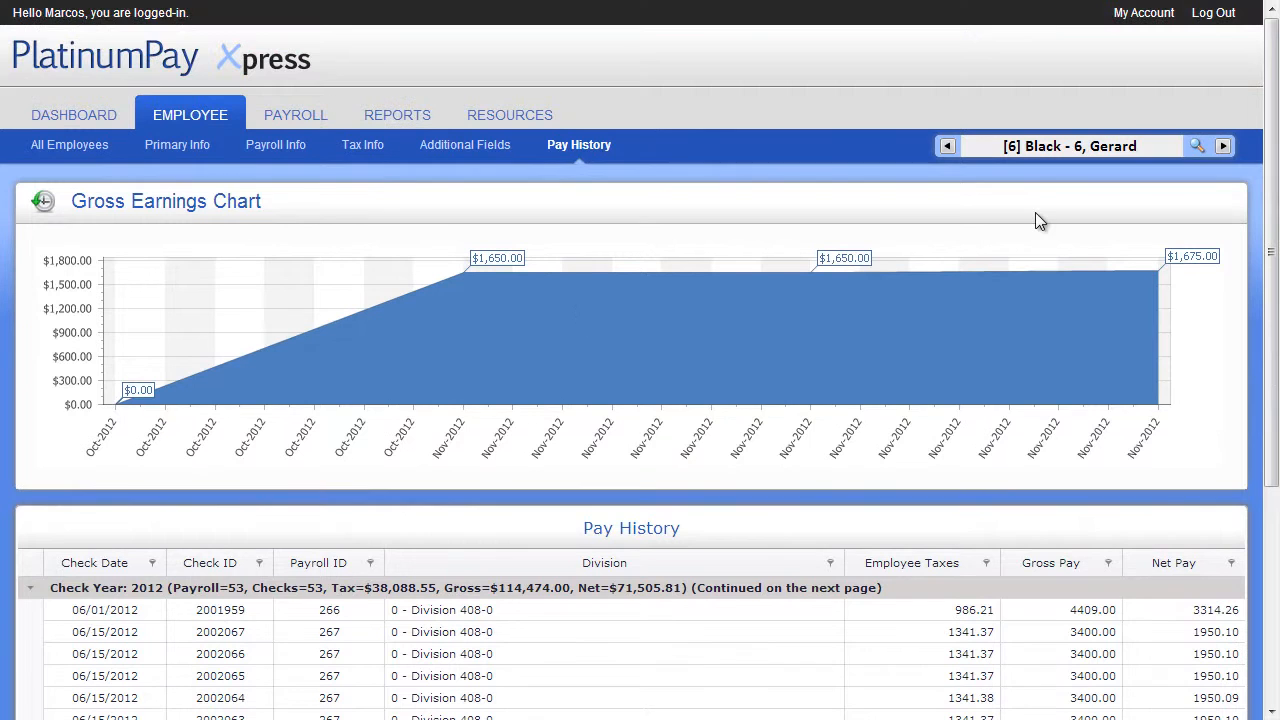
Switch the pay history to the employee listed directly below the current one, and return to the list of all employees
{"action": "left_click", "coordinate": [1197, 147]}
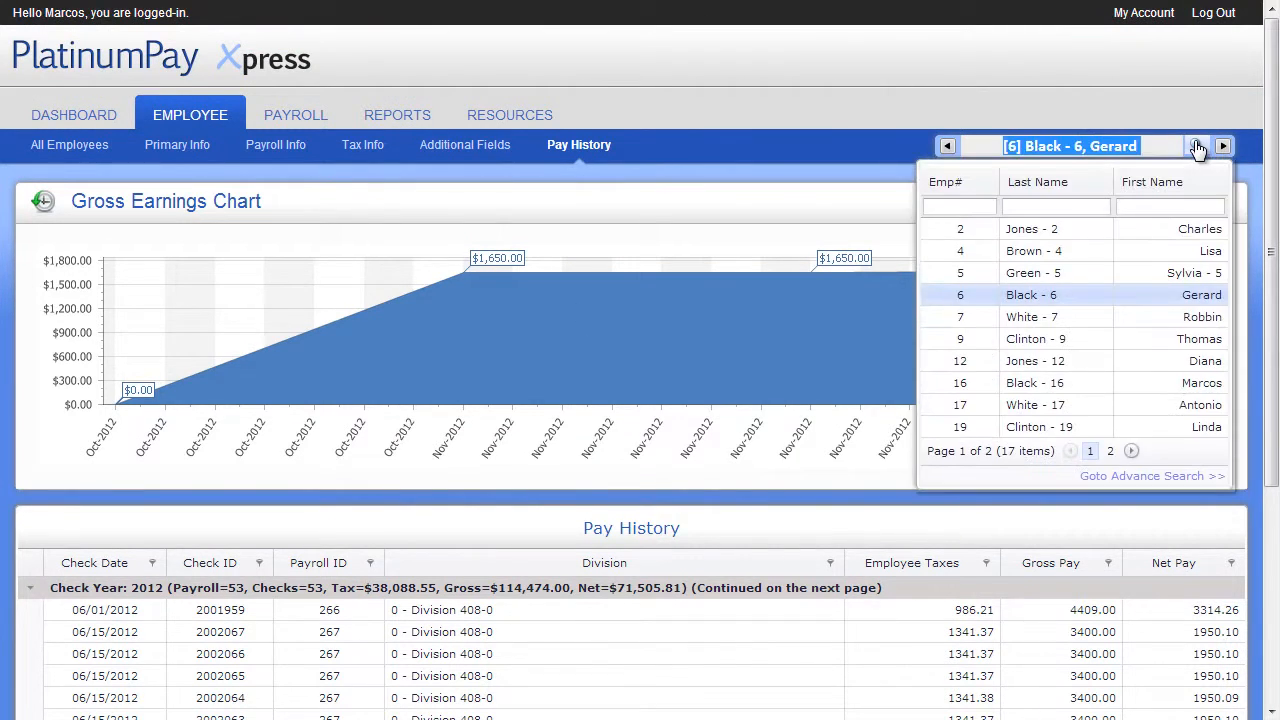
{"action": "left_click", "coordinate": [1017, 316]}
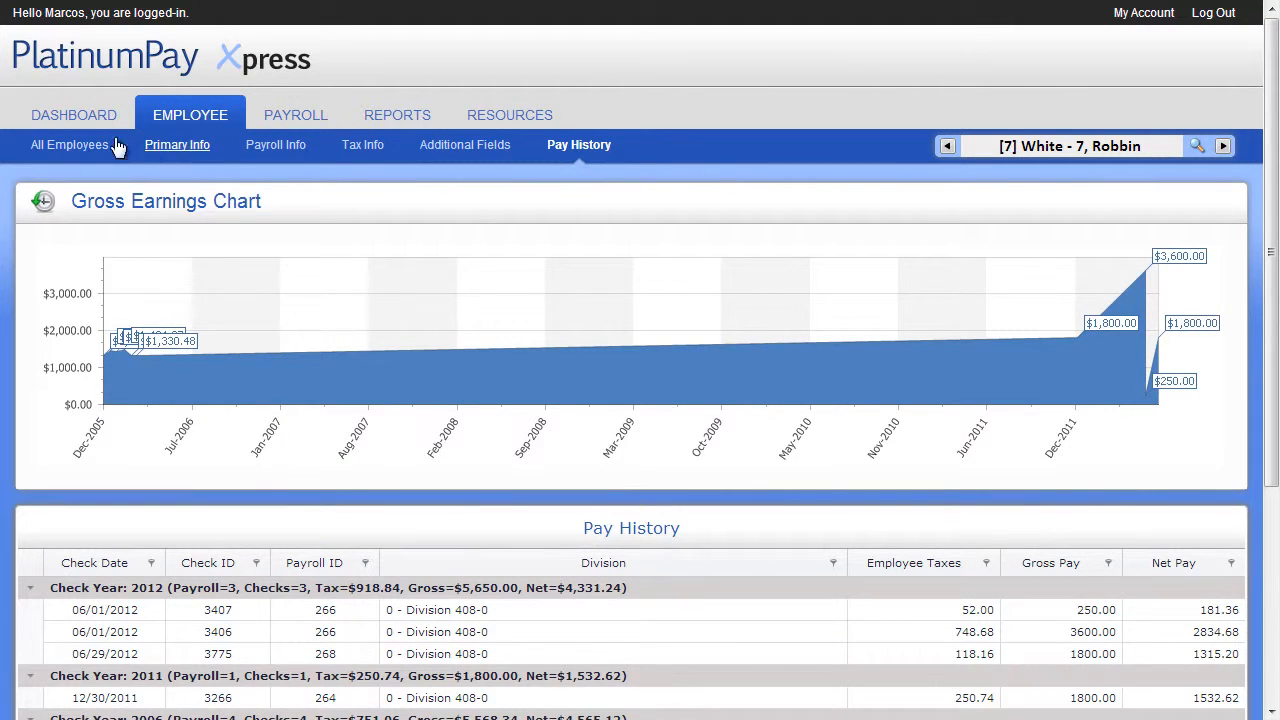
{"action": "left_click", "coordinate": [81, 142]}
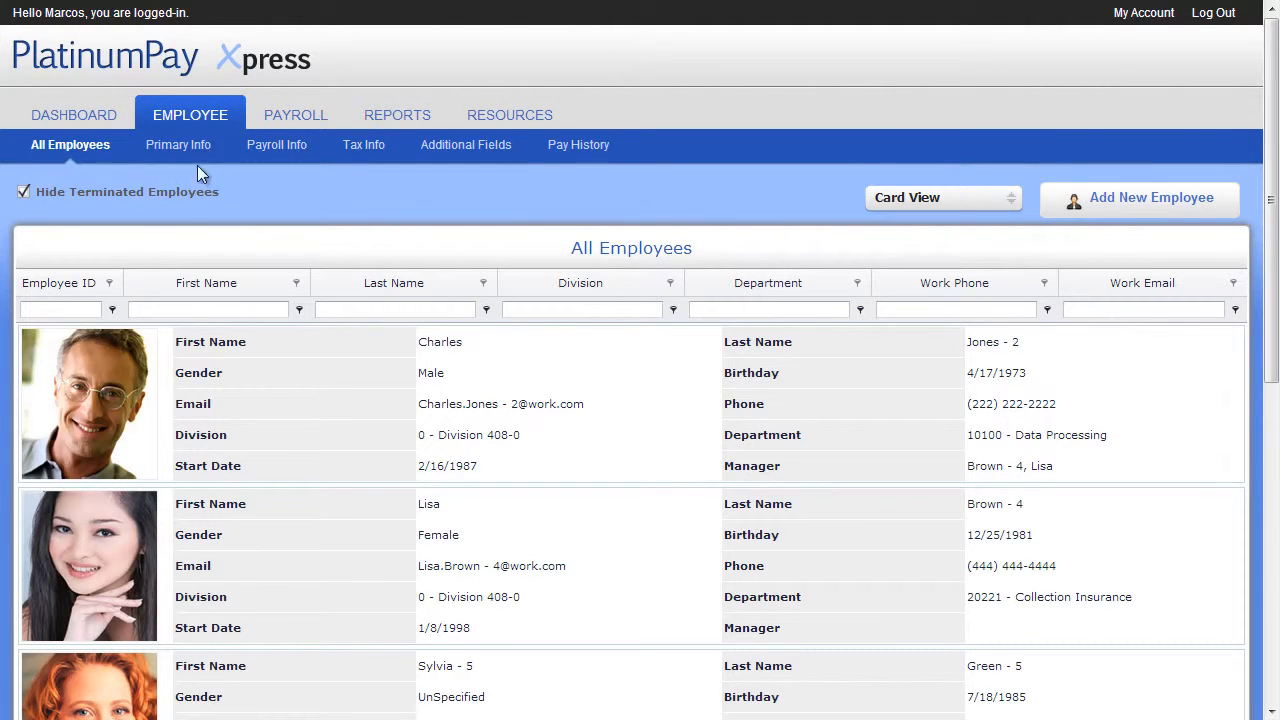
Run and confirm a 1-Step payroll, and show its payroll totals
{"action": "left_click", "coordinate": [292, 116]}
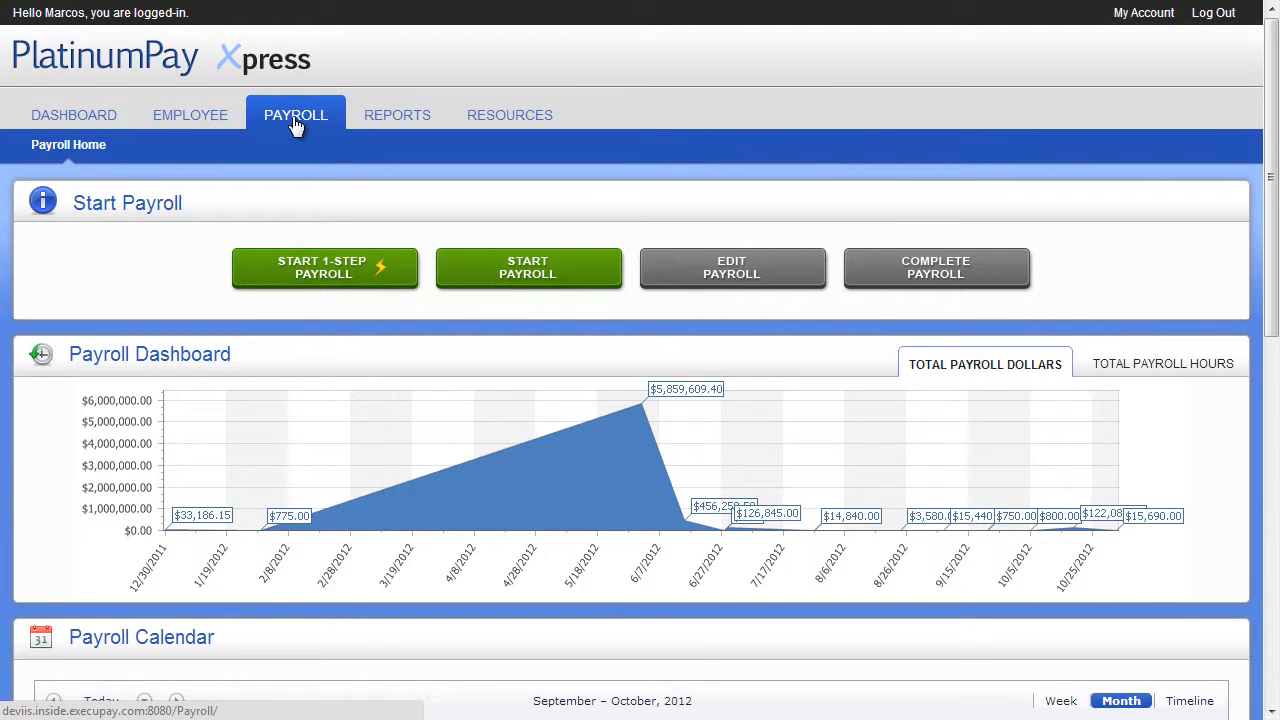
{"action": "left_click", "coordinate": [306, 259]}
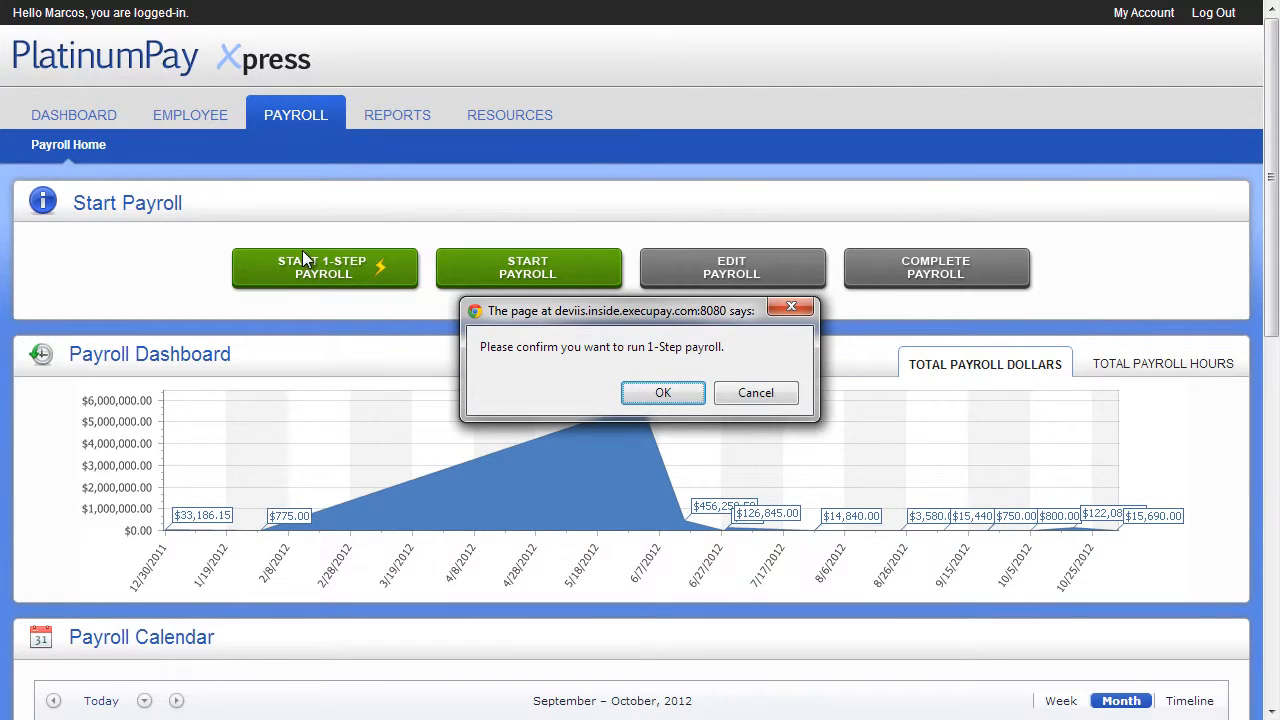
{"action": "left_click", "coordinate": [661, 393]}
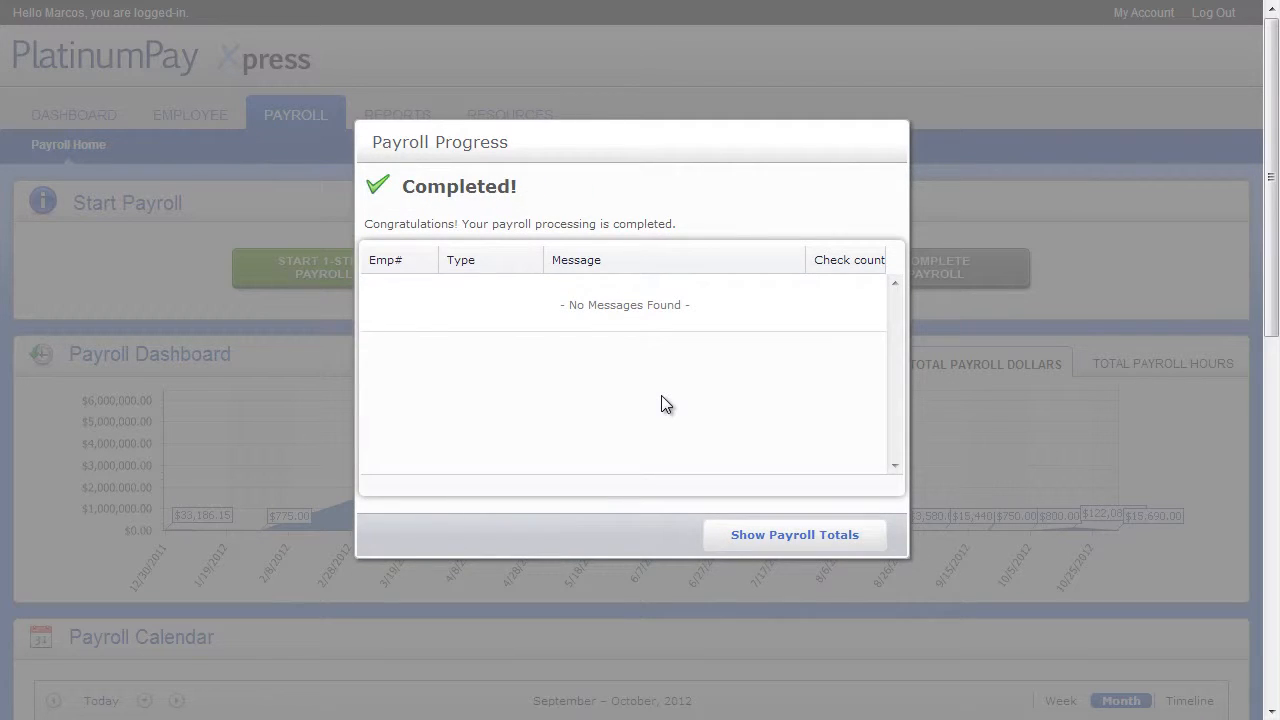
{"action": "left_click", "coordinate": [765, 540]}
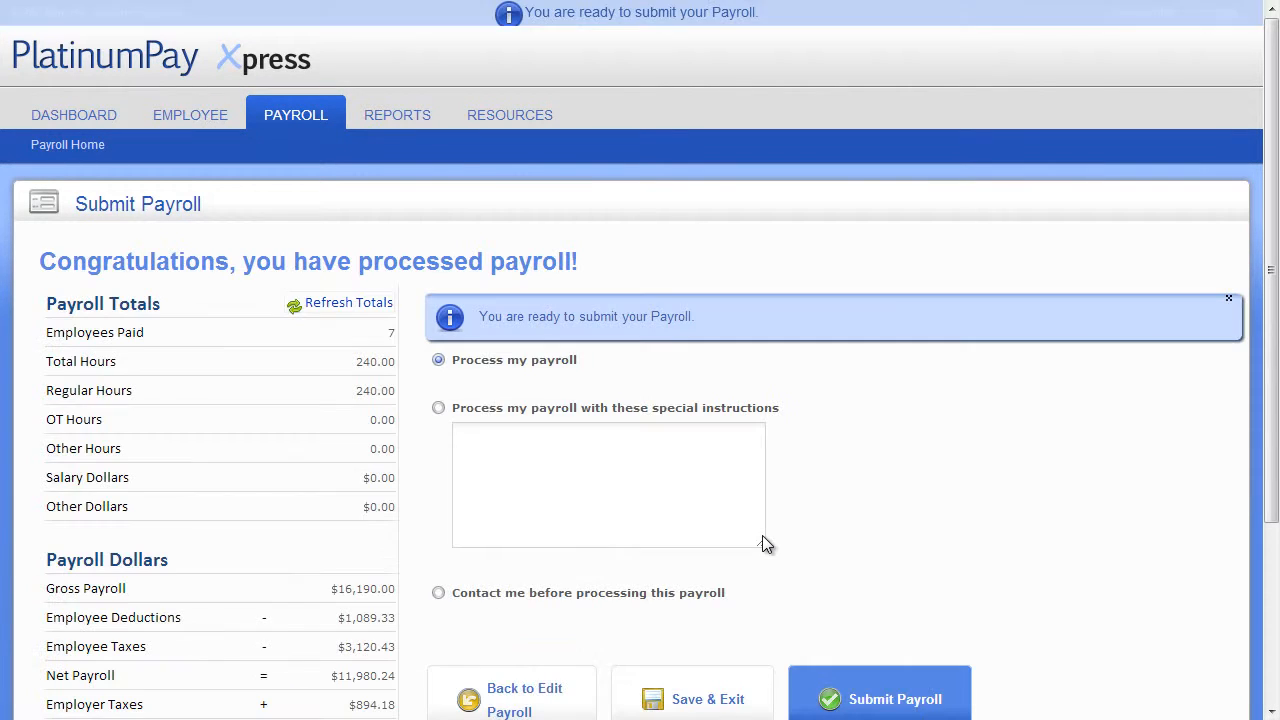
Submit the processed payroll with the Process my payroll option and confirm the submission
{"action": "scroll", "coordinate": [763, 540], "scroll_direction": "down", "scroll_amount": 2}
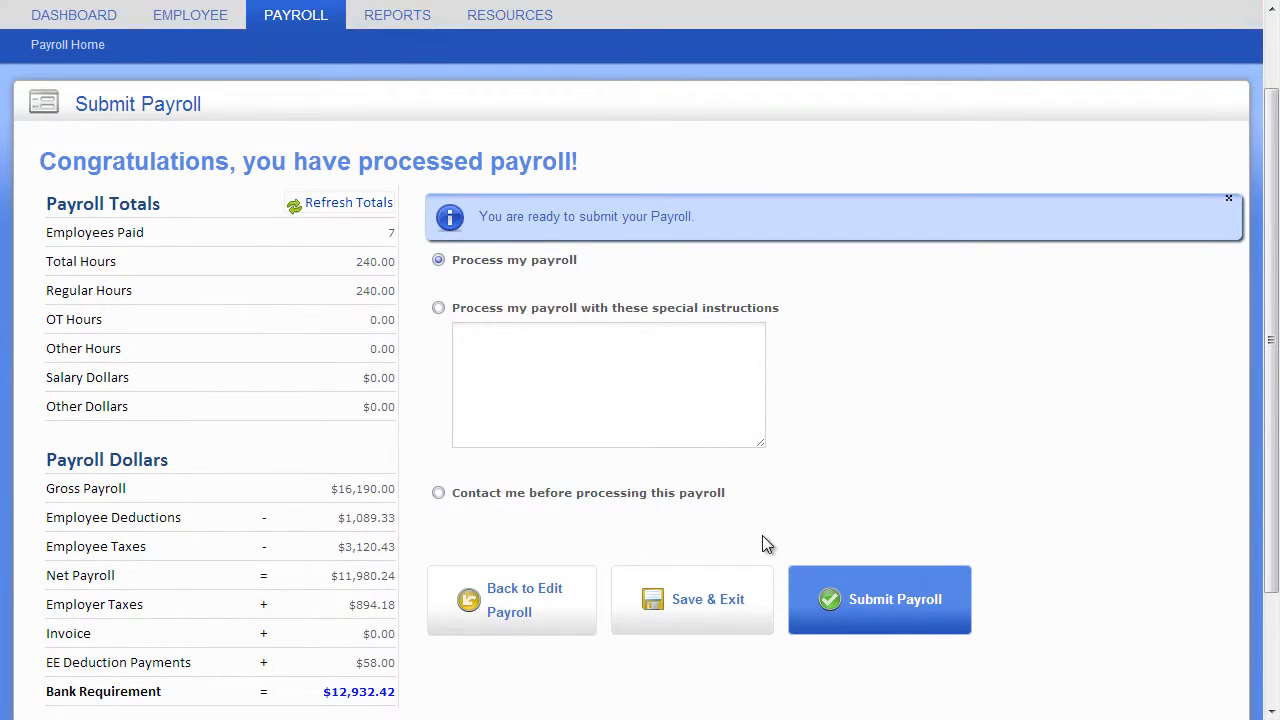
{"action": "left_click", "coordinate": [865, 582]}
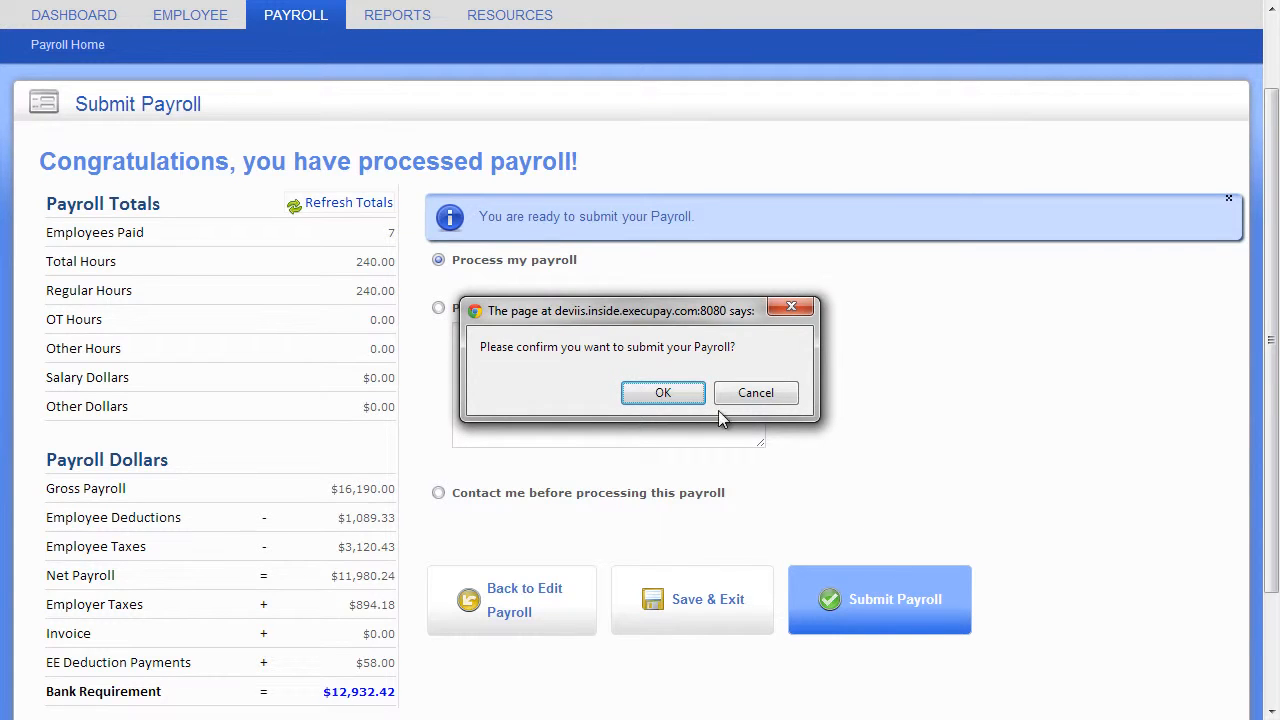
{"action": "left_click", "coordinate": [677, 394]}
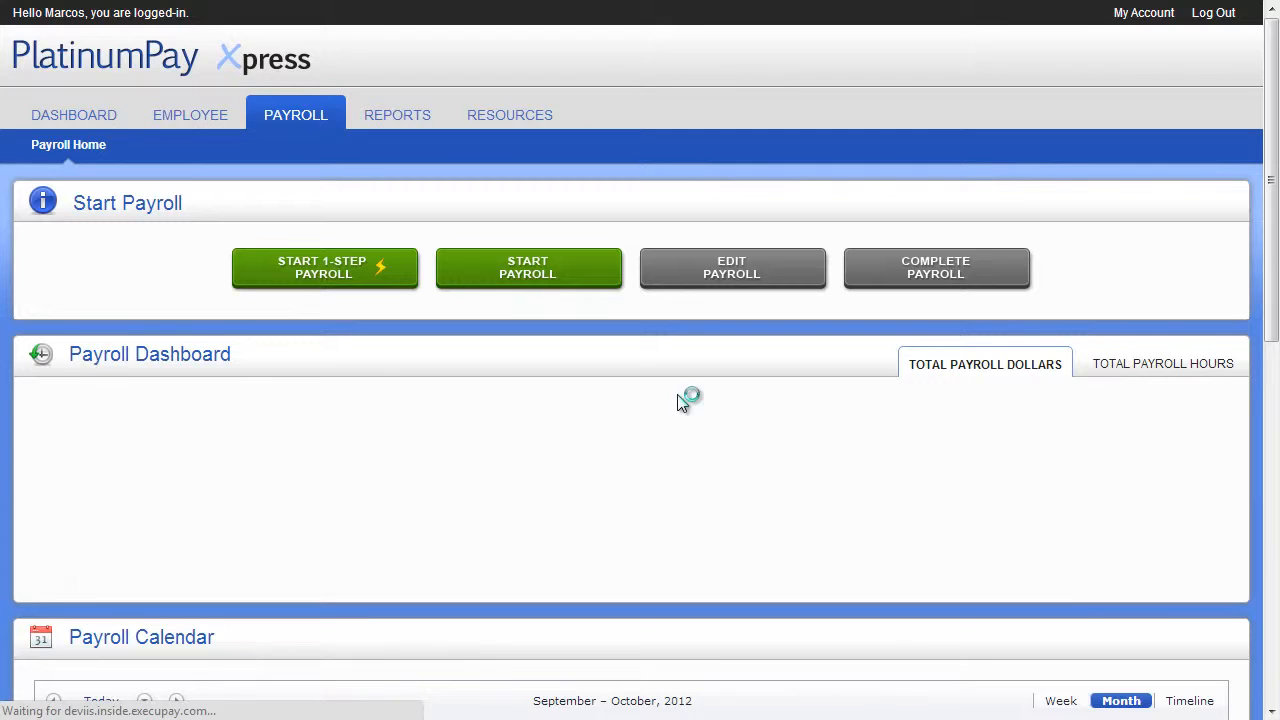
Create a new payroll with pay date 12/28/2012 and exclude the employee in department 34000 from pay
{"action": "left_click", "coordinate": [457, 267]}
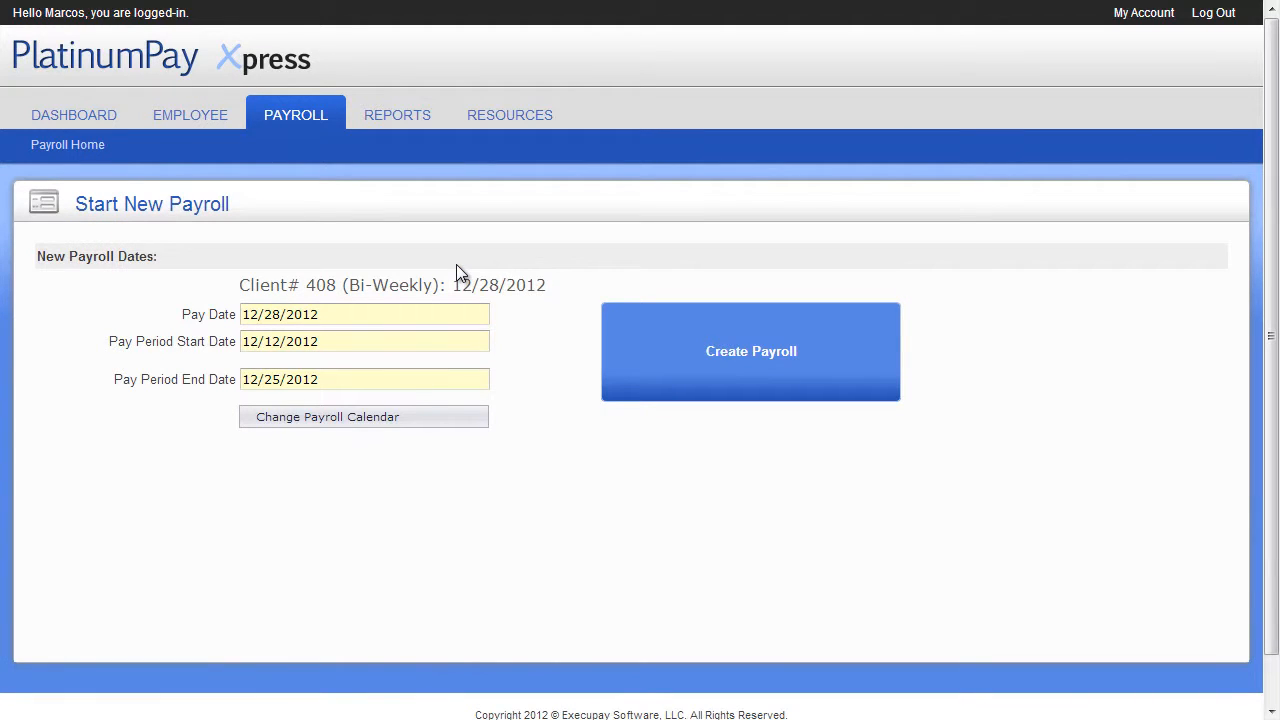
{"action": "left_click", "coordinate": [674, 318]}
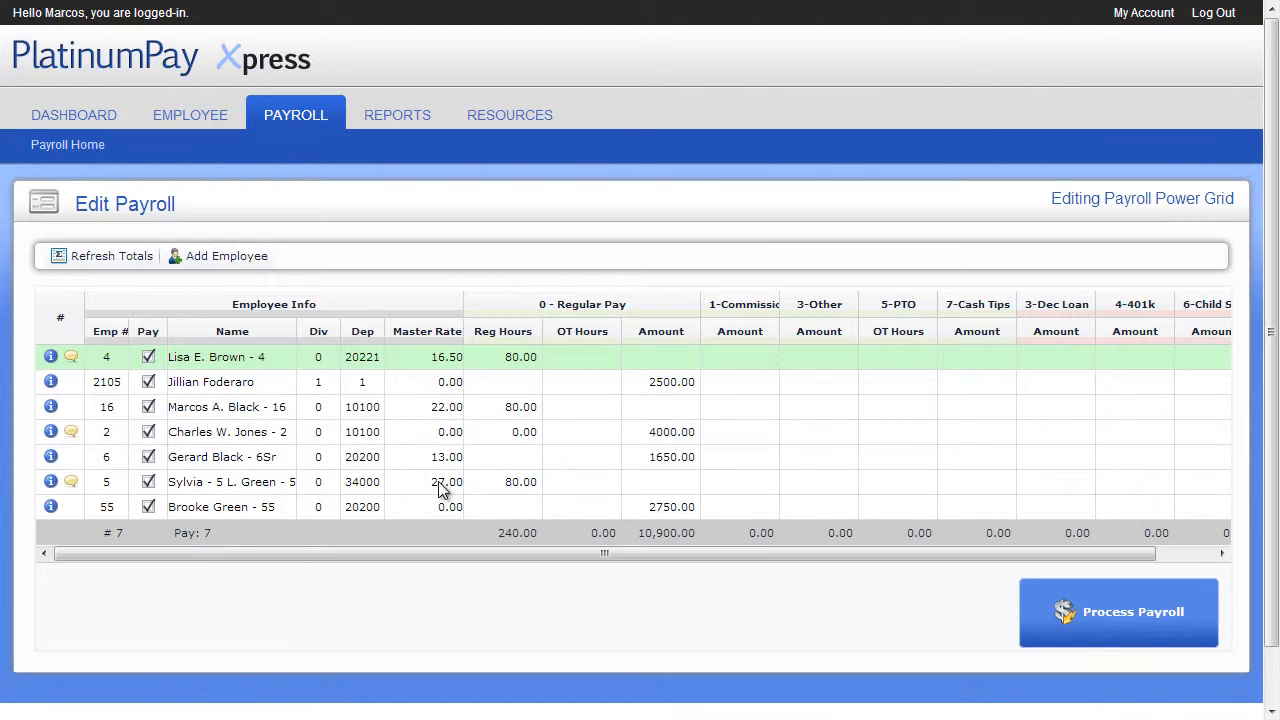
{"action": "left_click", "coordinate": [148, 483]}
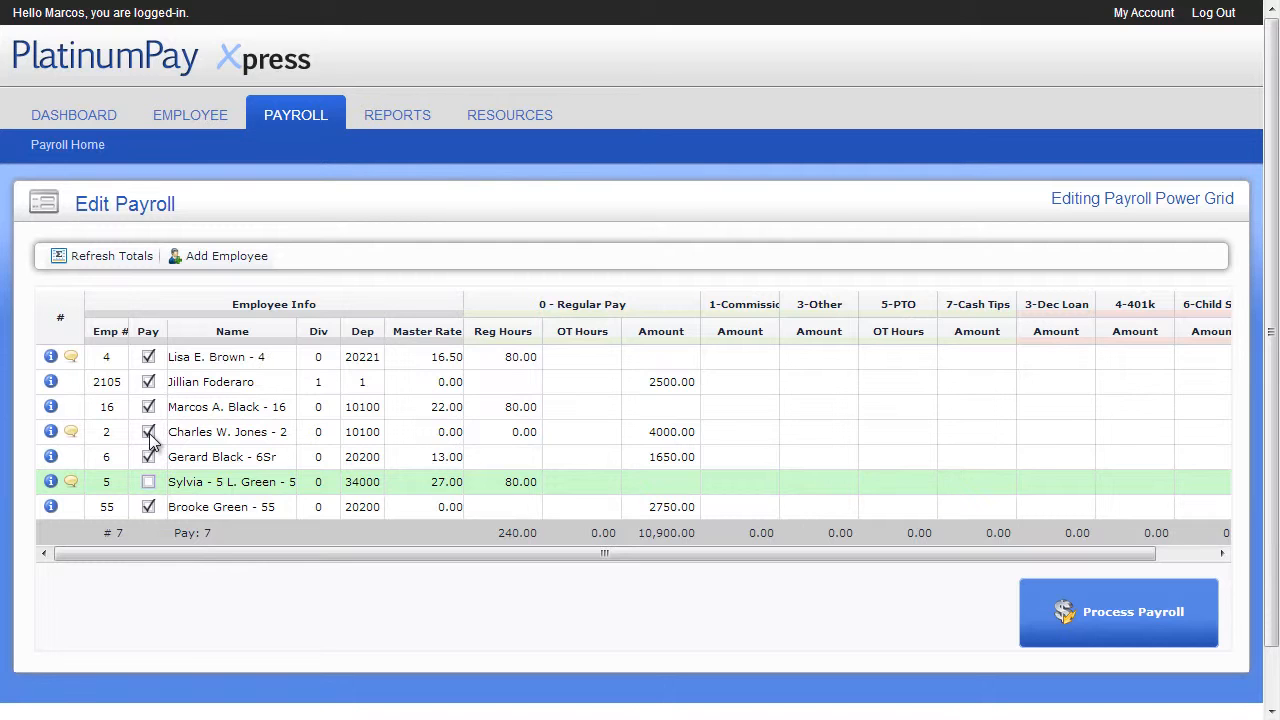
Read all the notes attached to the employee with the 4000.00 regular pay amount and close them
{"action": "left_click", "coordinate": [71, 434]}
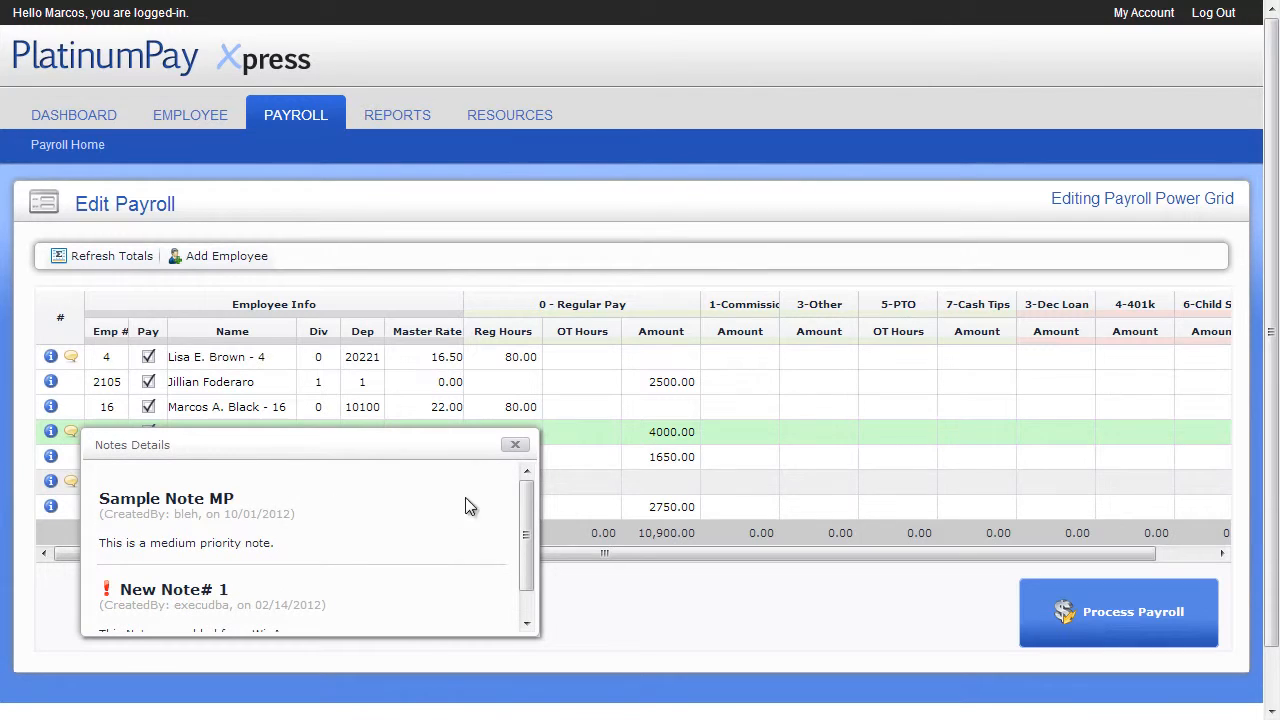
{"action": "left_click_drag", "start_coordinate": [526, 500], "coordinate": [527, 527]}
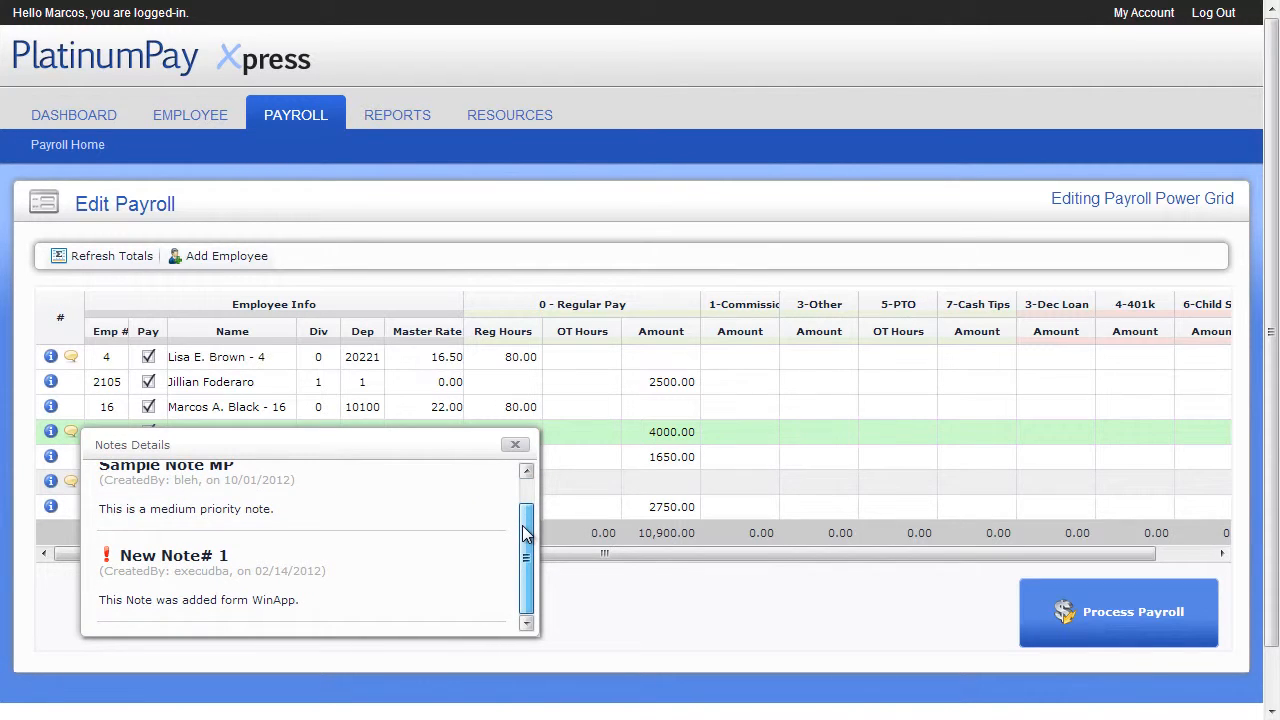
{"action": "left_click", "coordinate": [517, 446]}
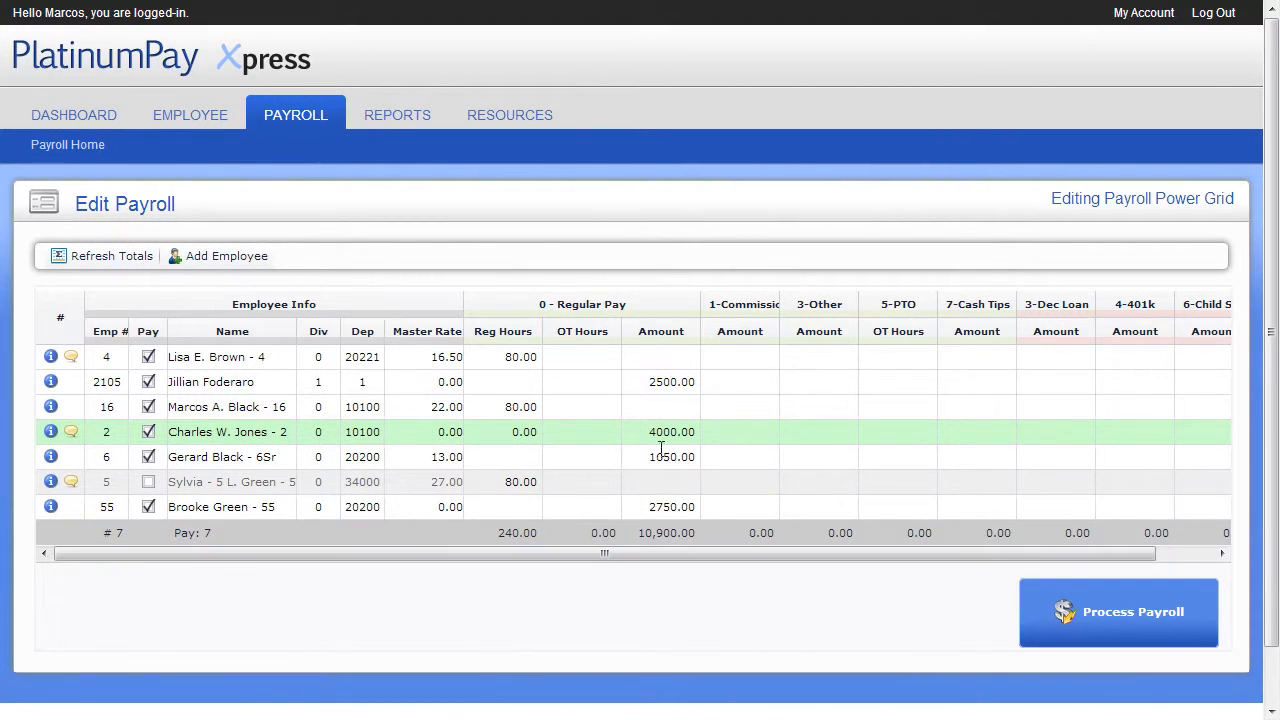
Move cell by cell through the earnings and deduction columns of the payroll grid, across several employee rows, without entering values
{"action": "left_click", "coordinate": [737, 410]}
{"action": "key", "text": "Down"}
{"action": "key", "text": "Down"}
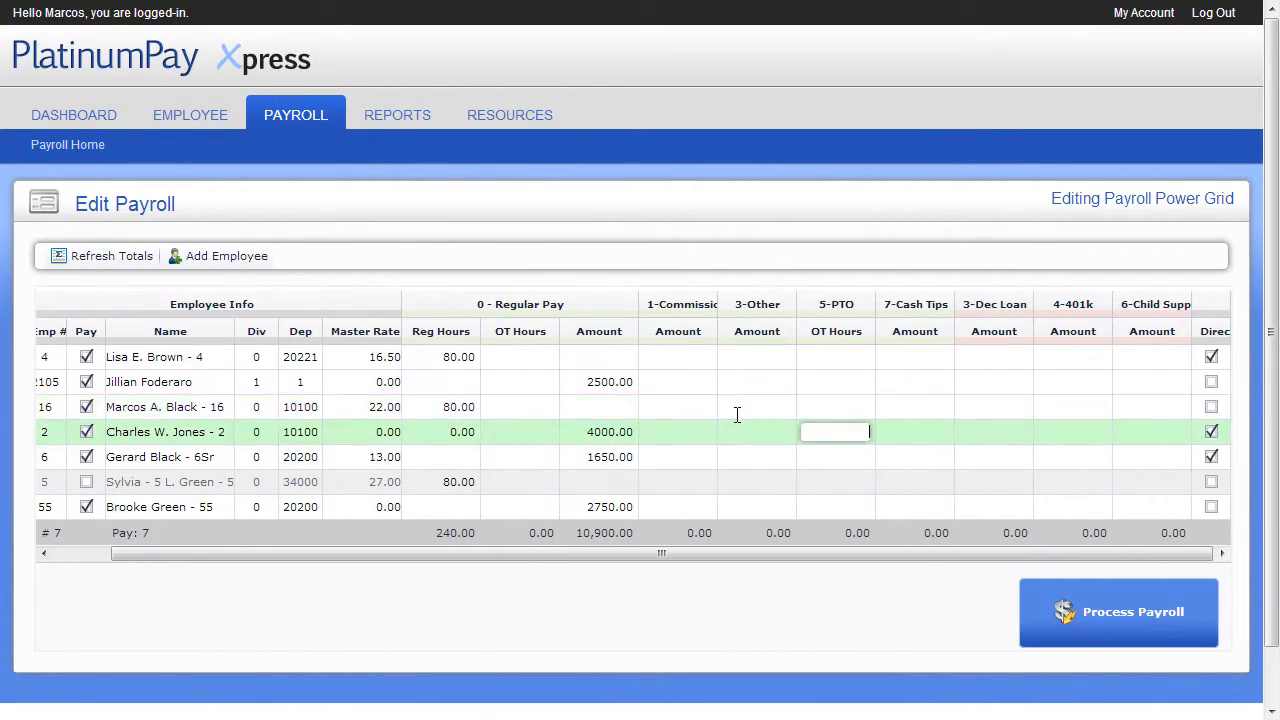
{"action": "key", "text": "Right"}
{"action": "key", "text": "Right"}
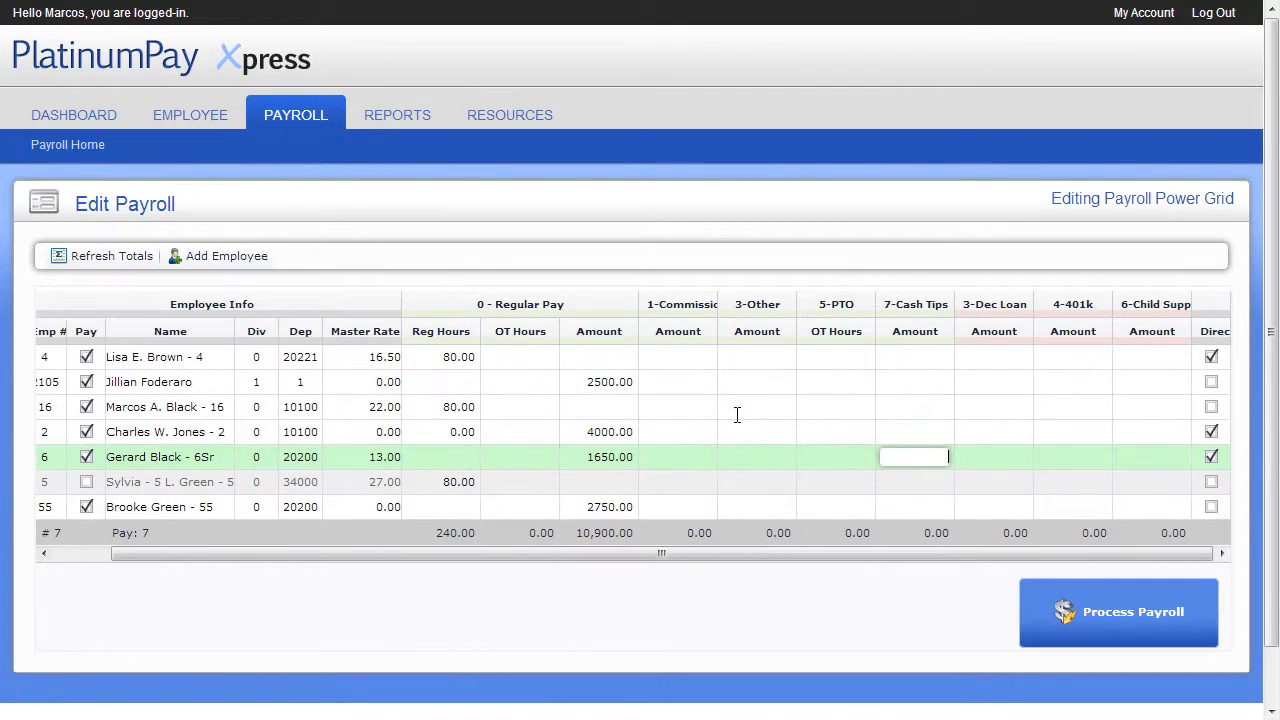
{"action": "key", "text": "Up"}
{"action": "key", "text": "Up"}
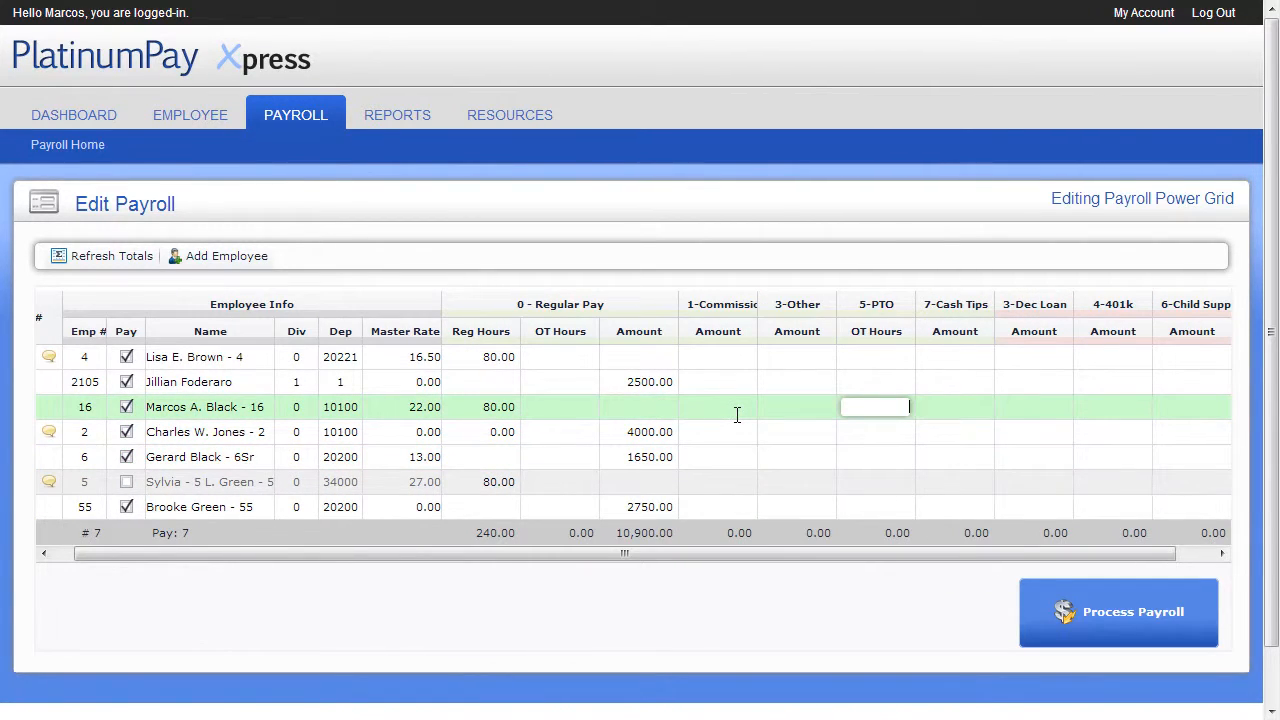
{"action": "key", "text": "Right"}
{"action": "key", "text": "Right"}
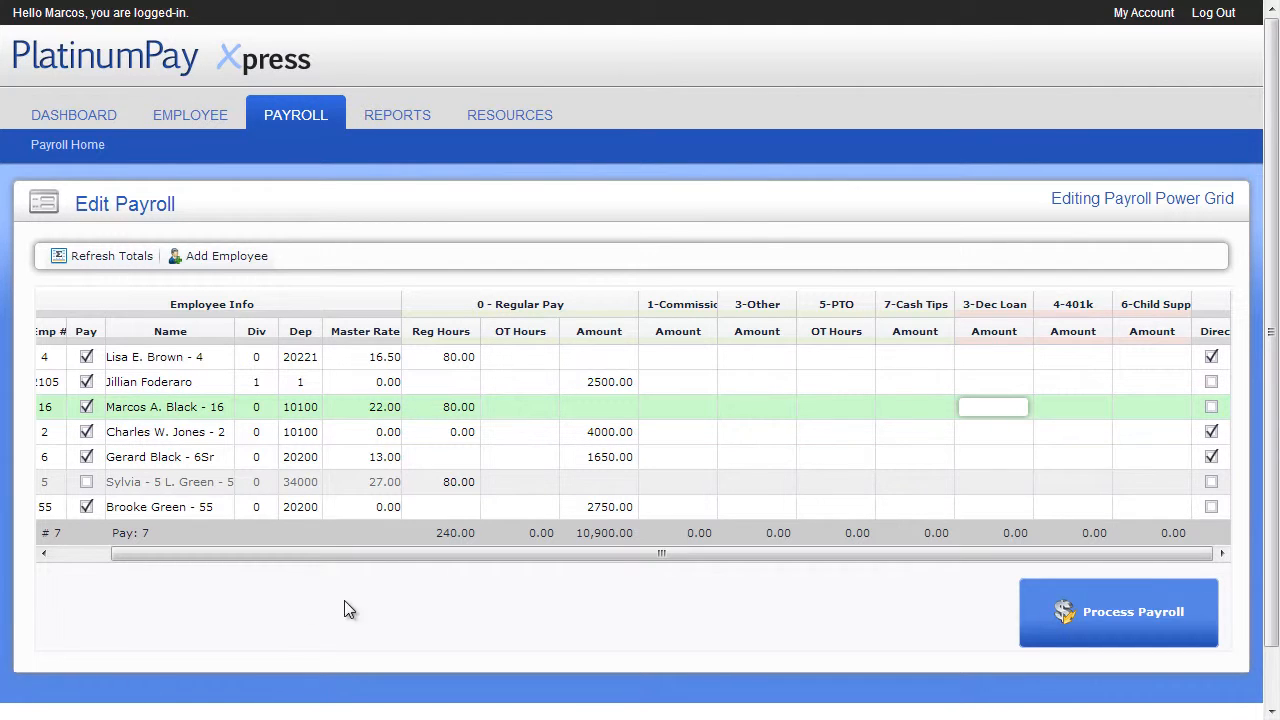
View the row options for the employee in department 34000 and close them without choosing one
{"action": "left_click", "coordinate": [82, 553]}
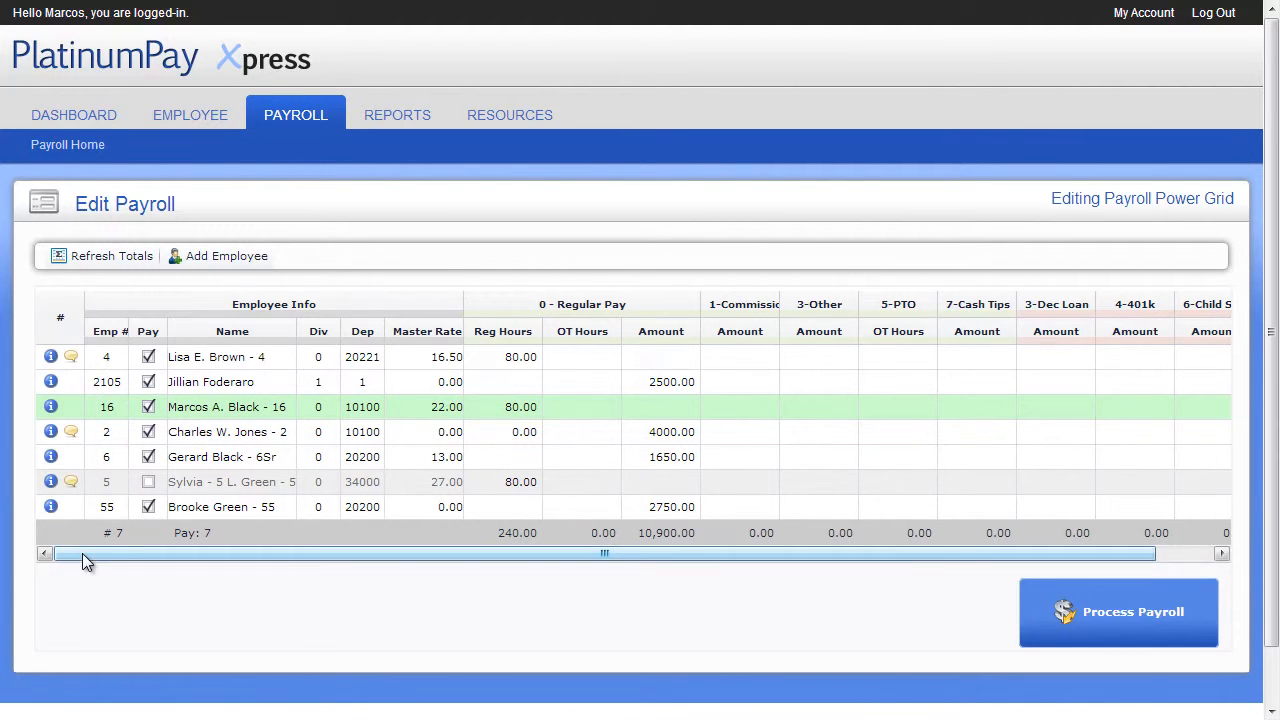
{"action": "left_click", "coordinate": [50, 482]}
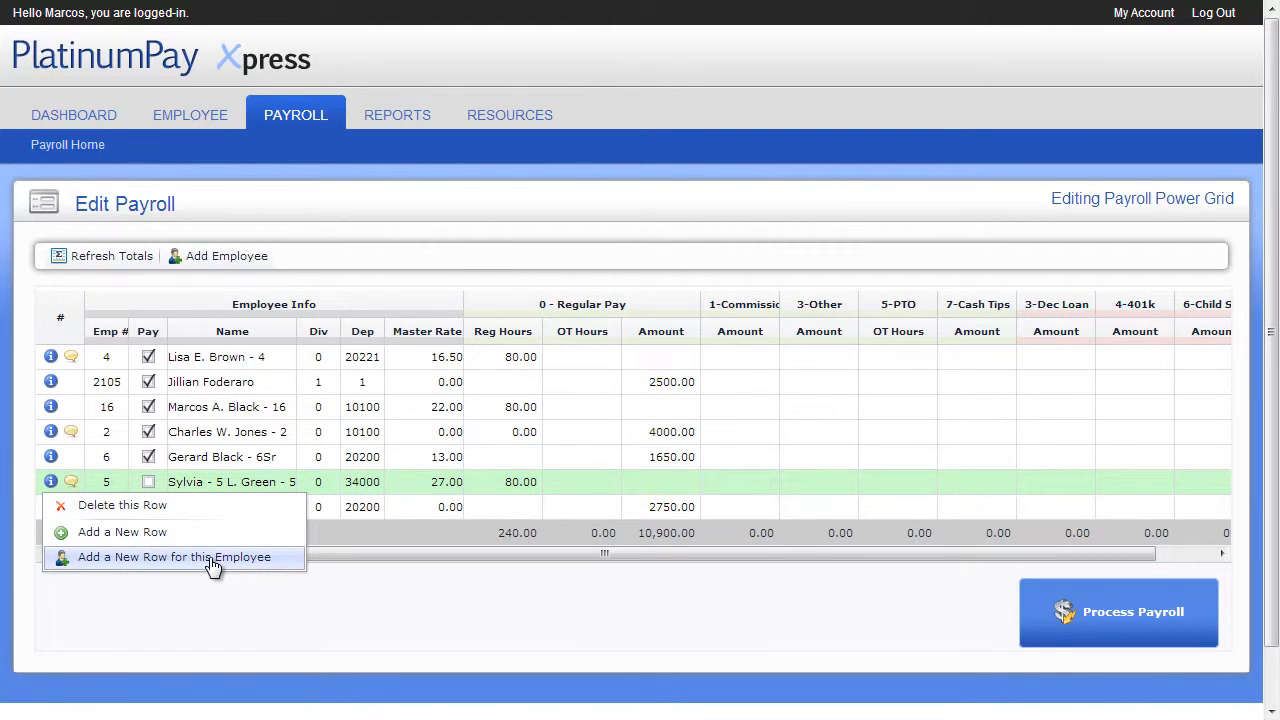
{"action": "left_click", "coordinate": [211, 603]}
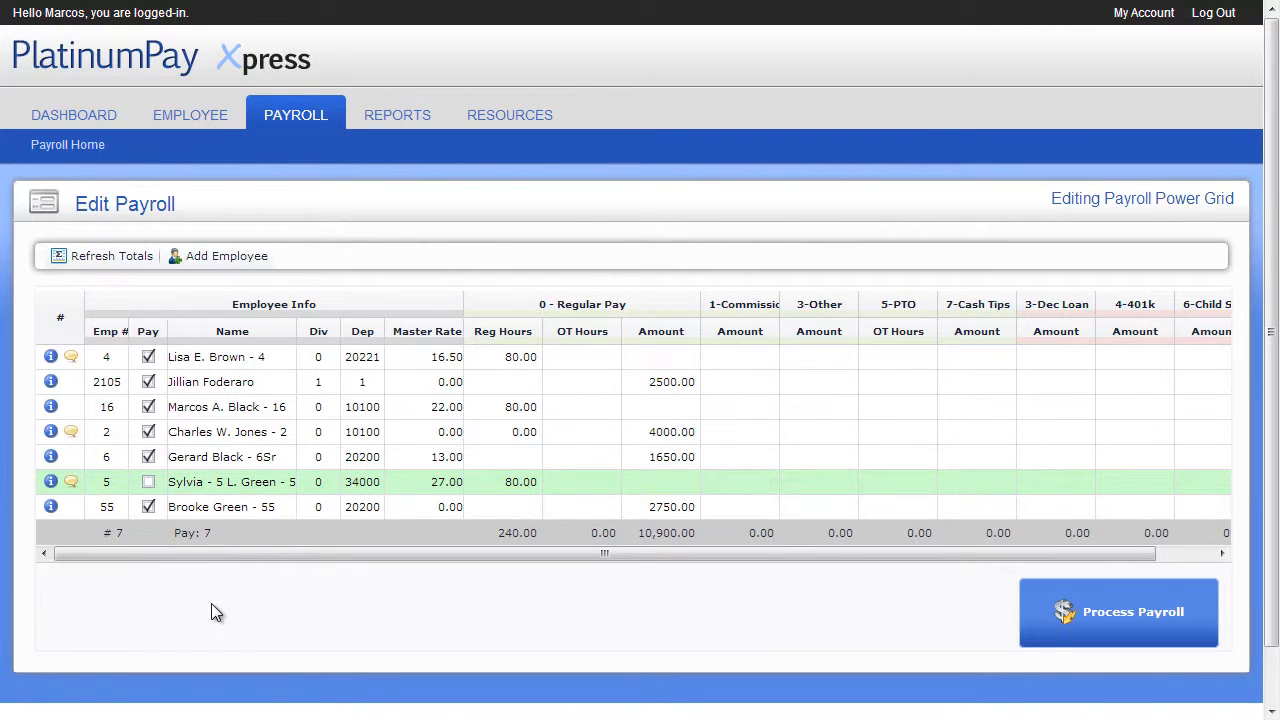
Turn off direct deposit for the employee in department 20221, and enter a commission amount of 100 for the employee in division 1
{"action": "left_click_drag", "start_coordinate": [296, 558], "coordinate": [541, 568]}
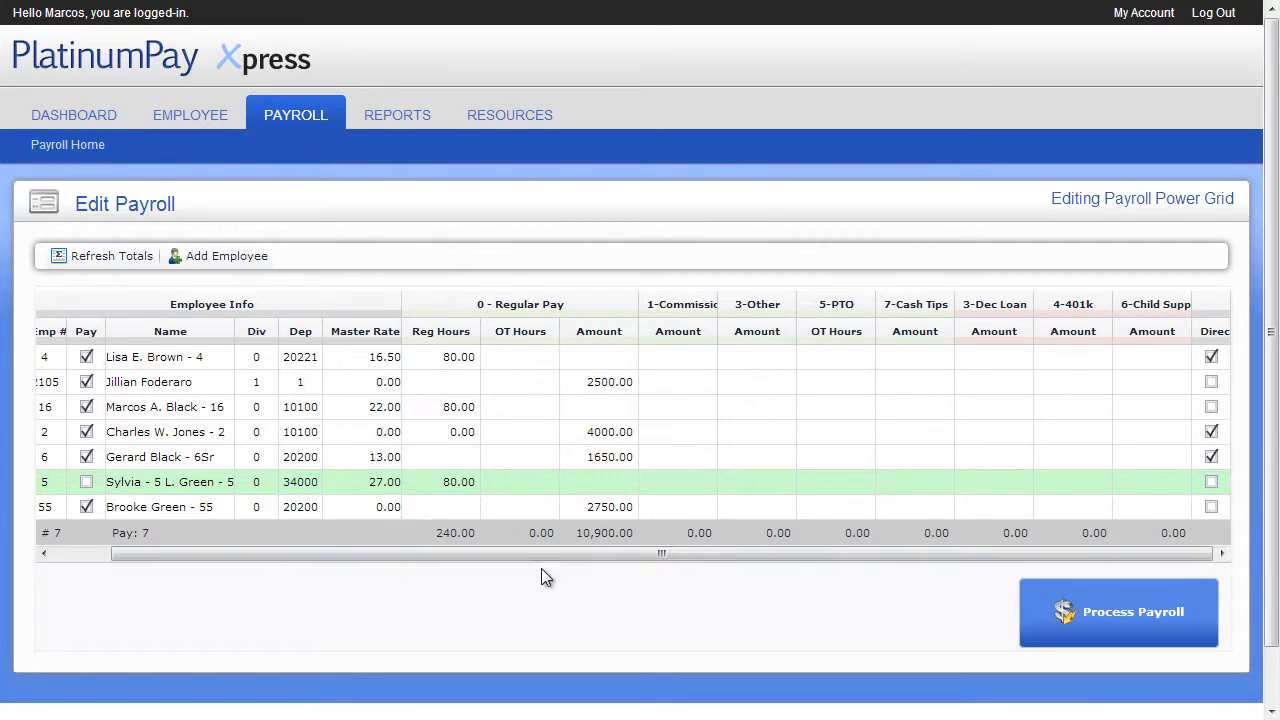
{"action": "left_click", "coordinate": [1211, 357]}
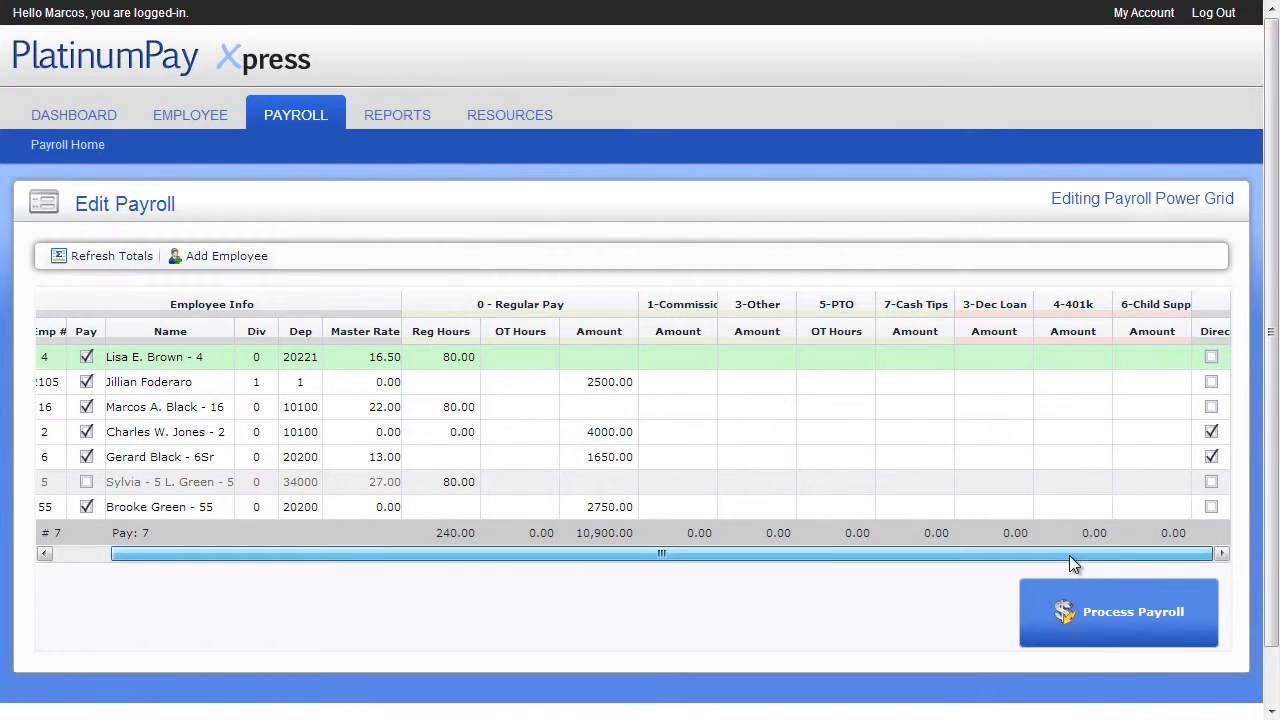
{"action": "left_click_drag", "start_coordinate": [1069, 557], "coordinate": [901, 558]}
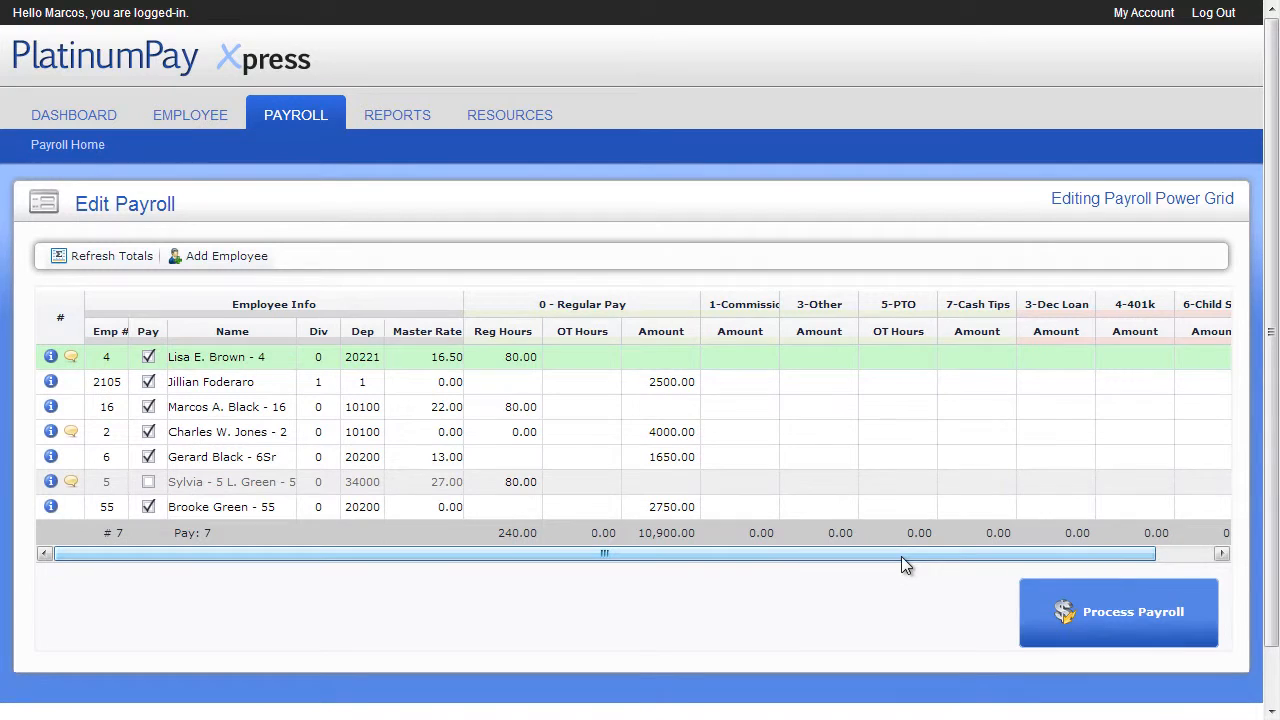
{"action": "left_click", "coordinate": [760, 386]}
{"action": "type", "text": "100"}
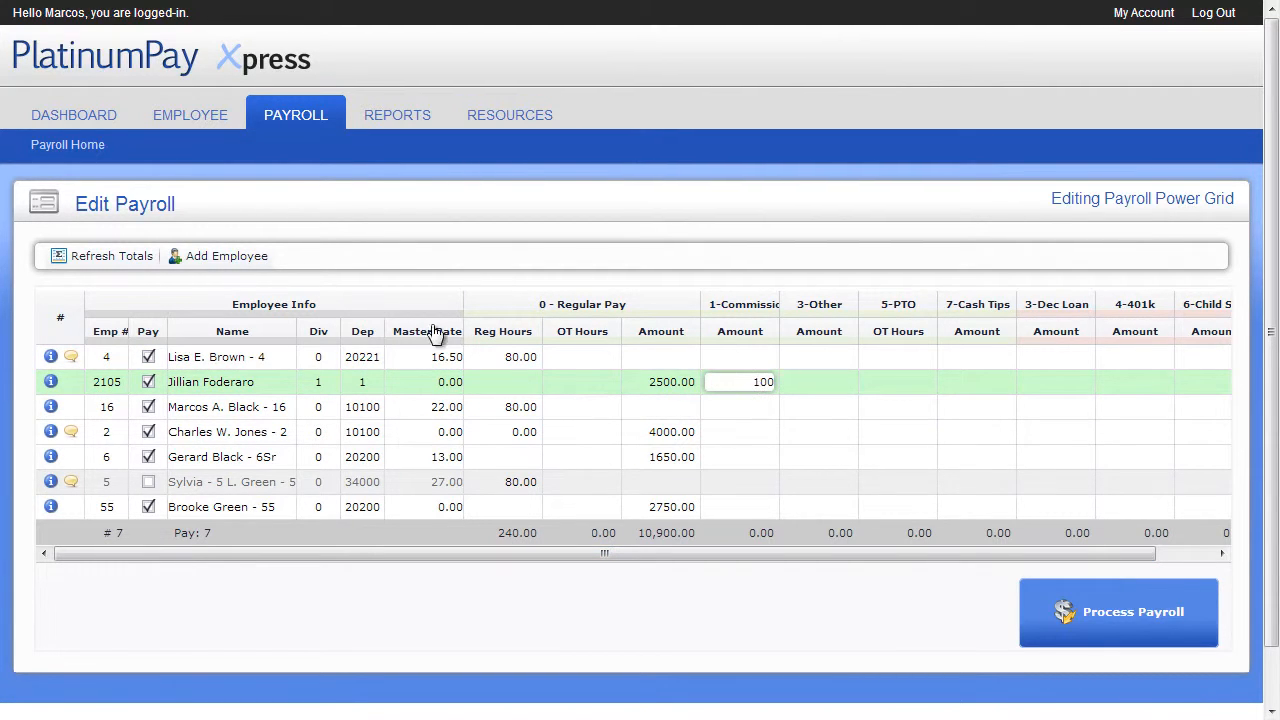
Refresh the payroll grid totals and process the payroll through to its payroll totals
{"action": "left_click", "coordinate": [130, 257]}
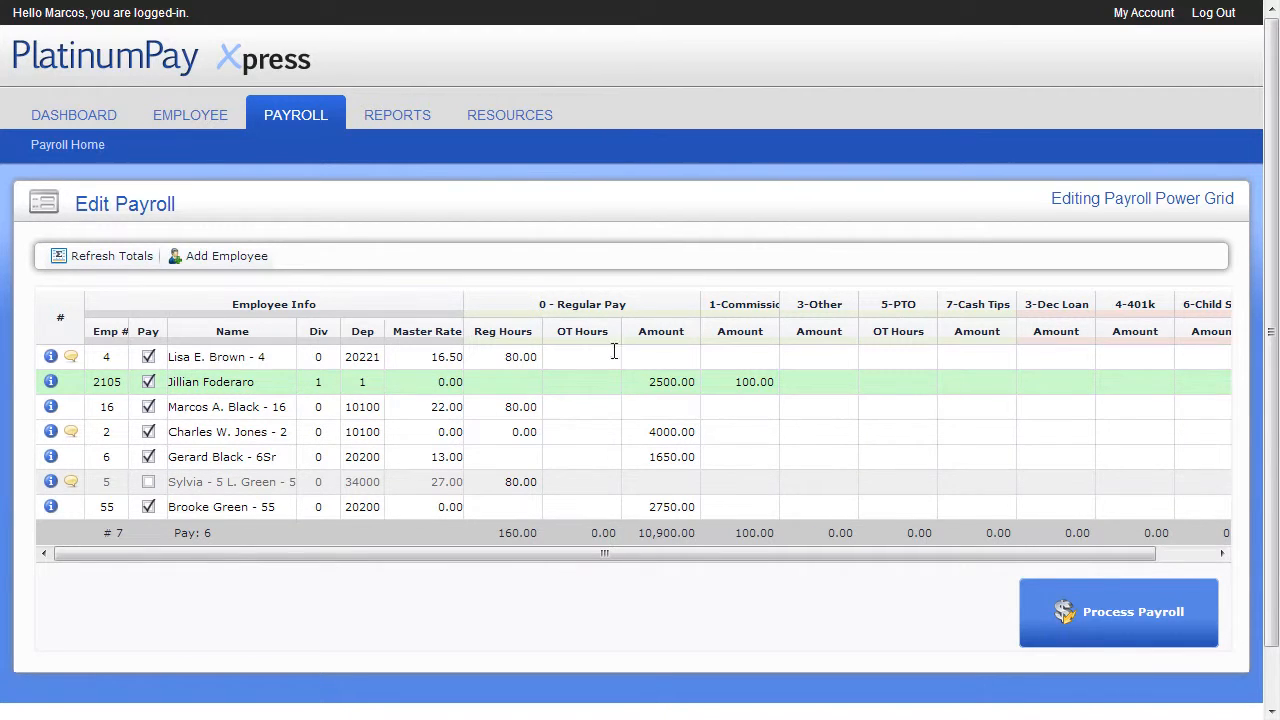
{"action": "left_click", "coordinate": [1090, 615]}
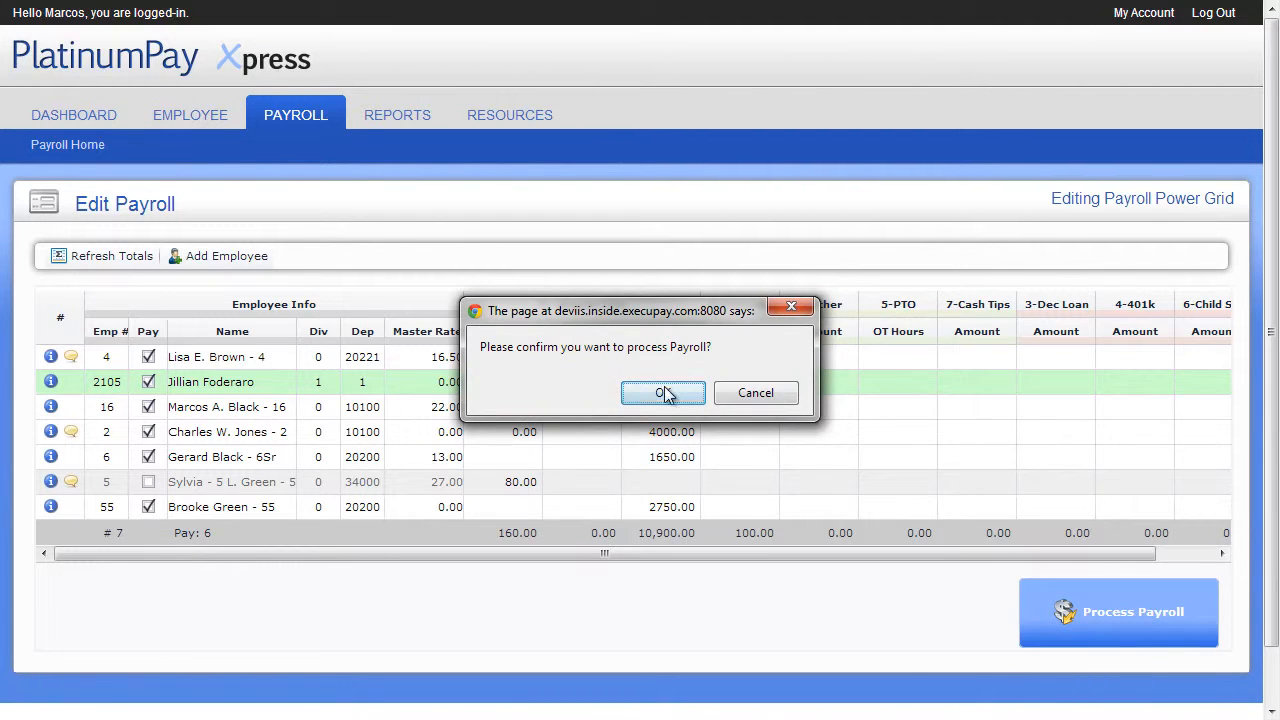
{"action": "left_click", "coordinate": [664, 393]}
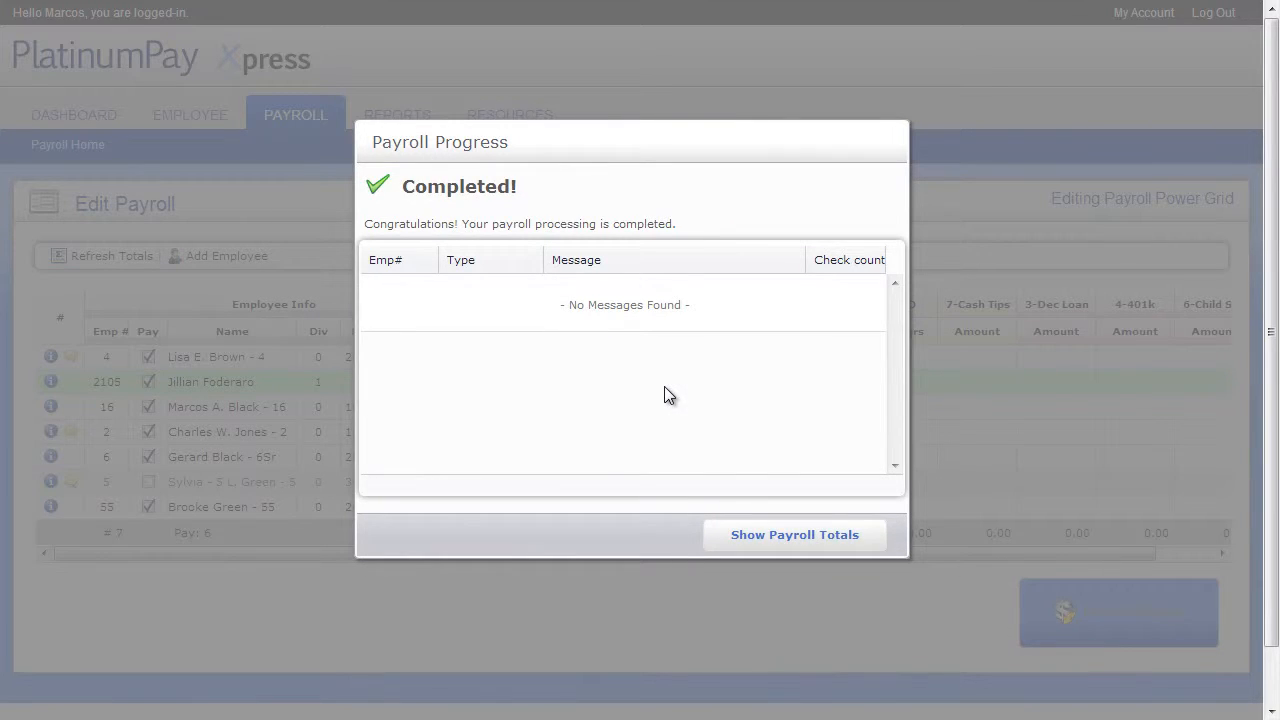
{"action": "left_click", "coordinate": [743, 533]}
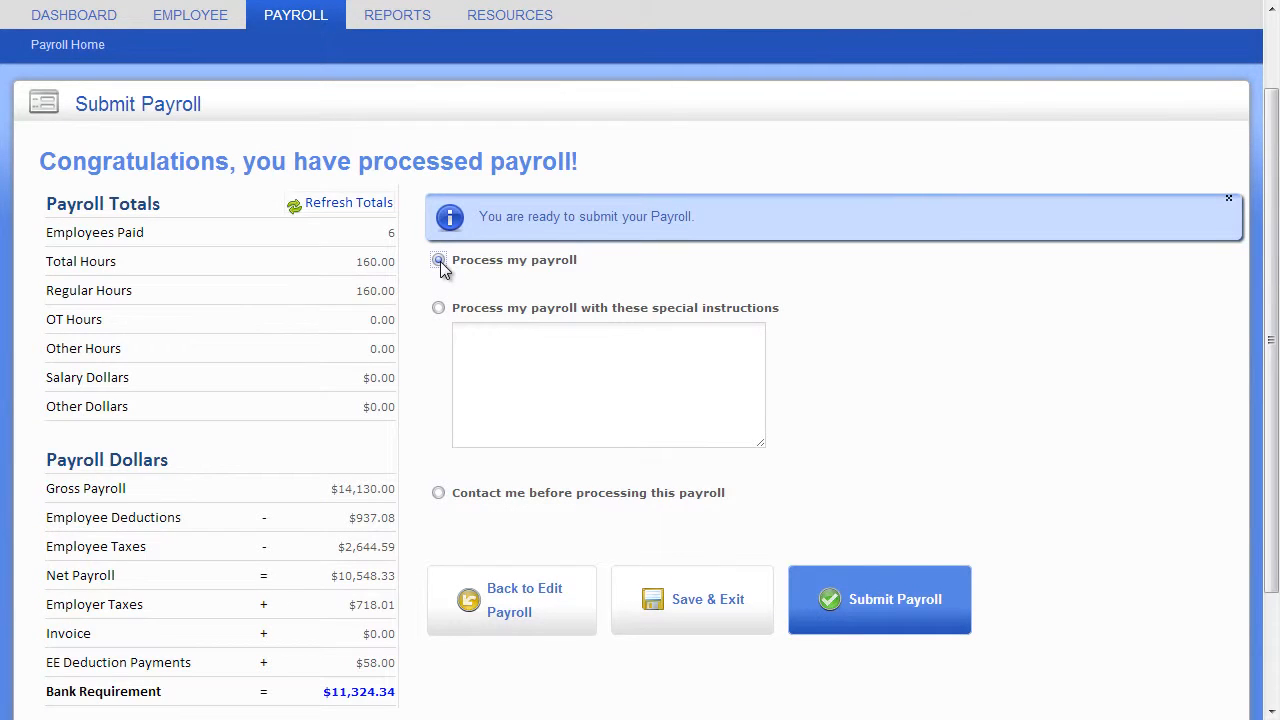
Submit the processed payroll with the plain "Process my payroll" option, without special instructions, and confirm the submission
{"action": "left_click", "coordinate": [440, 262]}
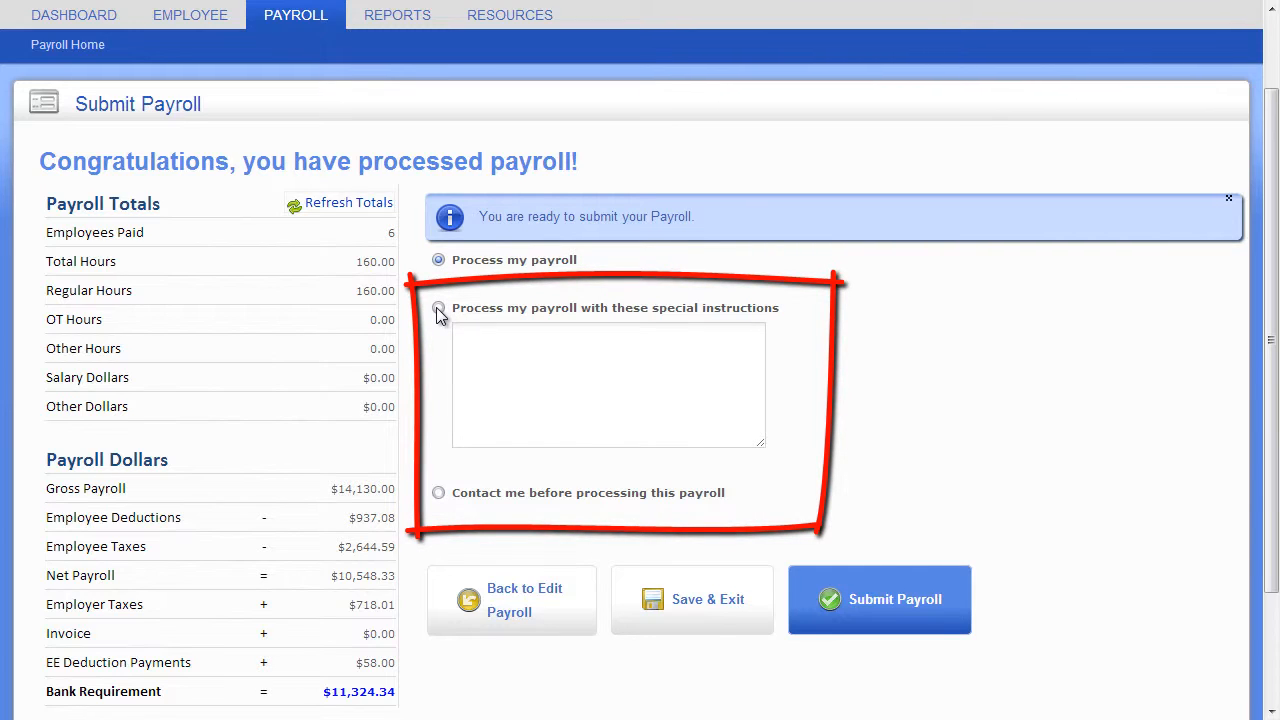
{"action": "left_click", "coordinate": [439, 309]}
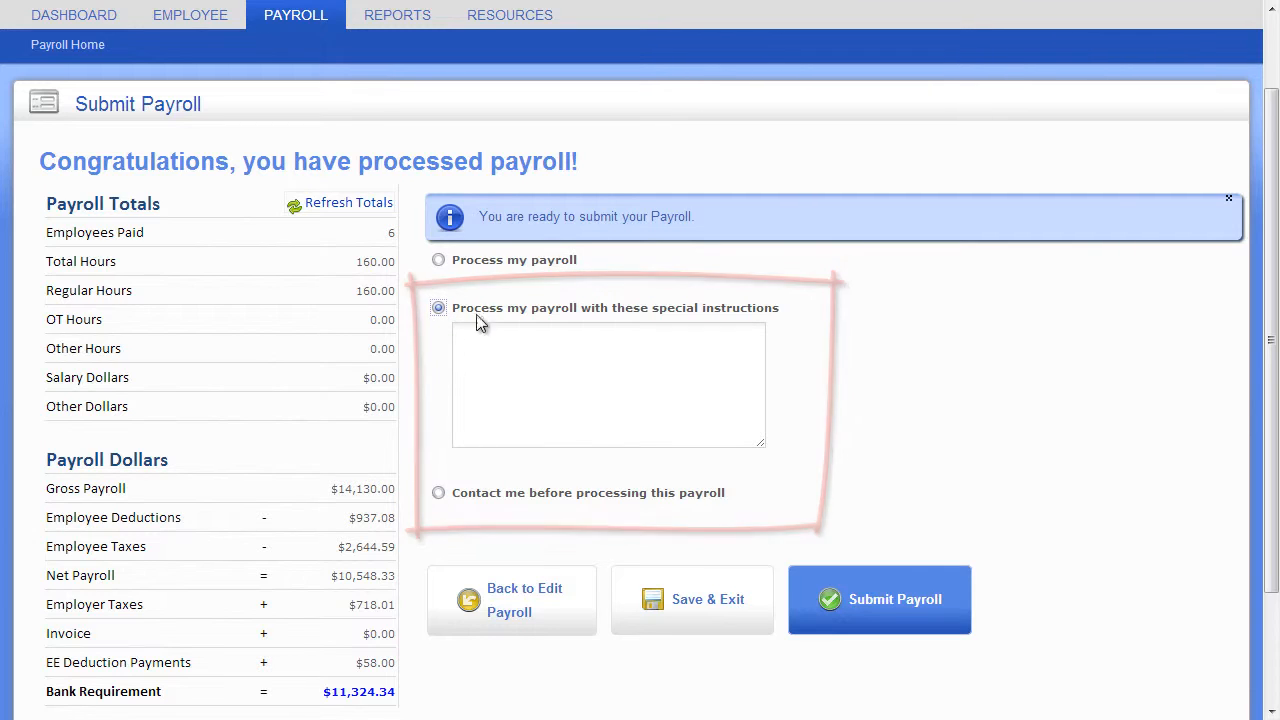
{"action": "left_click", "coordinate": [440, 262]}
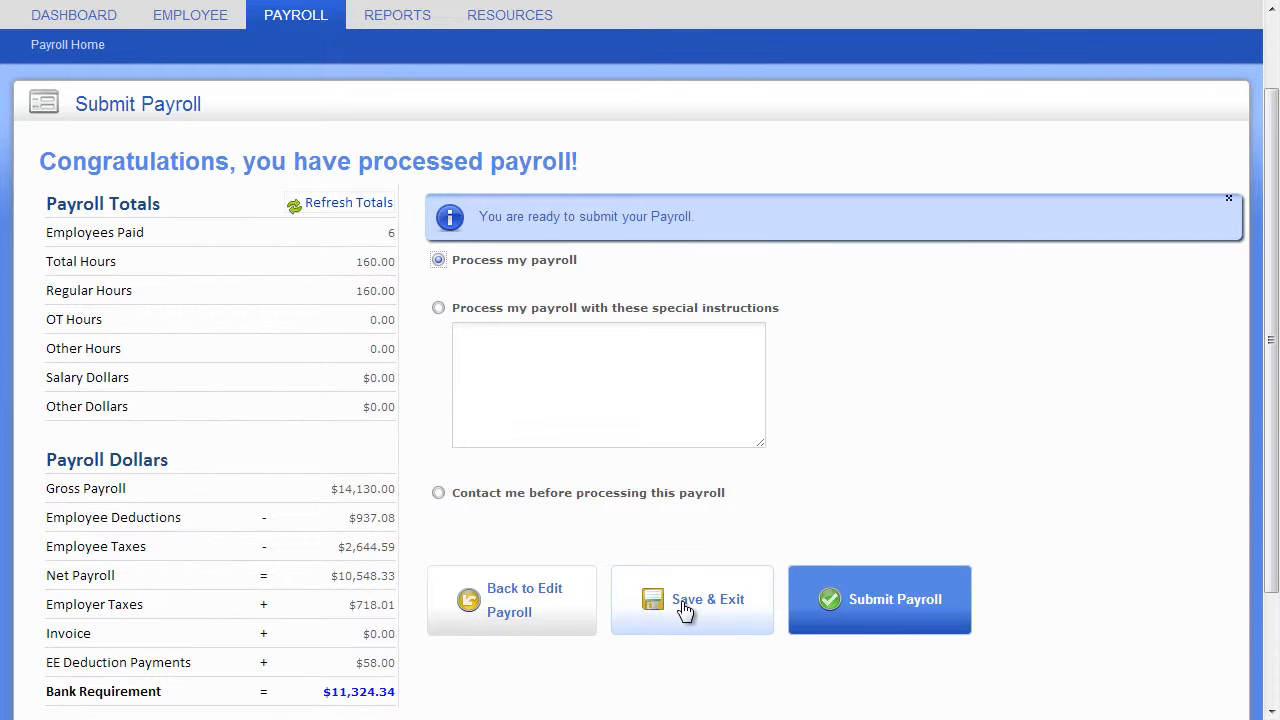
{"action": "left_click", "coordinate": [893, 606]}
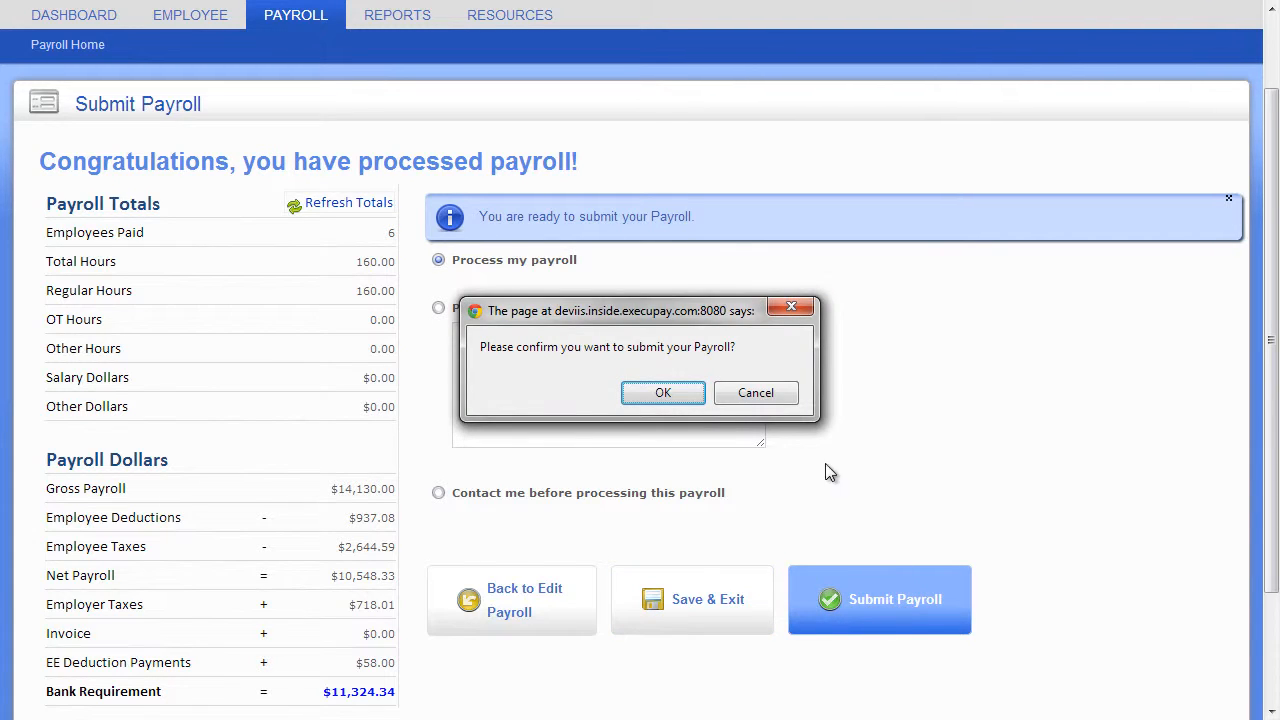
{"action": "left_click", "coordinate": [690, 400]}
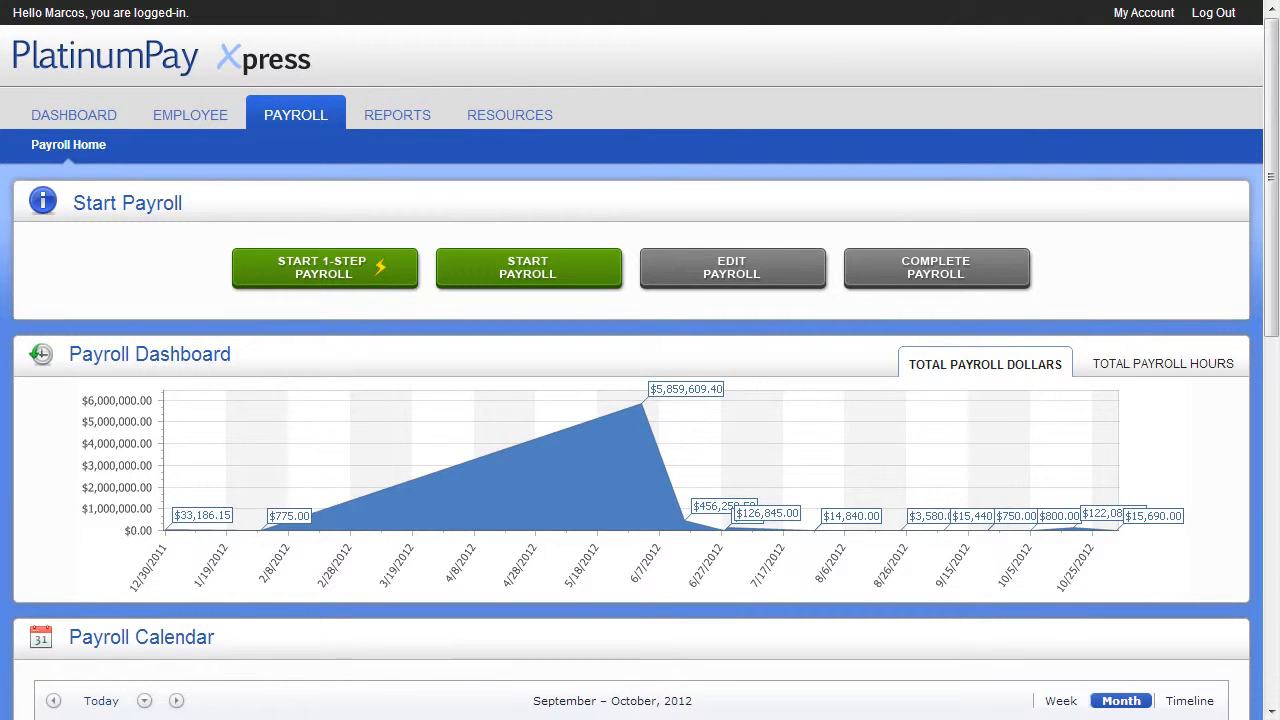
View the payroll number filter choices in the Reports Library, and return to the dashboard to look over its reminders and recent reports
{"action": "left_click", "coordinate": [405, 121]}
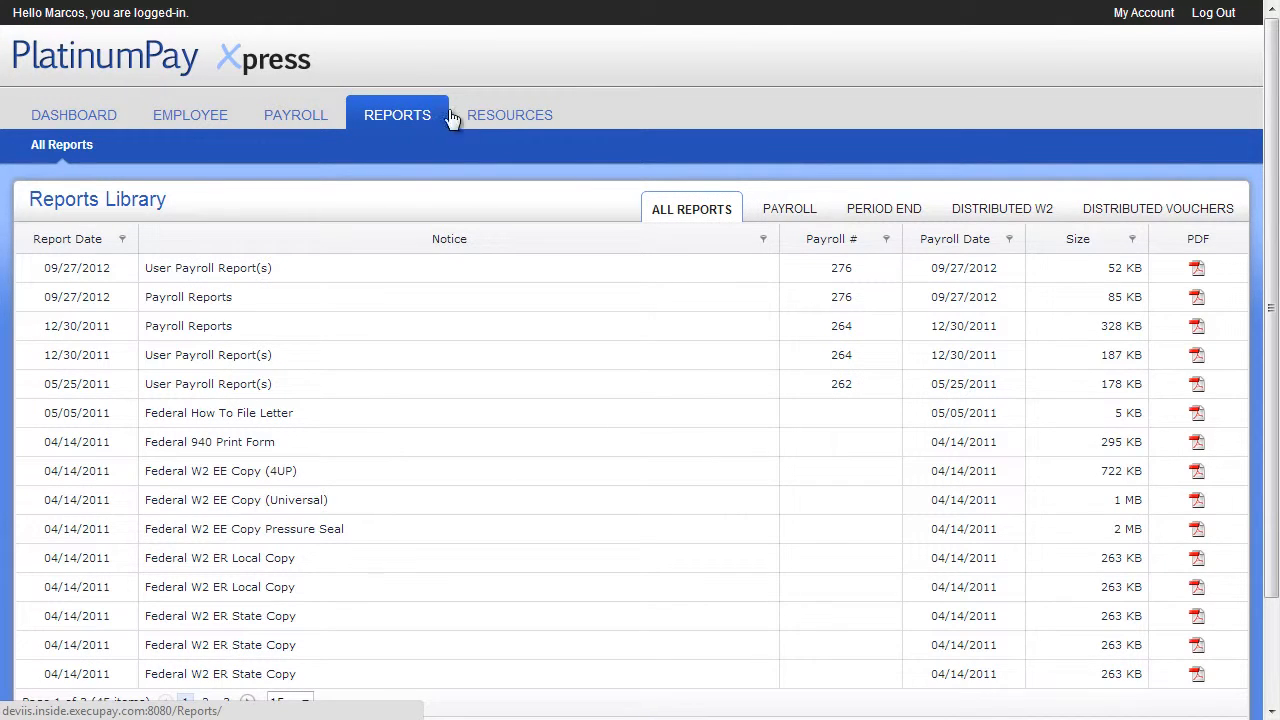
{"action": "left_click", "coordinate": [886, 239]}
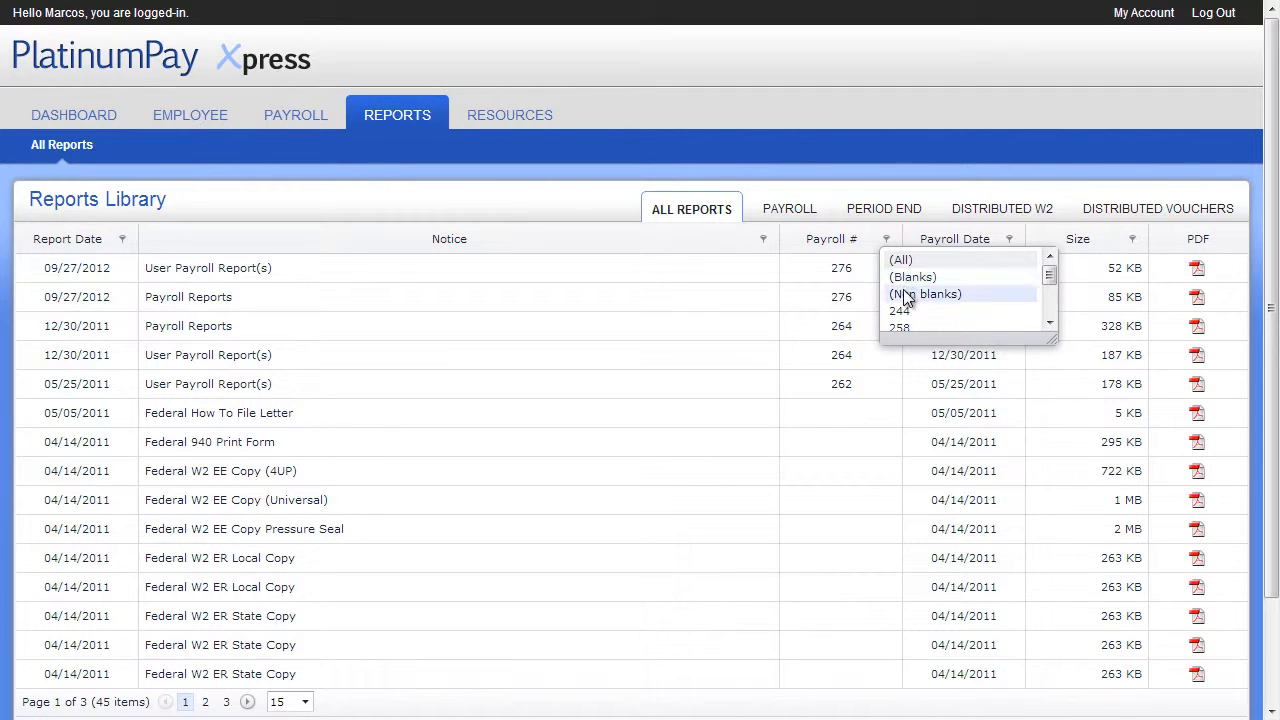
{"action": "left_click", "coordinate": [100, 118]}
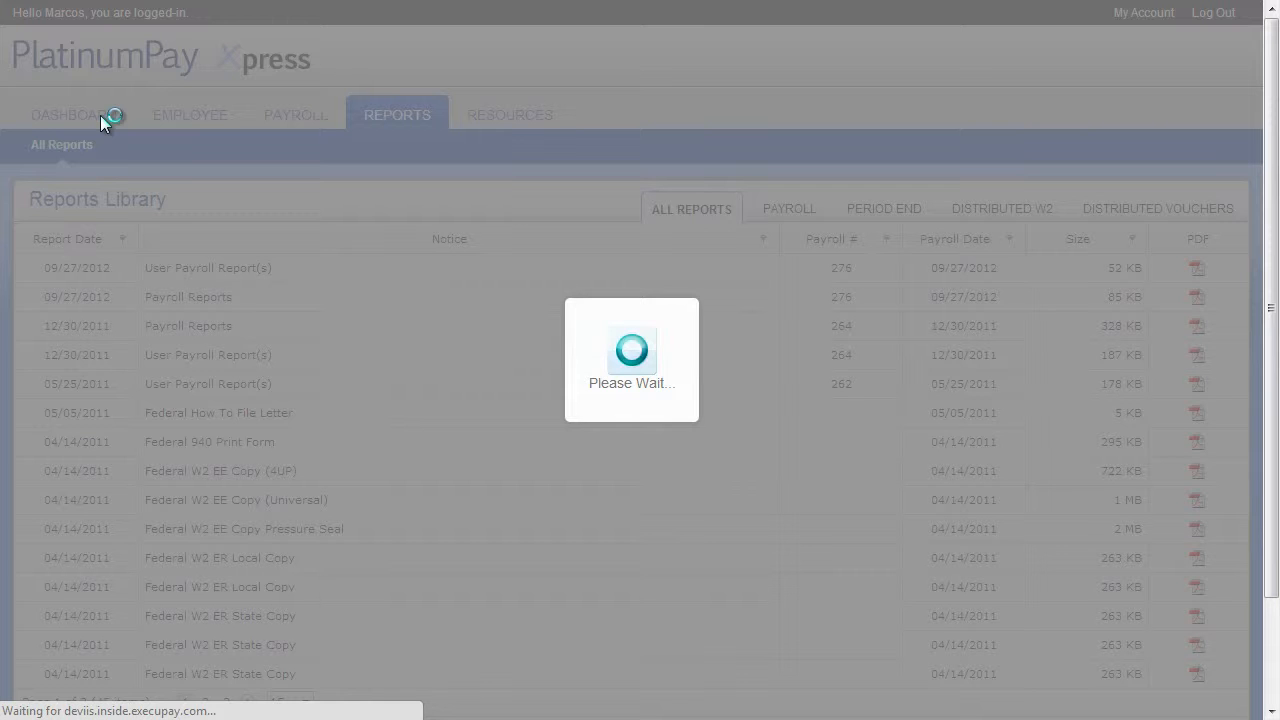
{"action": "scroll", "coordinate": [295, 411], "scroll_direction": "down", "scroll_amount": 3}
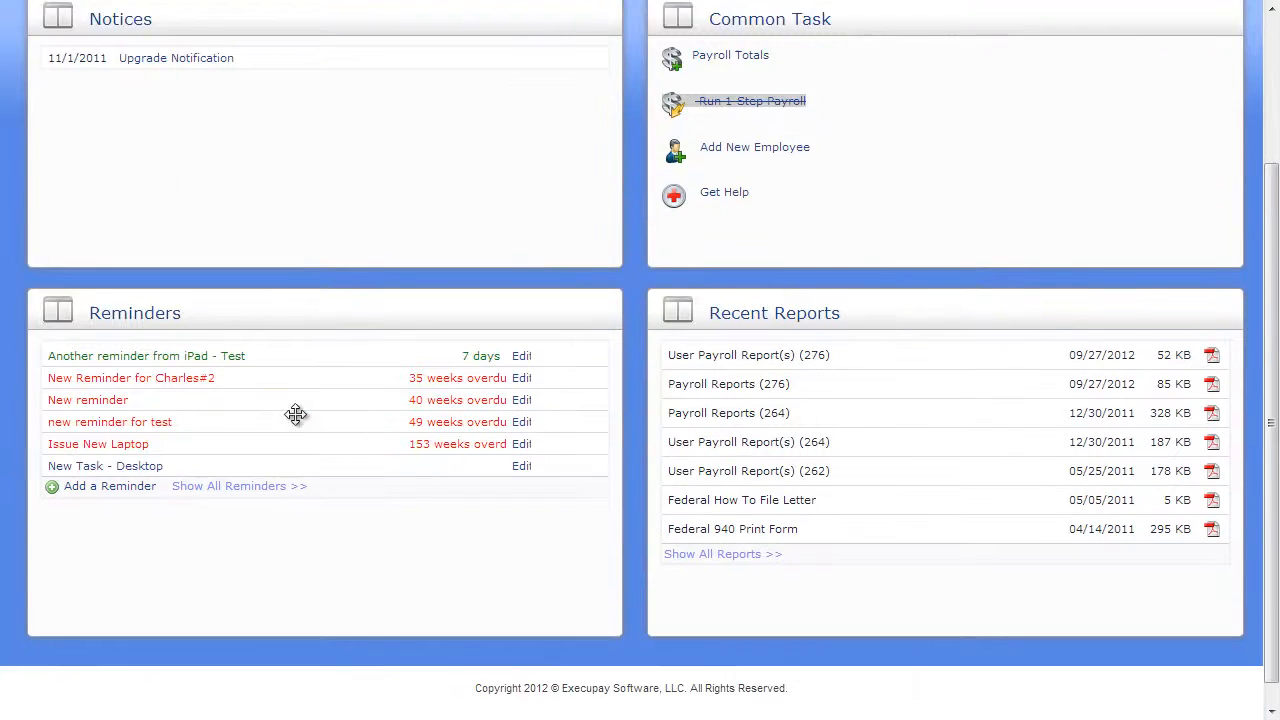